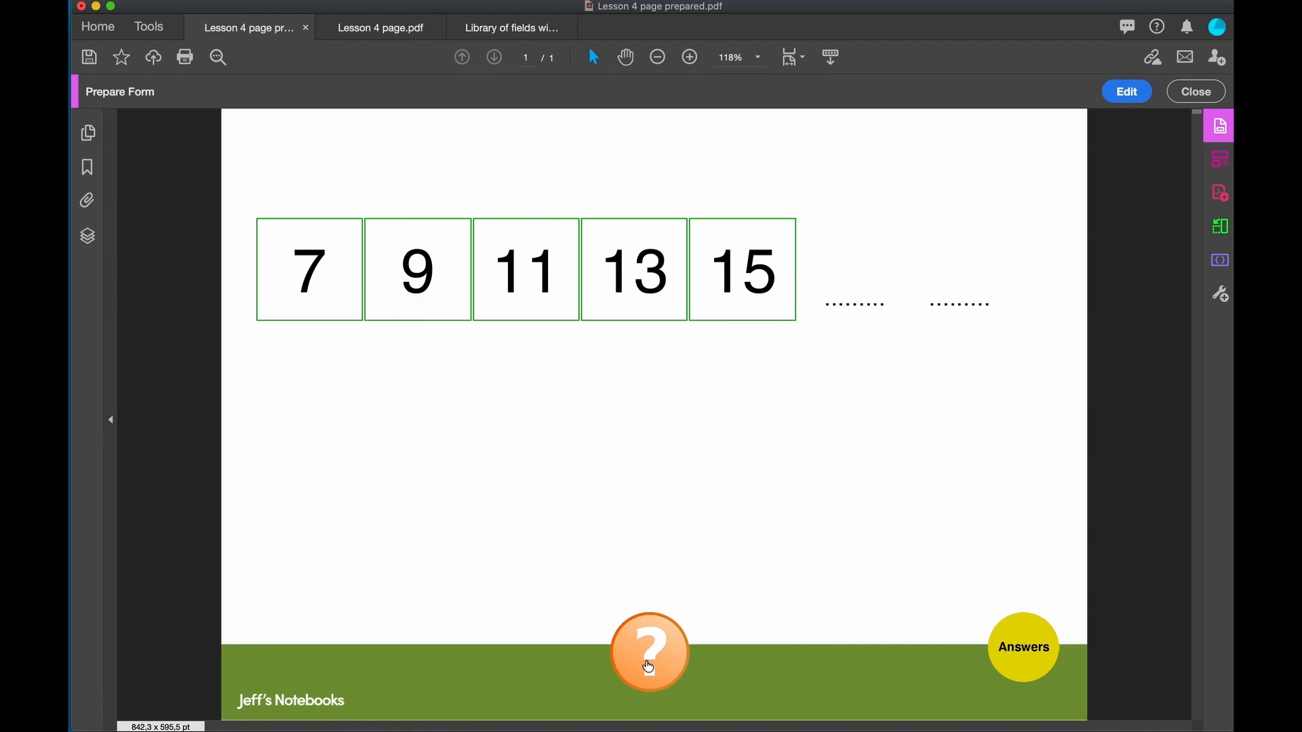
# Step: Try out the prepared page by generating new sequences with the question mark button and showing the answers
pyautogui.click(649, 668)
pyautogui.click(654, 662)
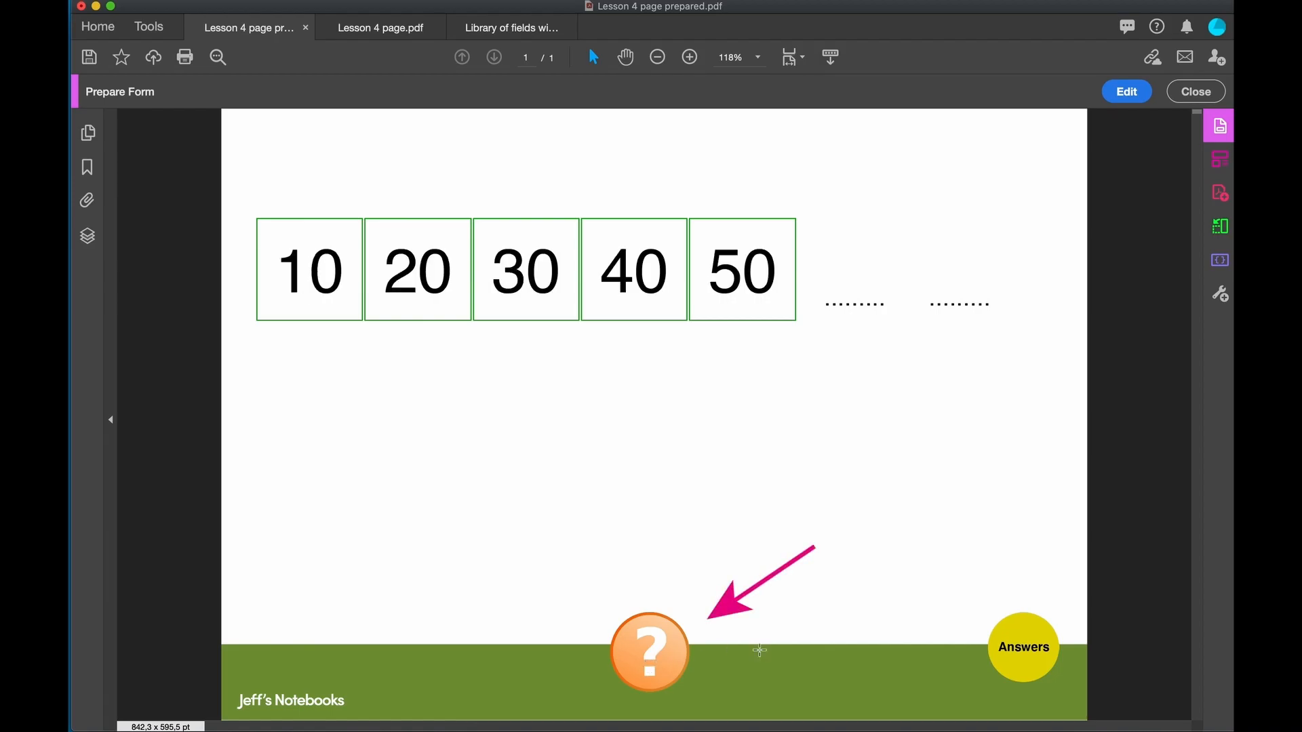
pyautogui.click(1023, 653)
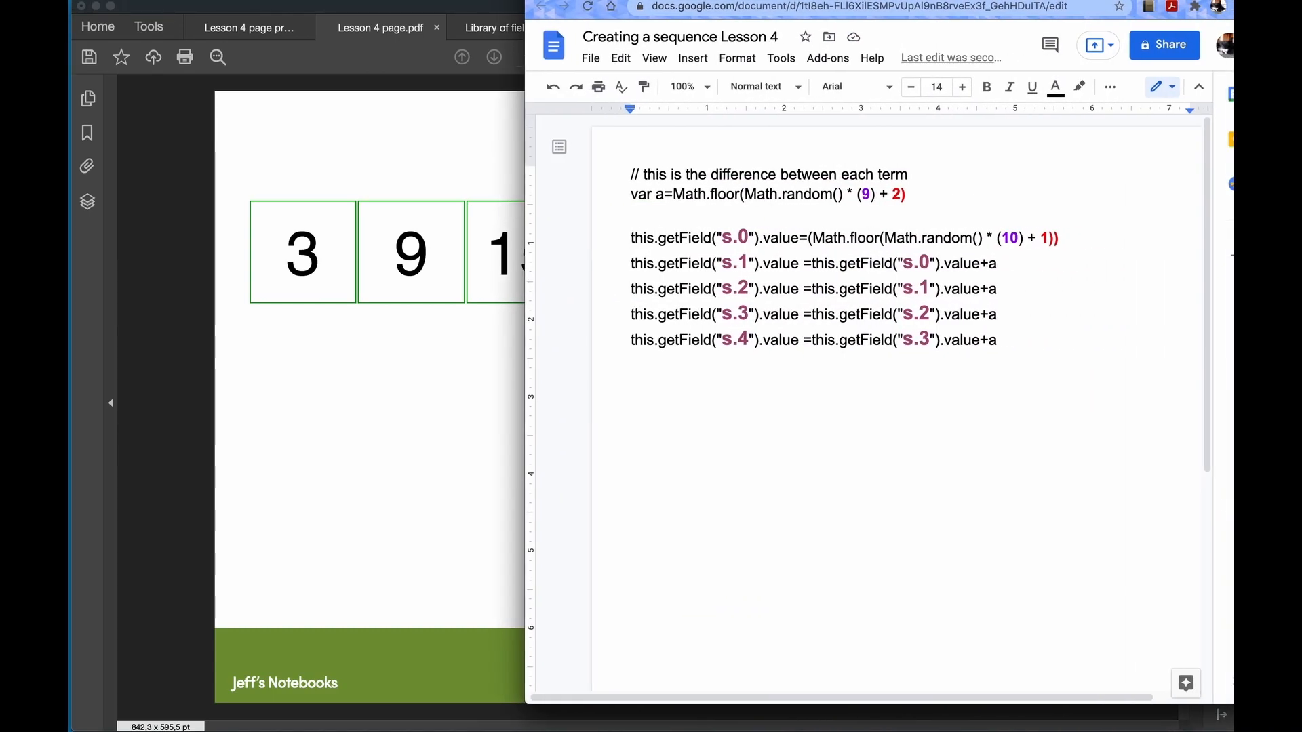
# Step: In the Google Docs sequence script, paste two copies of the s.4 line below the last line
pyautogui.moveTo(629, 339); pyautogui.dragTo(1020, 337)
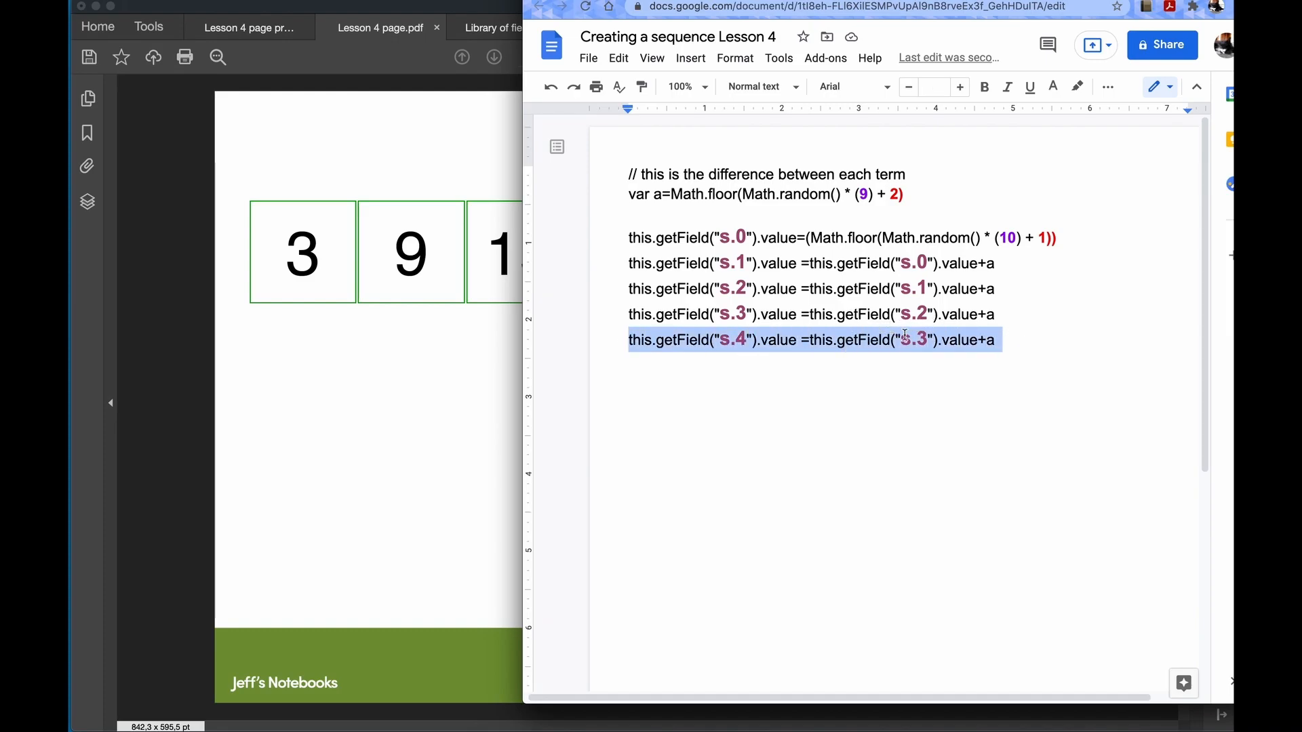
pyautogui.press('super+c')
pyautogui.click(1004, 341)
pyautogui.press('Return')
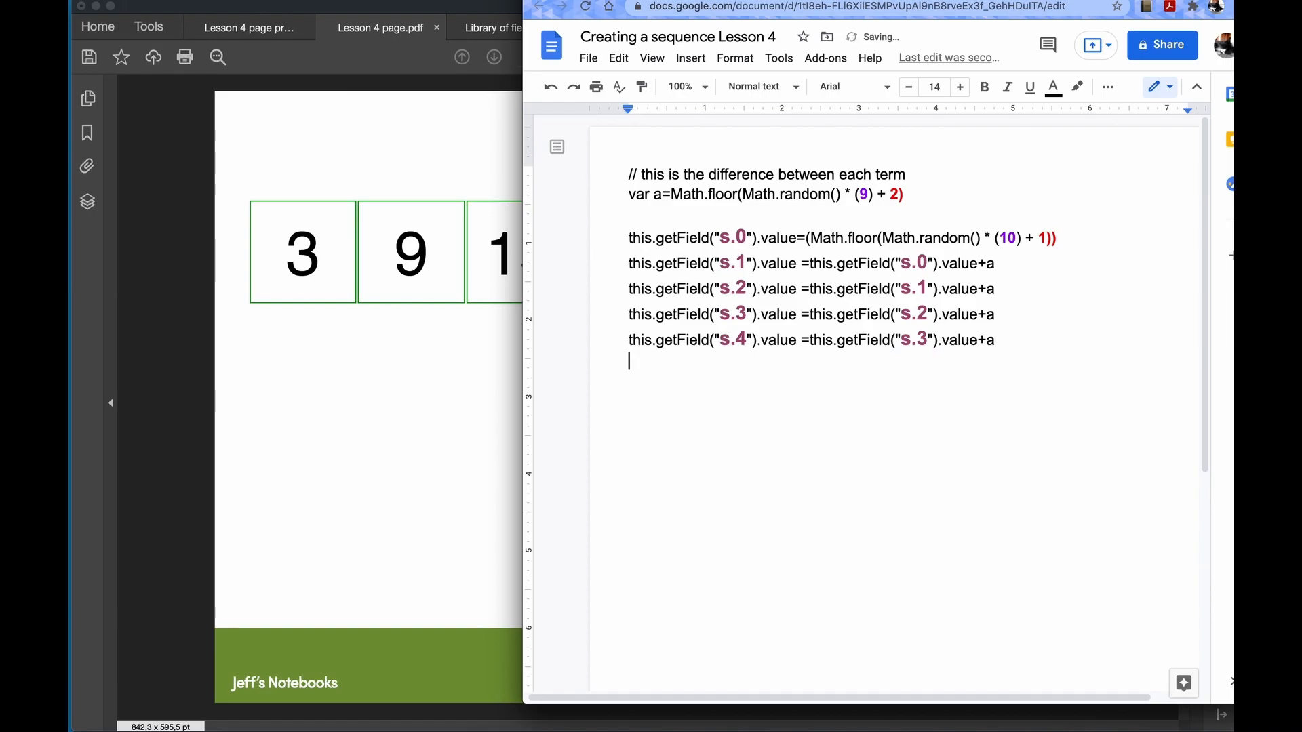
pyautogui.press('super+v')
pyautogui.press('super+v')
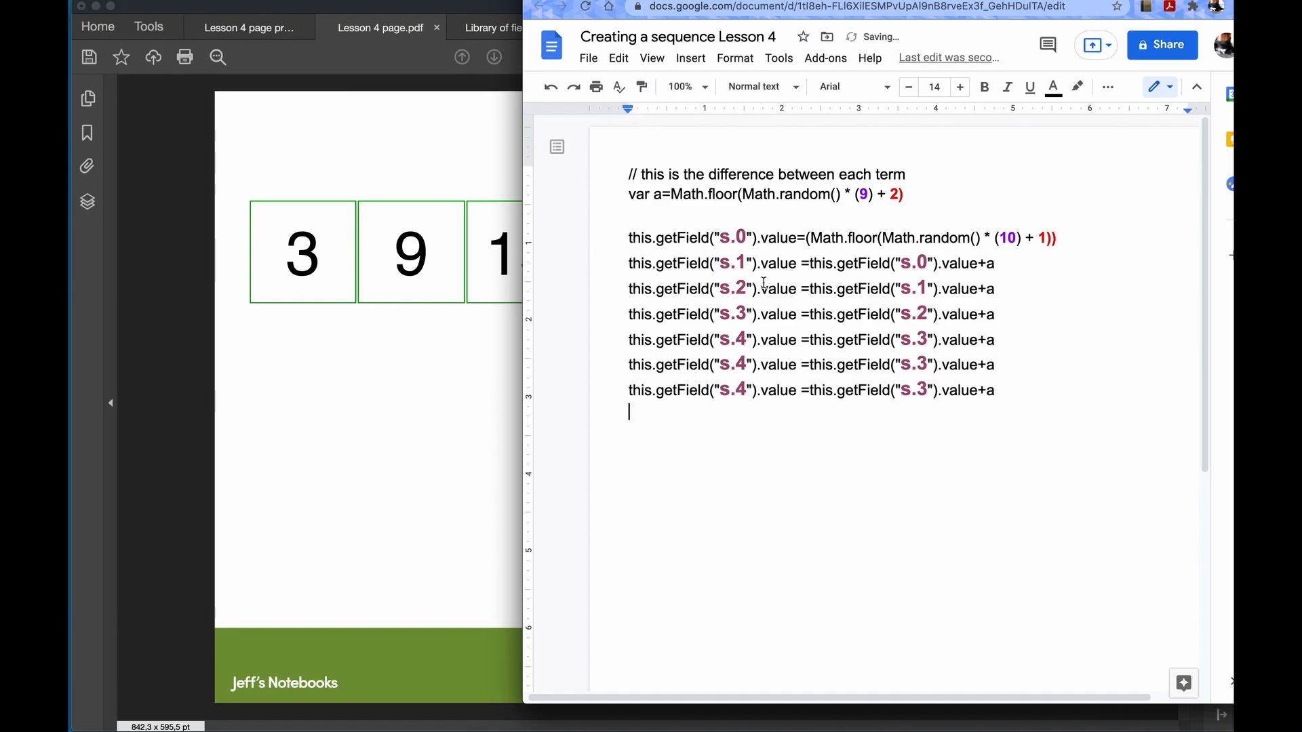
# Step: Edit the two copied lines so s.5 is calculated from s.4 and s.6 from s.5
pyautogui.moveTo(736, 363); pyautogui.dragTo(747, 363)
pyautogui.write('5')
pyautogui.moveTo(917, 364); pyautogui.dragTo(927, 364)
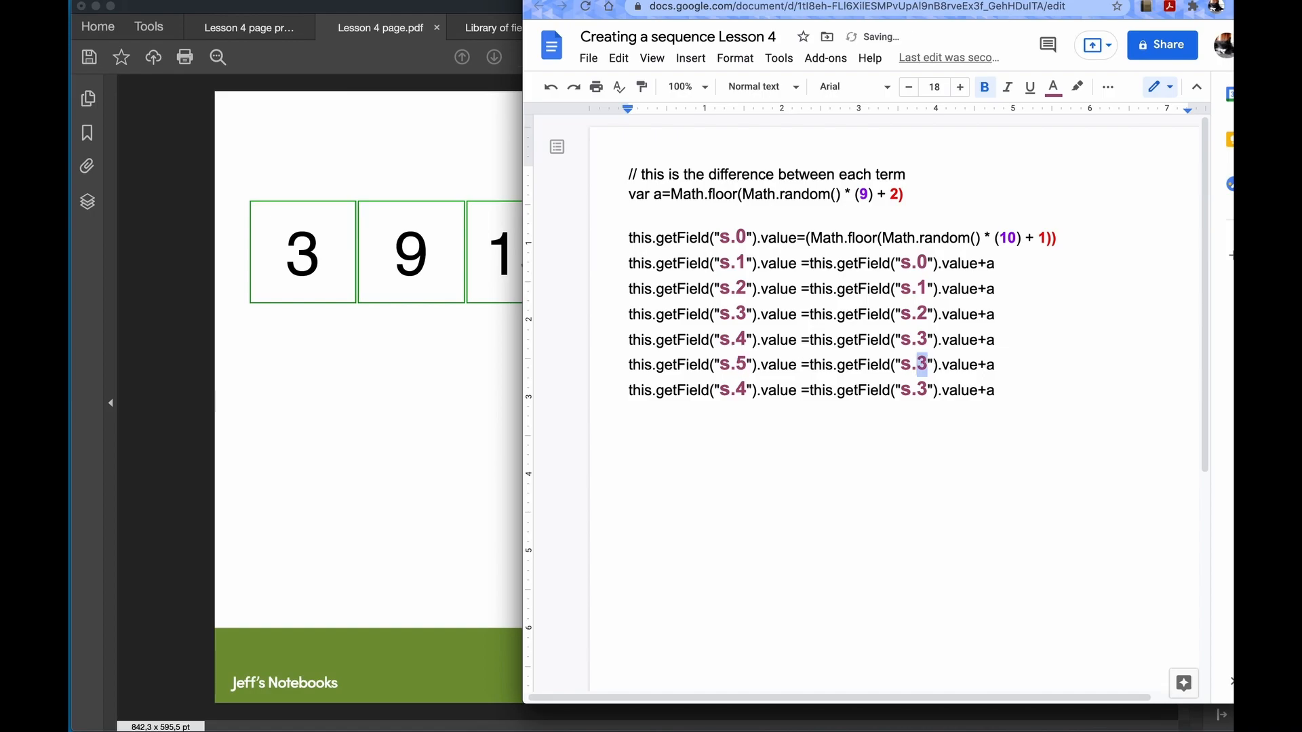
pyautogui.write('4')
pyautogui.moveTo(736, 392); pyautogui.dragTo(747, 391)
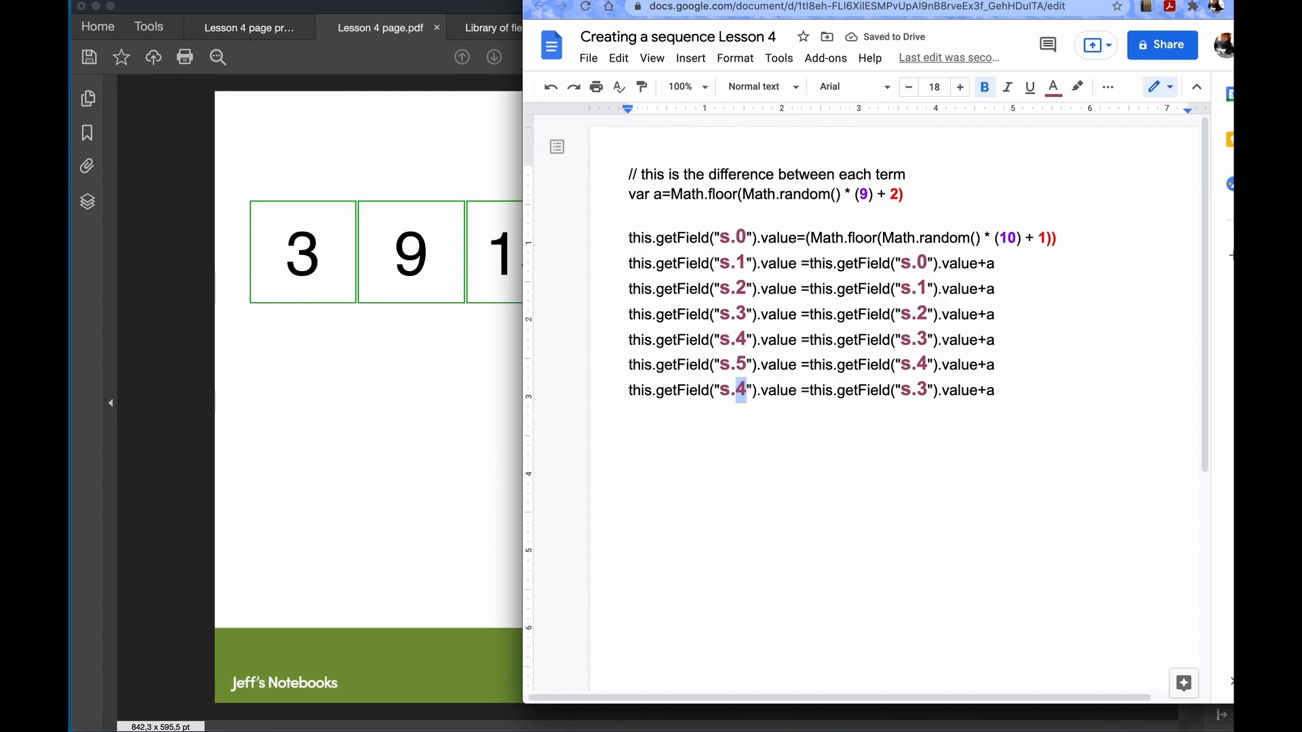
pyautogui.write('6')
pyautogui.moveTo(917, 391); pyautogui.dragTo(927, 391)
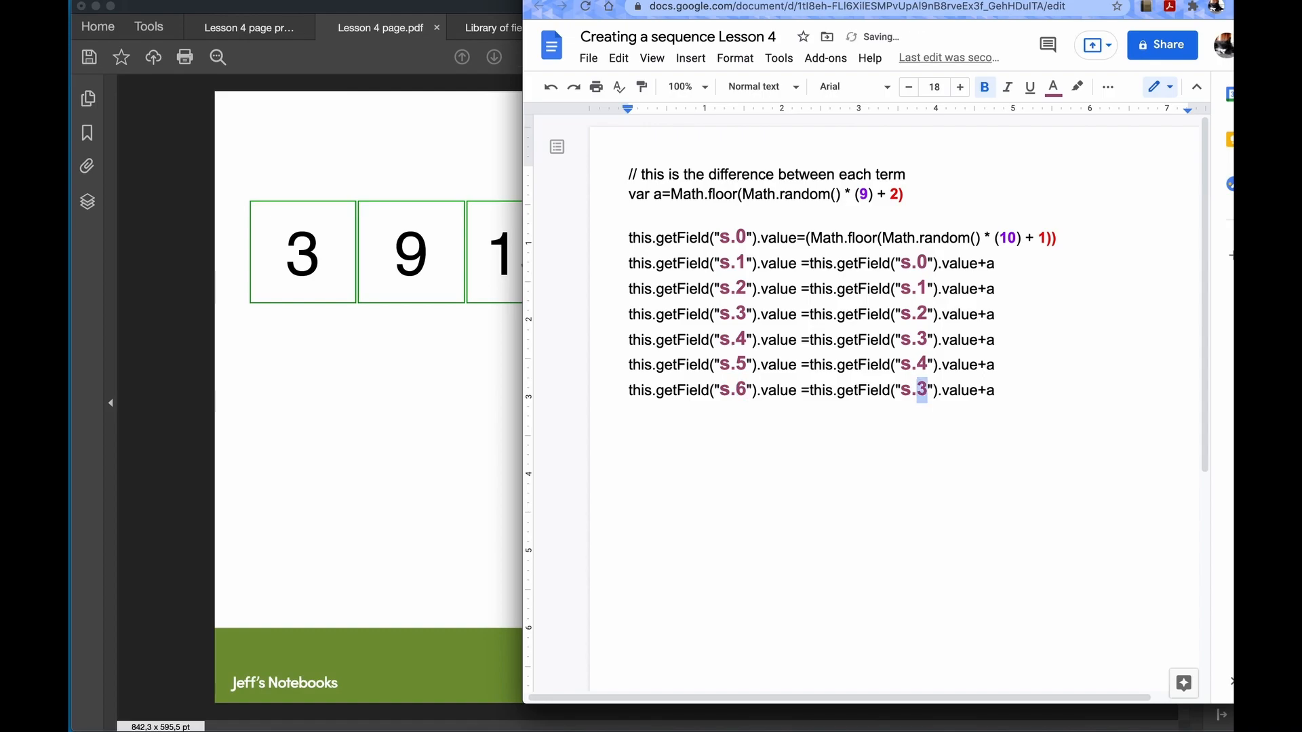
pyautogui.write('5')
# Step: Copy the whole script and replace the question mark button's Mouse Up JavaScript with it in Acrobat
pyautogui.moveTo(997, 391); pyautogui.dragTo(628, 174)
pyautogui.press('super+c')
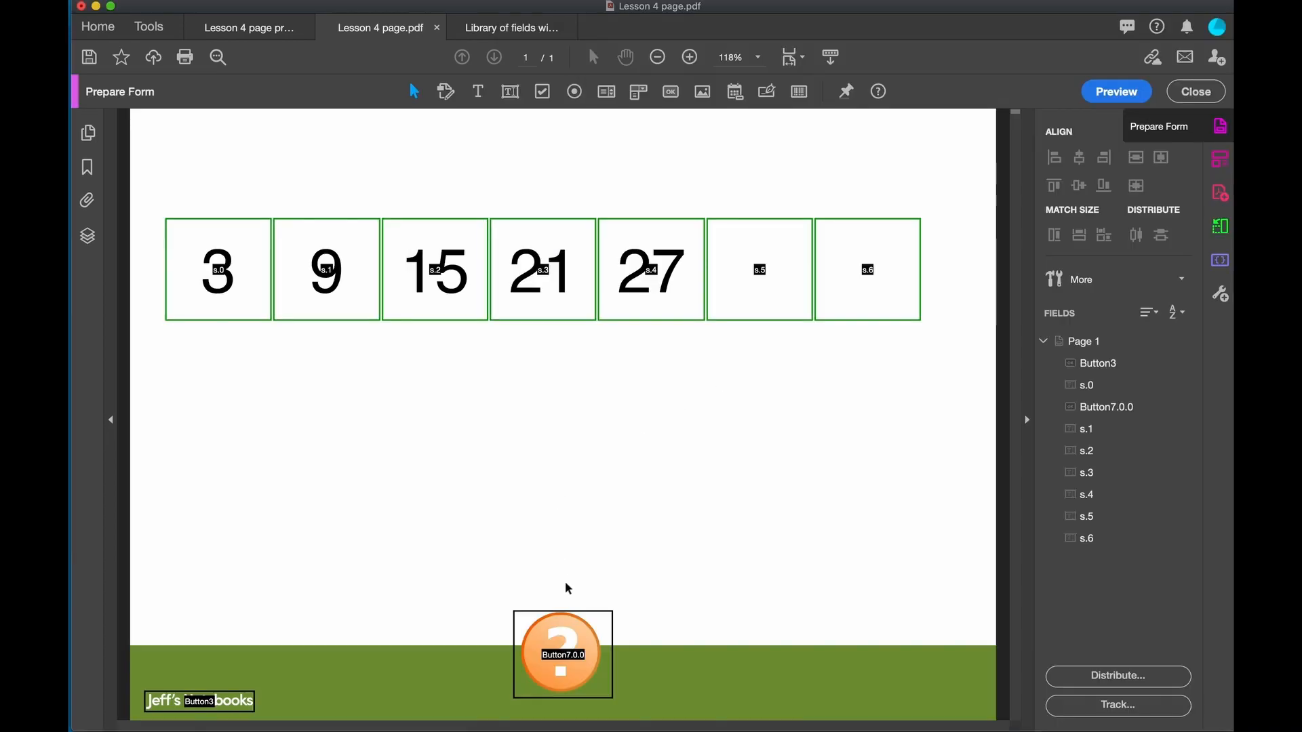
pyautogui.doubleClick(565, 645)
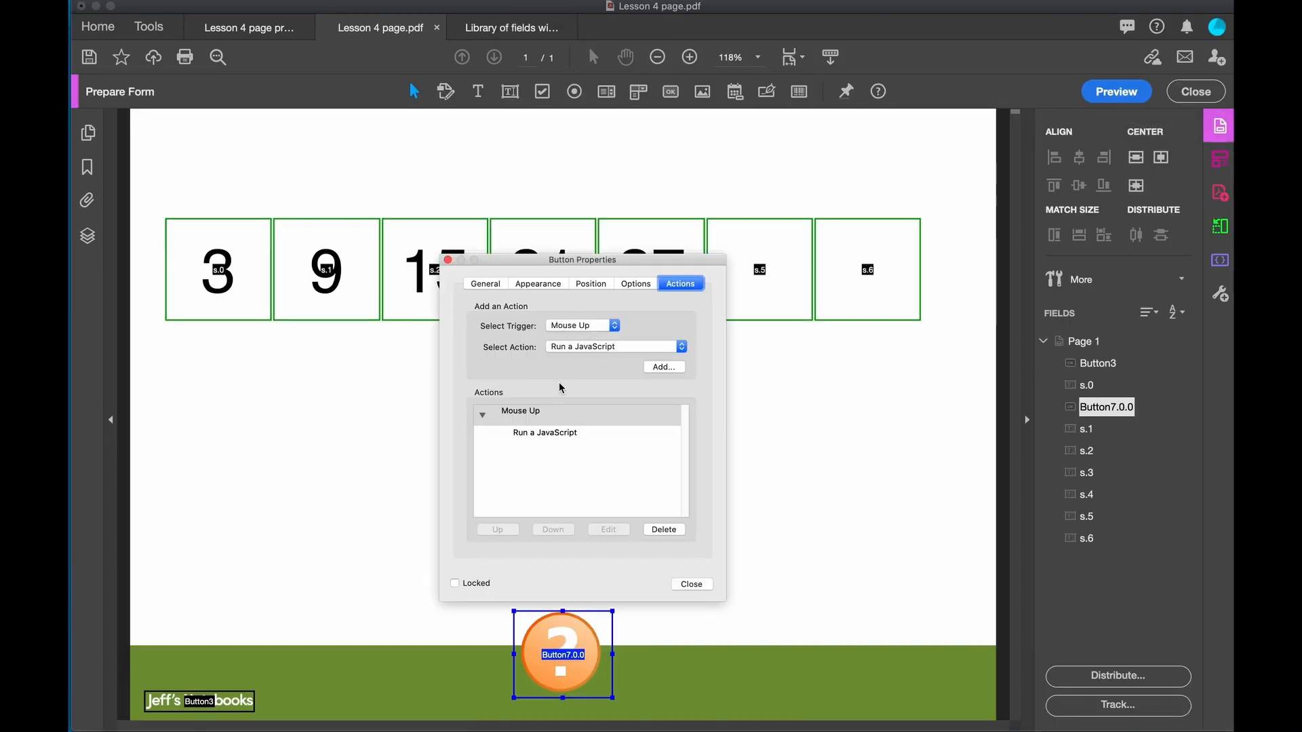
pyautogui.click(546, 433)
pyautogui.click(608, 530)
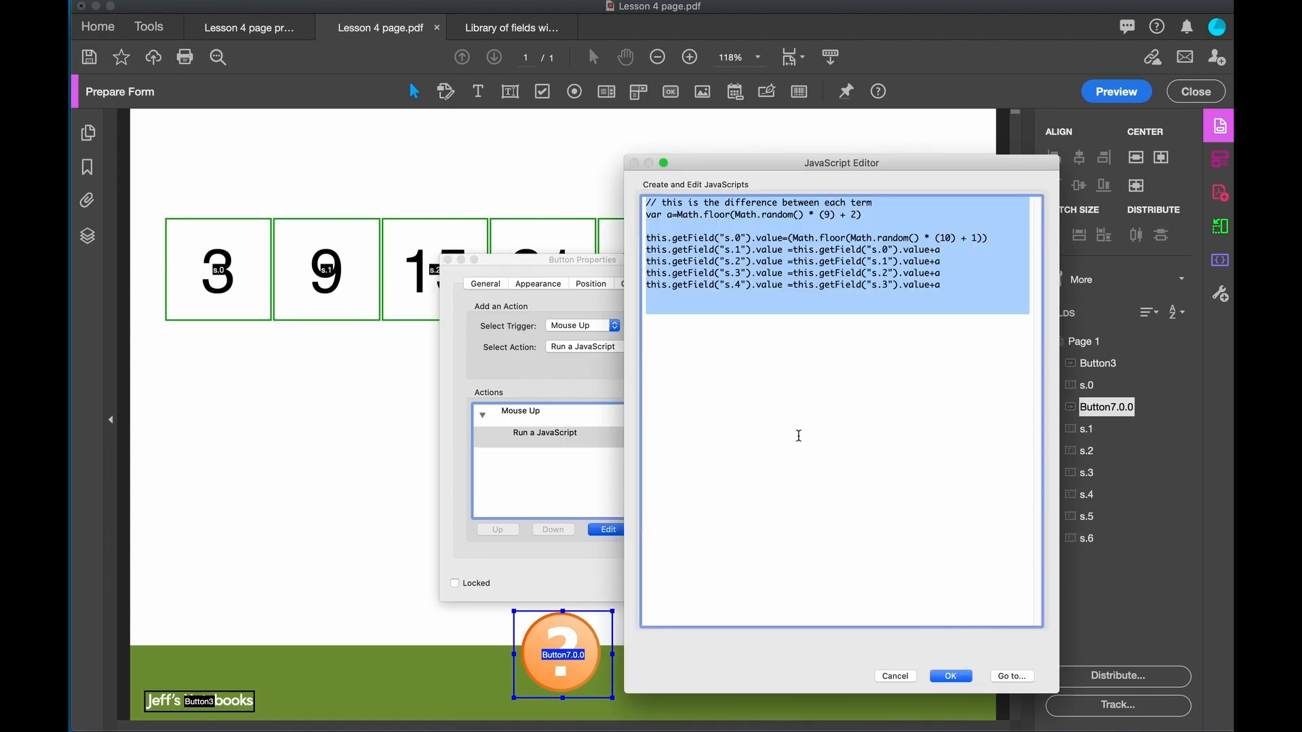
pyautogui.press('super+v')
pyautogui.click(952, 676)
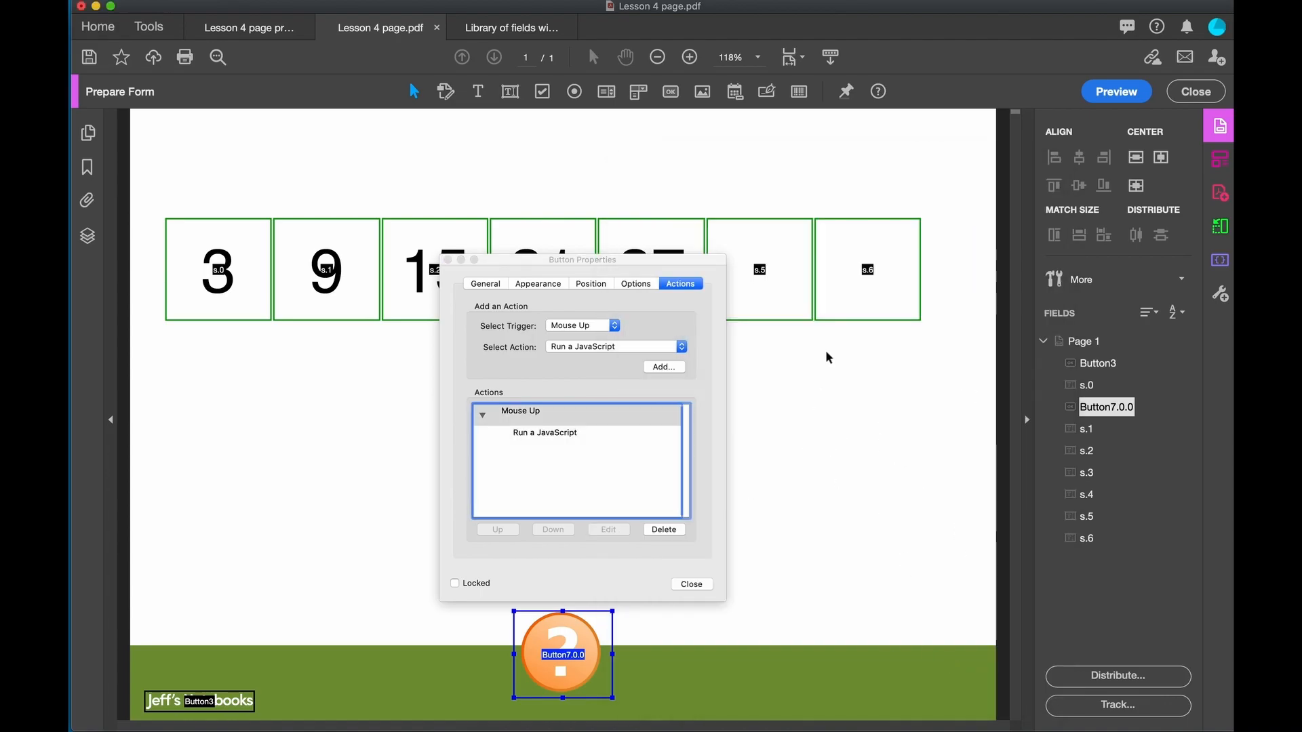
# Step: Preview the form and generate several sequences to test all seven boxes
pyautogui.click(1116, 90)
pyautogui.click(656, 660)
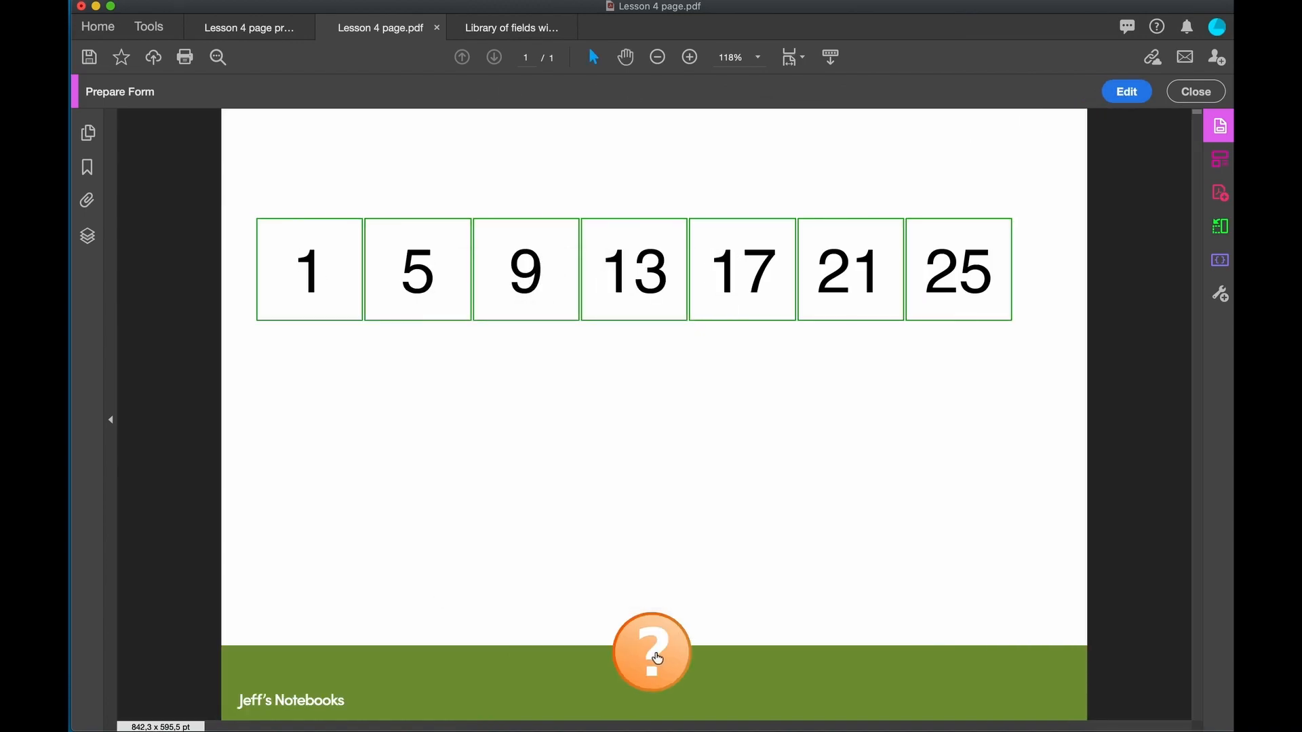
pyautogui.click(656, 660)
pyautogui.click(657, 659)
pyautogui.click(657, 660)
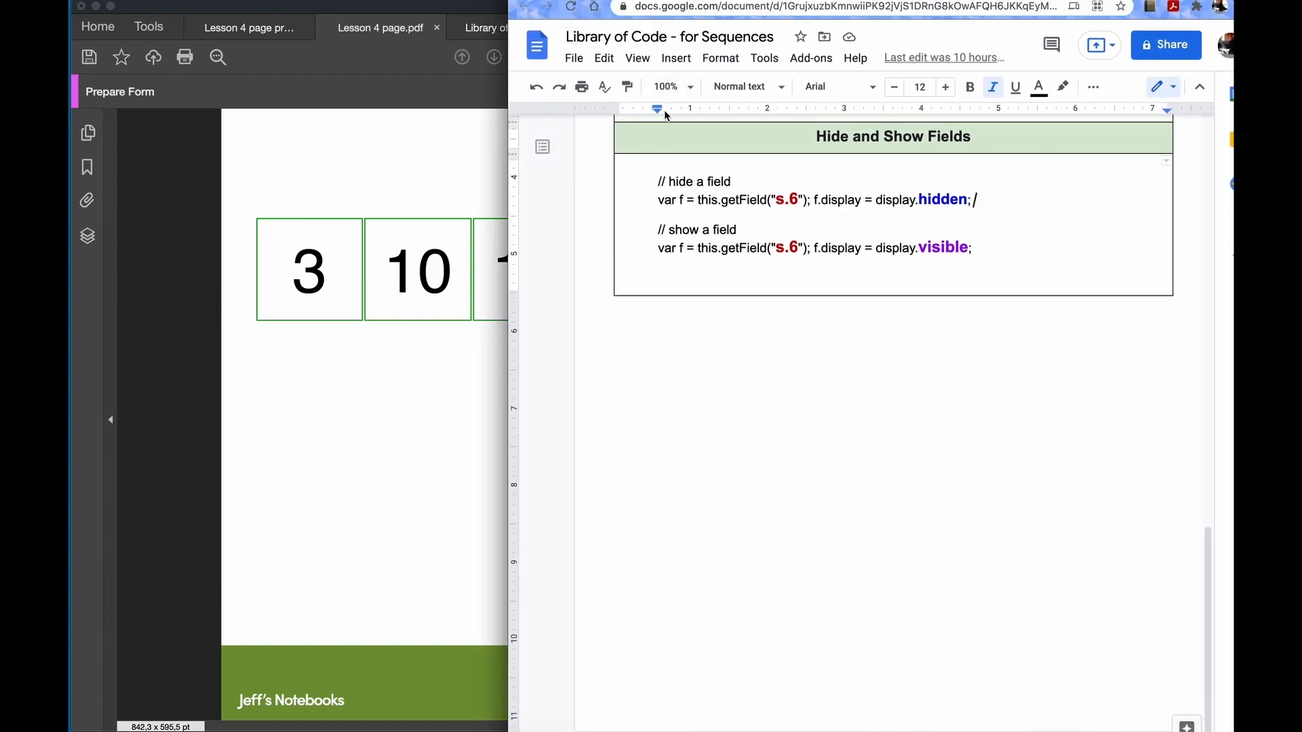
# Step: Examine the hide and show field lines in the Library of Code document, comparing field name and display value
pyautogui.moveTo(653, 202); pyautogui.dragTo(982, 197)
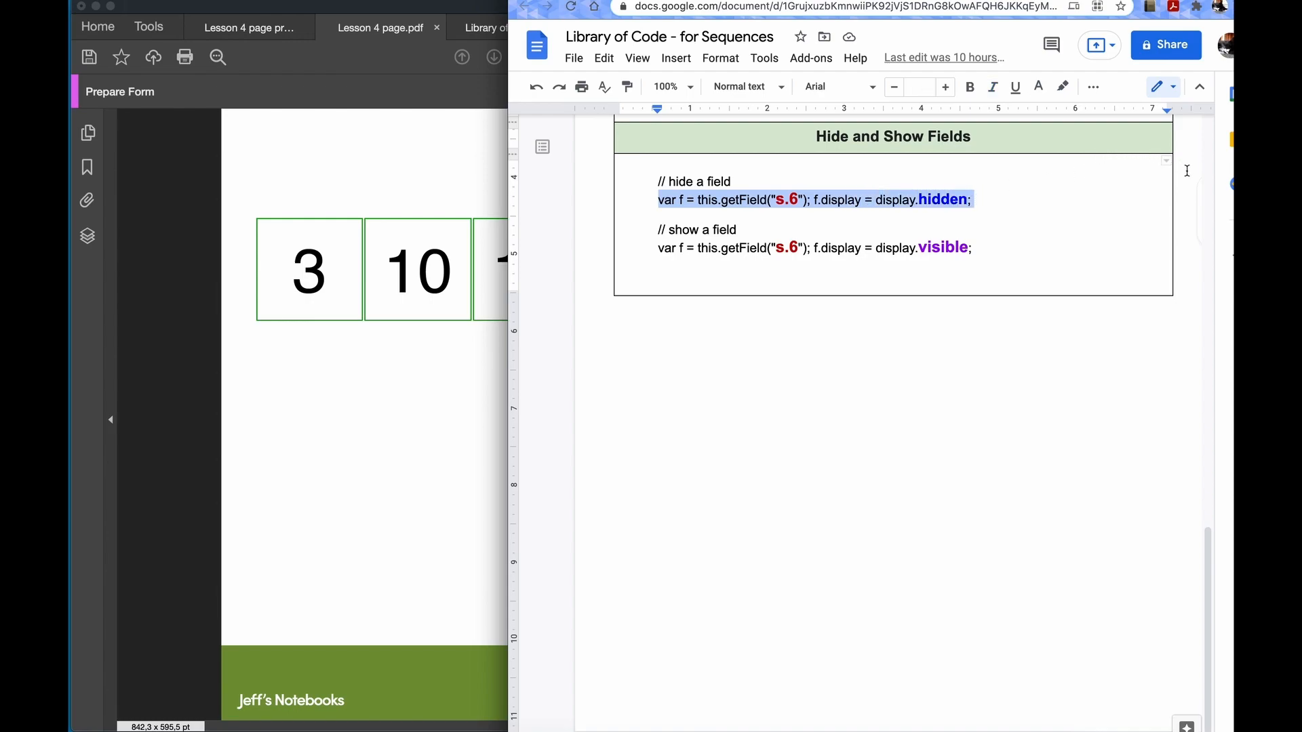
pyautogui.moveTo(650, 250); pyautogui.dragTo(981, 251)
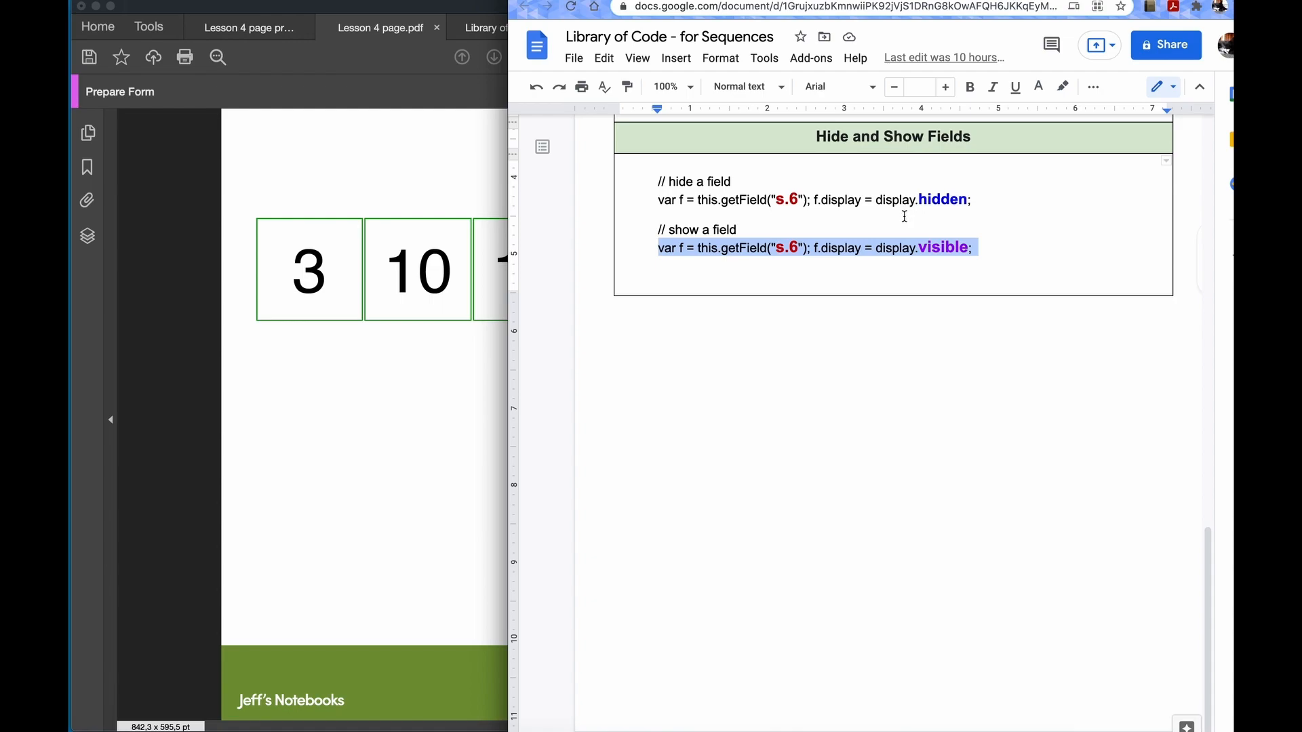
pyautogui.click(796, 196)
pyautogui.moveTo(776, 199); pyautogui.dragTo(796, 200)
pyautogui.moveTo(919, 199); pyautogui.dragTo(969, 201)
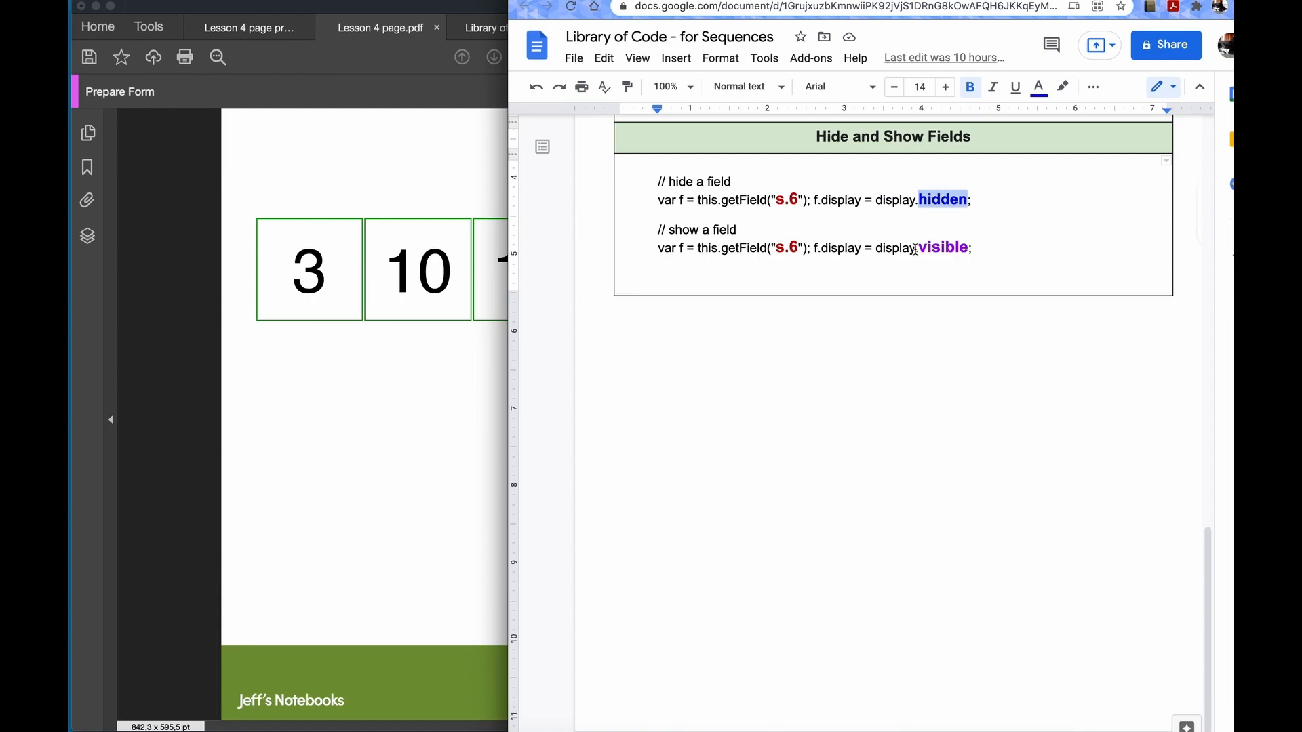
pyautogui.moveTo(919, 247); pyautogui.dragTo(969, 248)
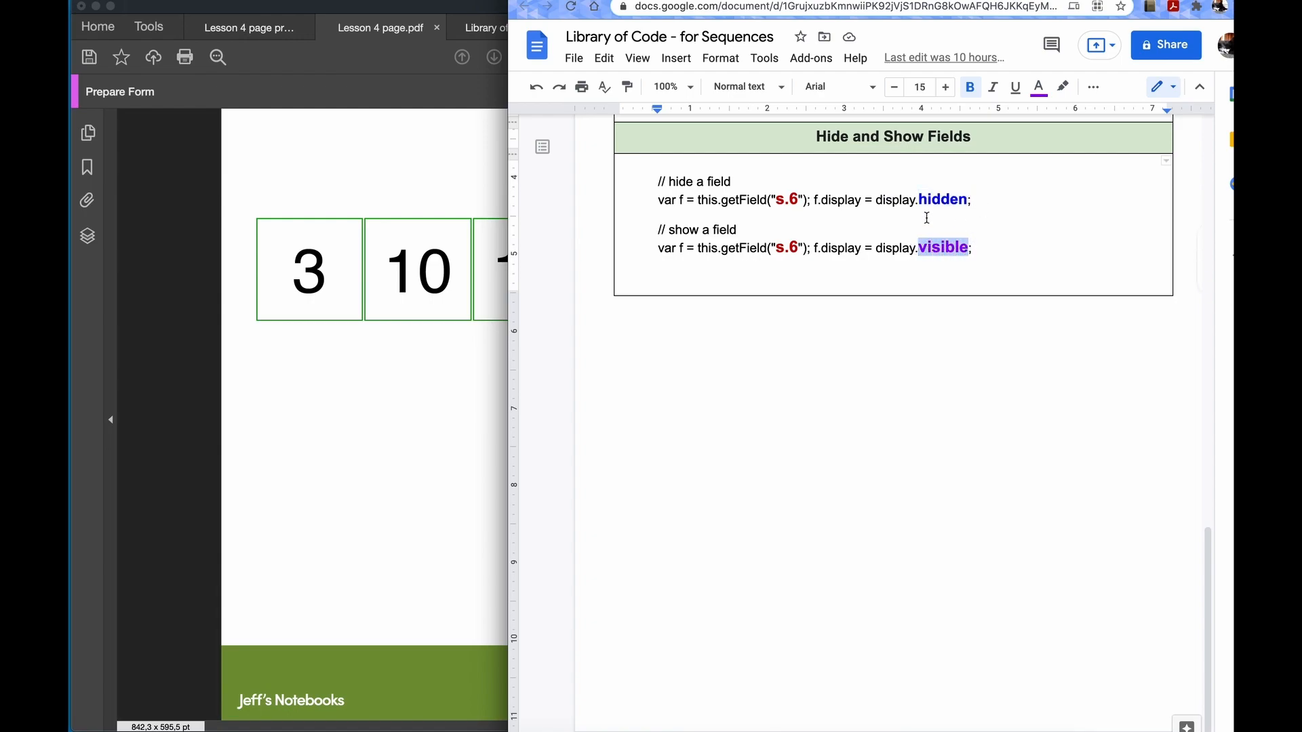
# Step: Copy the hide-field line to the end of the sequence script twice, hiding s.5 and s.6
pyautogui.moveTo(651, 200); pyautogui.dragTo(992, 197)
pyautogui.press('super+c')
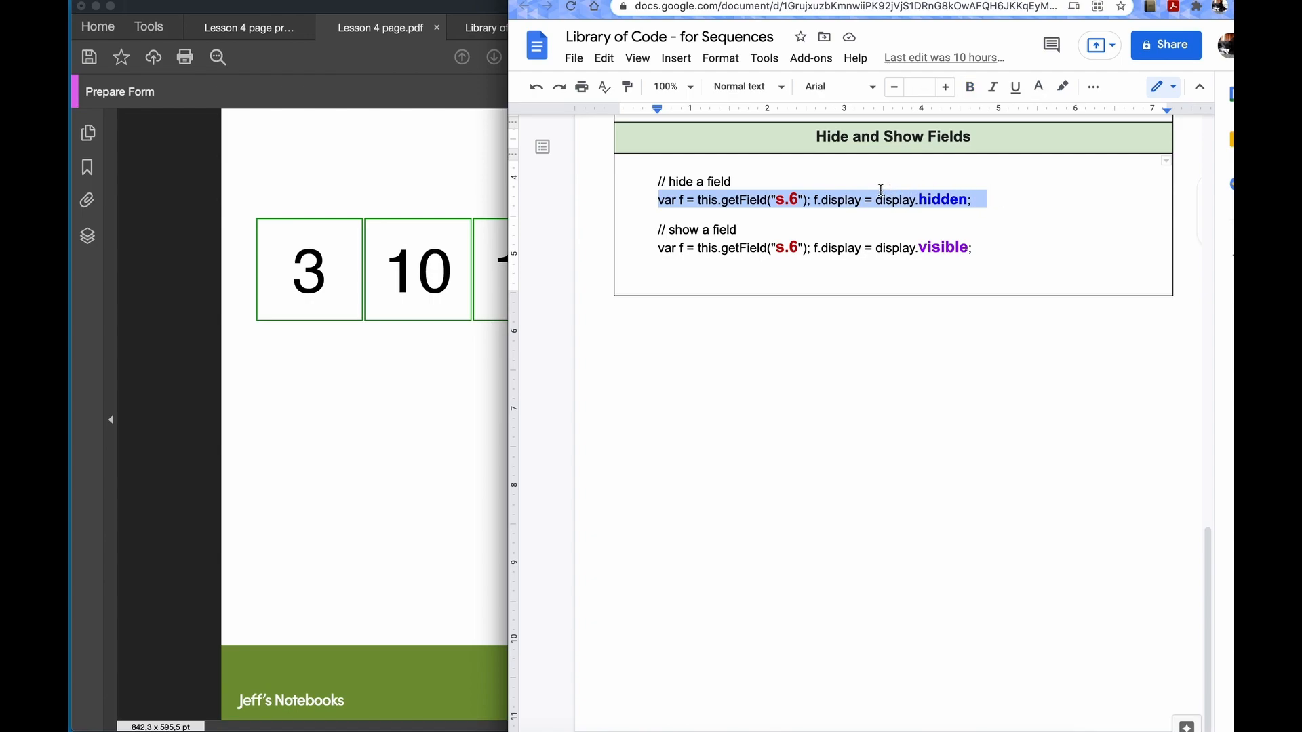
pyautogui.moveTo(746, 4)
pyautogui.mouseDown()
pyautogui.moveTo(1301, 34)
pyautogui.moveTo(1118, 3)
pyautogui.moveTo(745, 3)
pyautogui.mouseUp()
pyautogui.moveTo(933, 4); pyautogui.dragTo(922, 30)
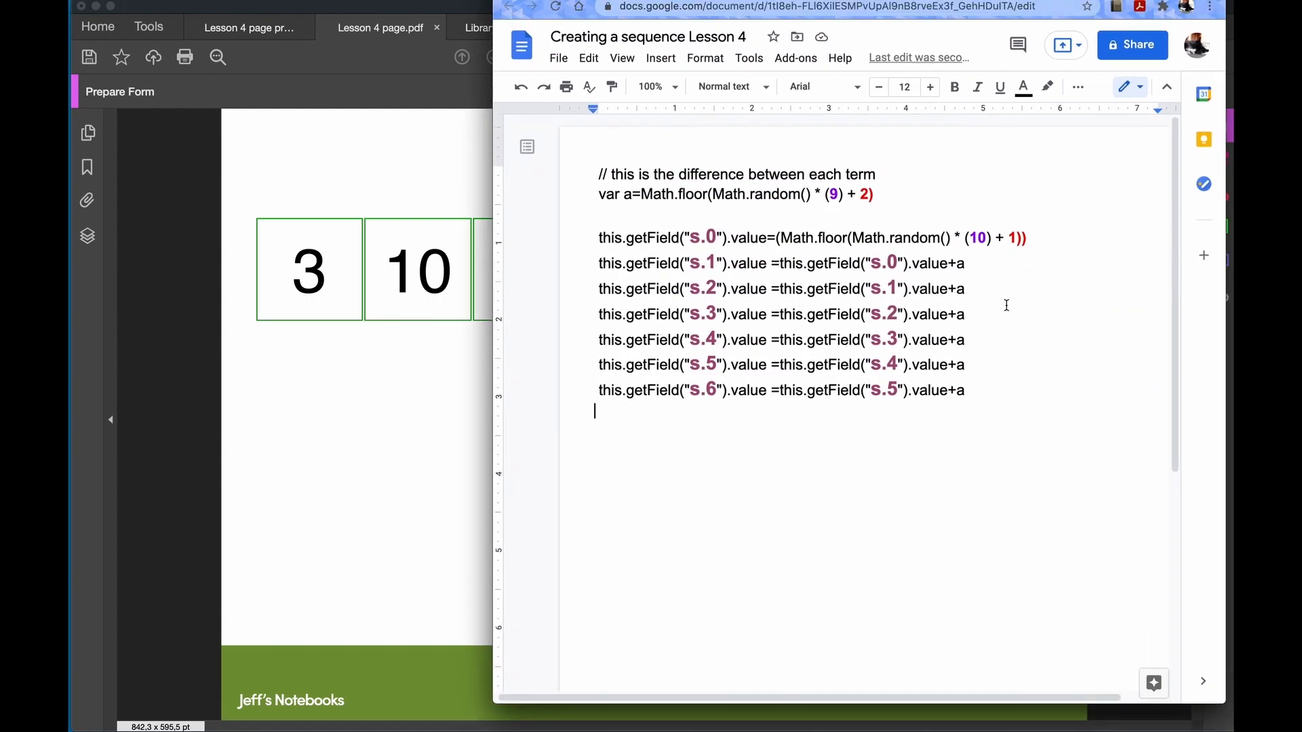
pyautogui.press('super+v')
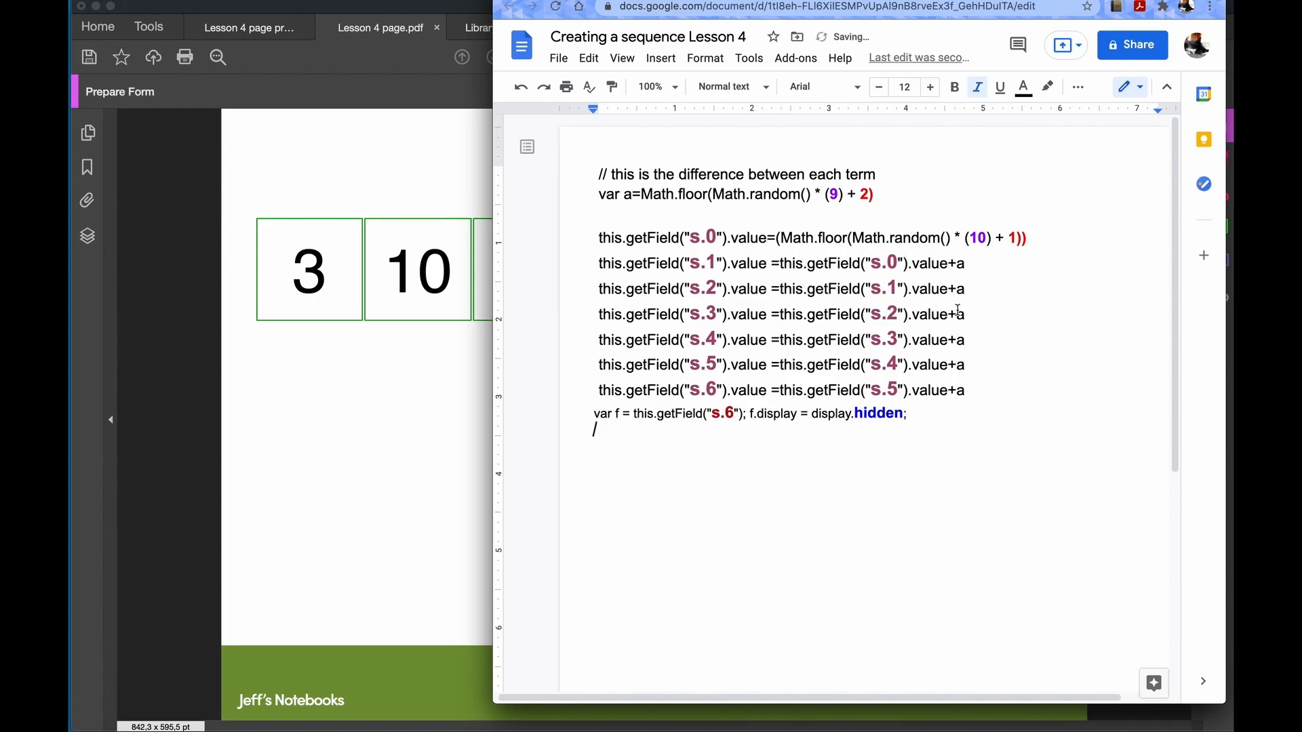
pyautogui.press('super+v')
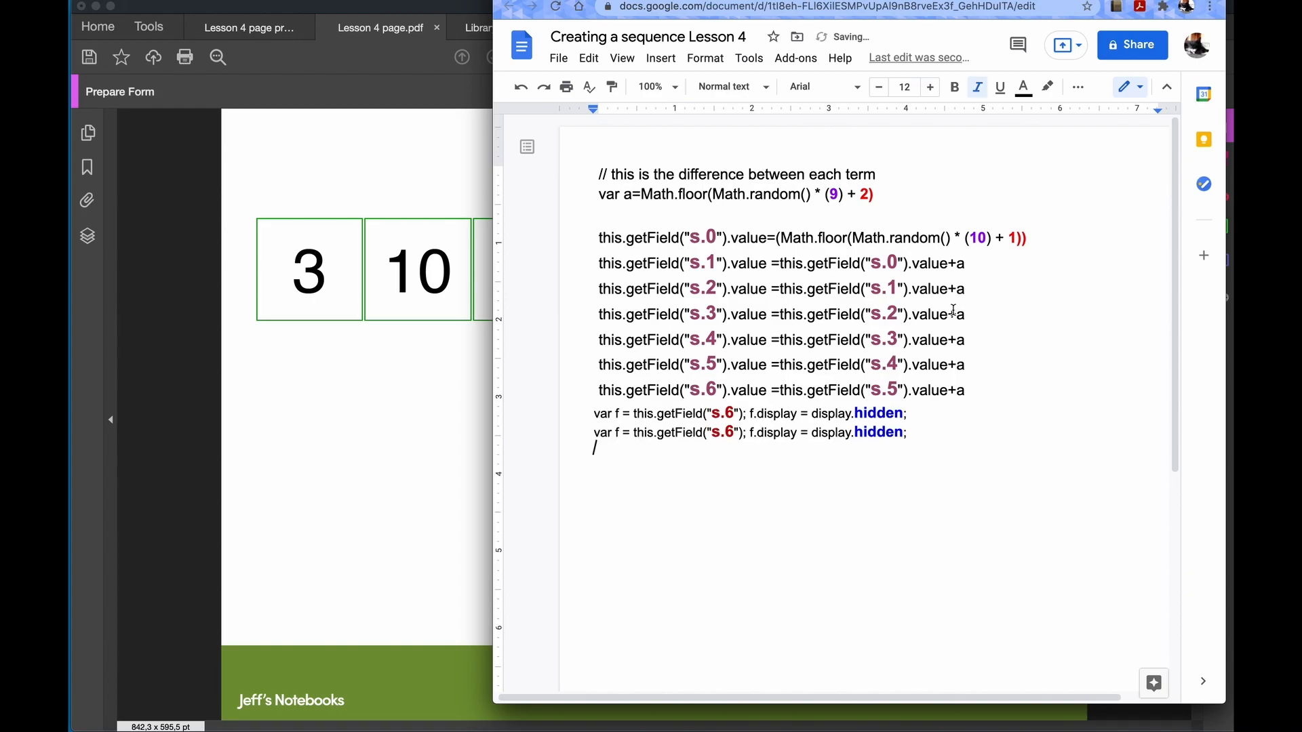
pyautogui.doubleClick(729, 413)
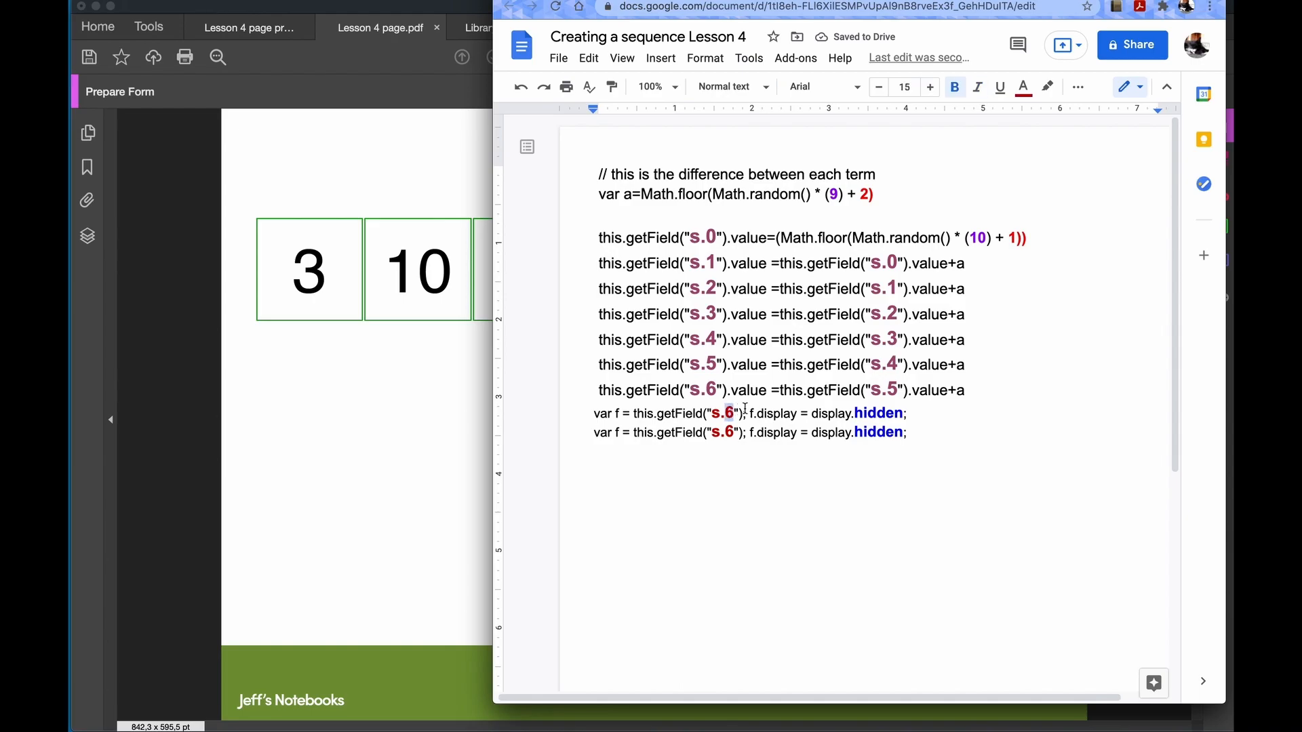
pyautogui.write('5')
# Step: Replace the question mark button's JavaScript in Acrobat with the full script including the two hide-field lines
pyautogui.moveTo(596, 447); pyautogui.dragTo(598, 174)
pyautogui.press('super+c')
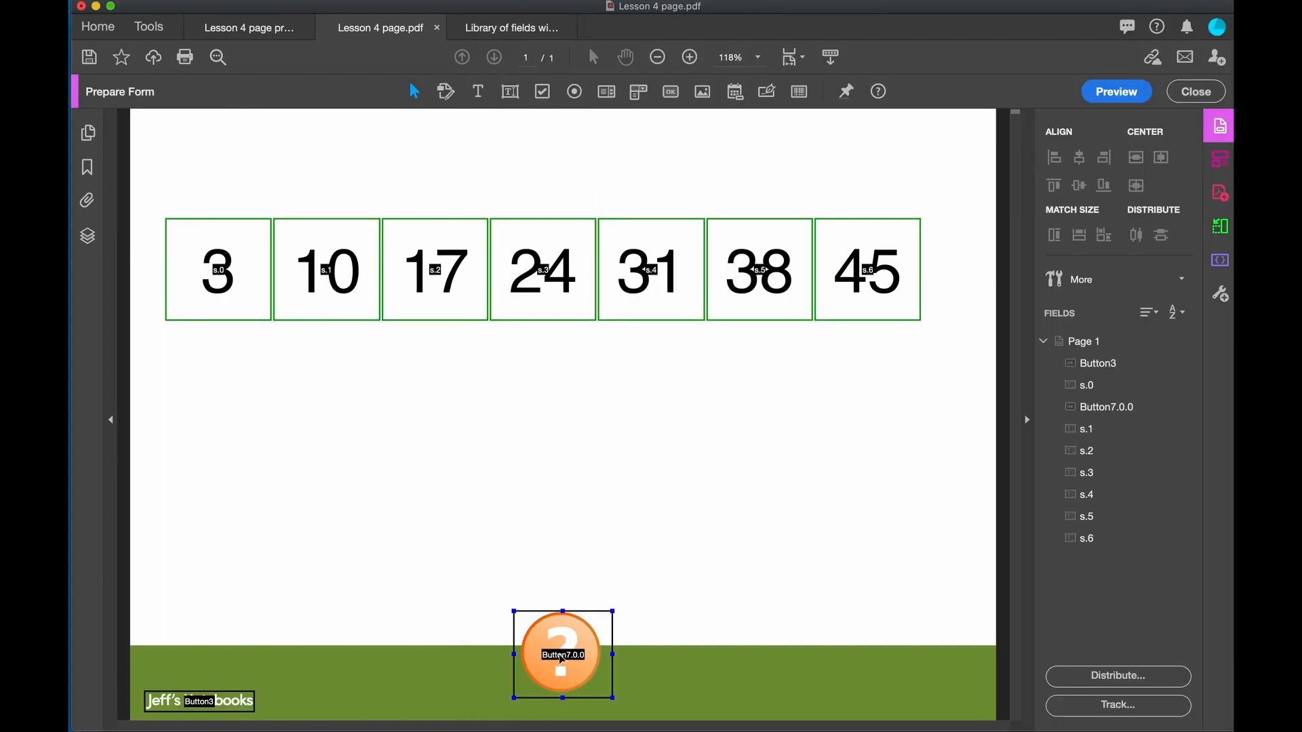
pyautogui.doubleClick(562, 658)
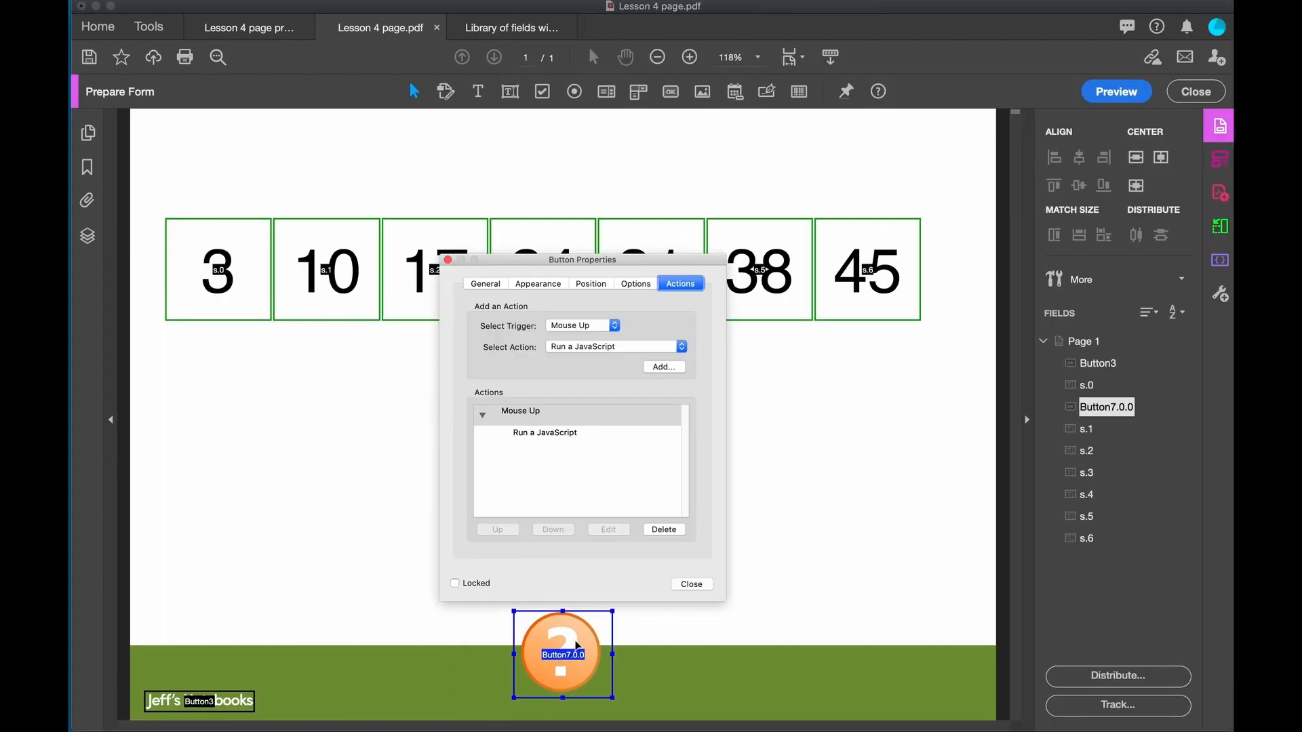
pyautogui.click(556, 434)
pyautogui.click(620, 530)
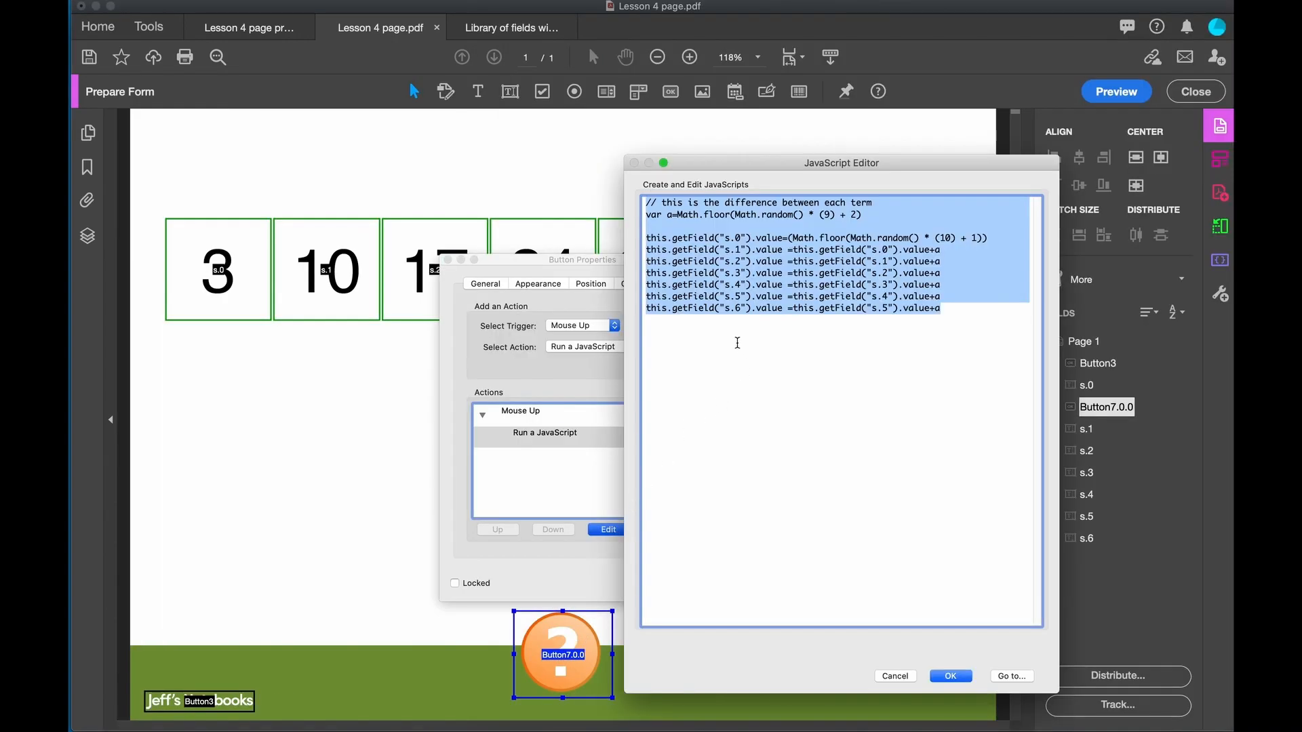
pyautogui.press('super+v')
pyautogui.click(951, 677)
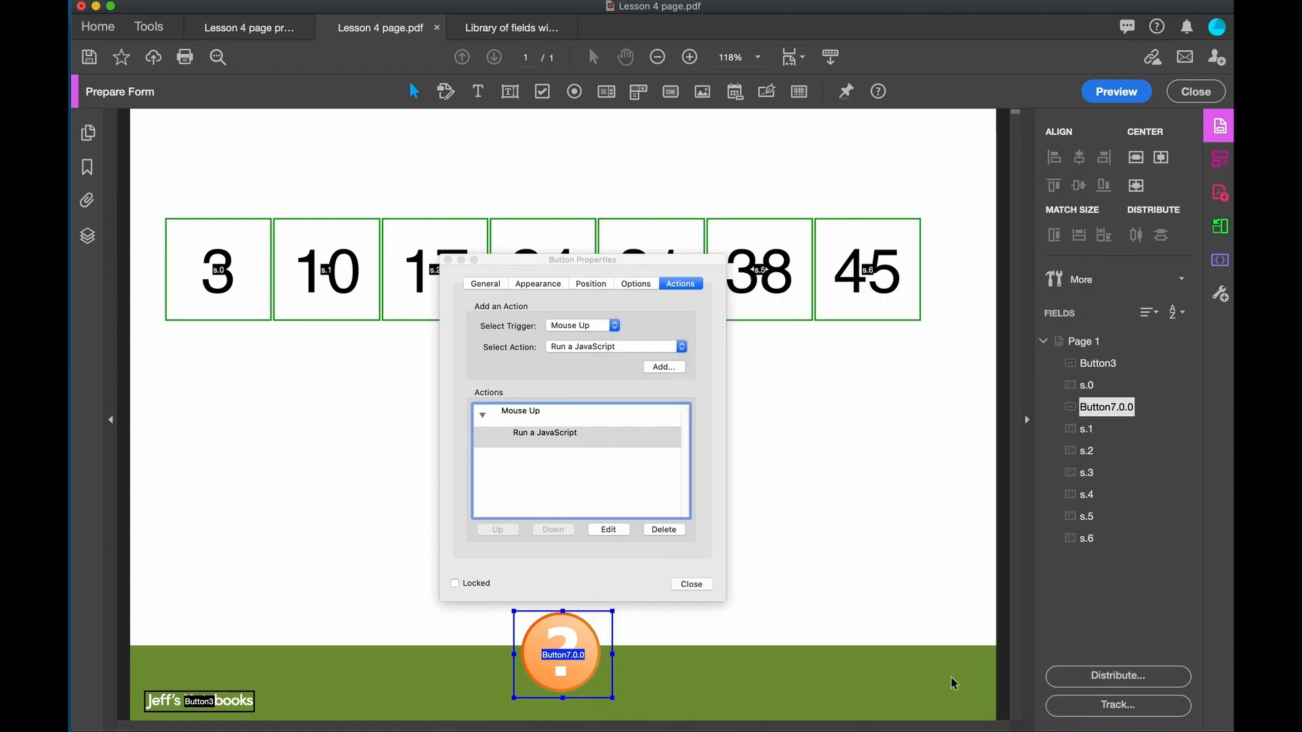
# Step: Preview the form and generate several sequences to check the display of the last two boxes
pyautogui.click(1116, 92)
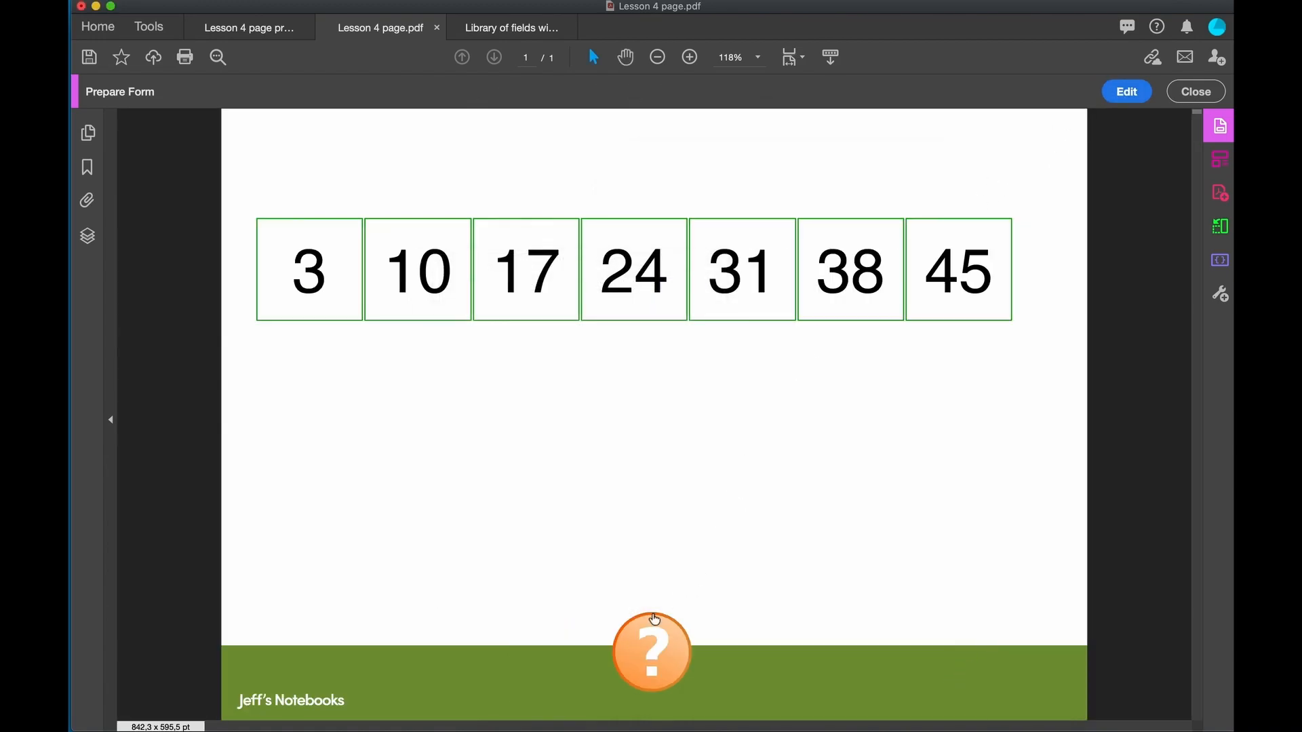
pyautogui.click(653, 663)
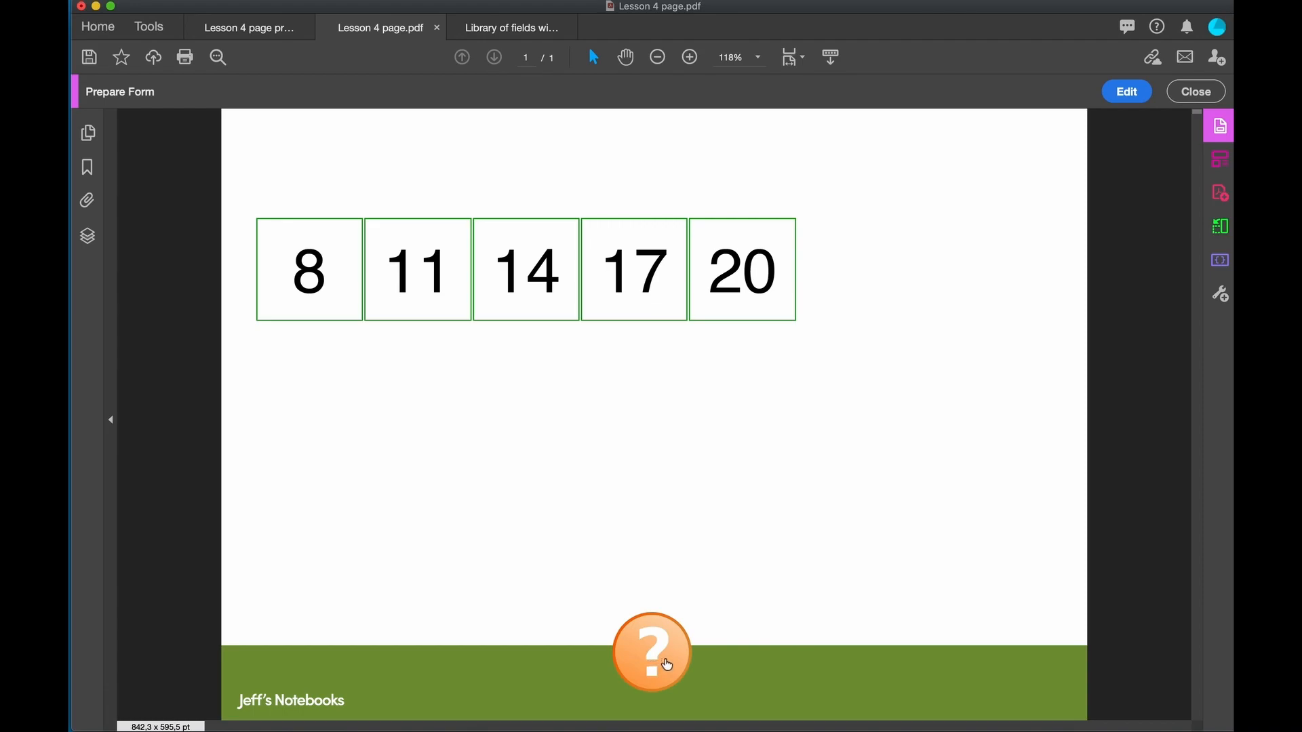
pyautogui.click(663, 663)
pyautogui.click(653, 667)
pyautogui.click(653, 668)
pyautogui.click(653, 669)
pyautogui.click(651, 669)
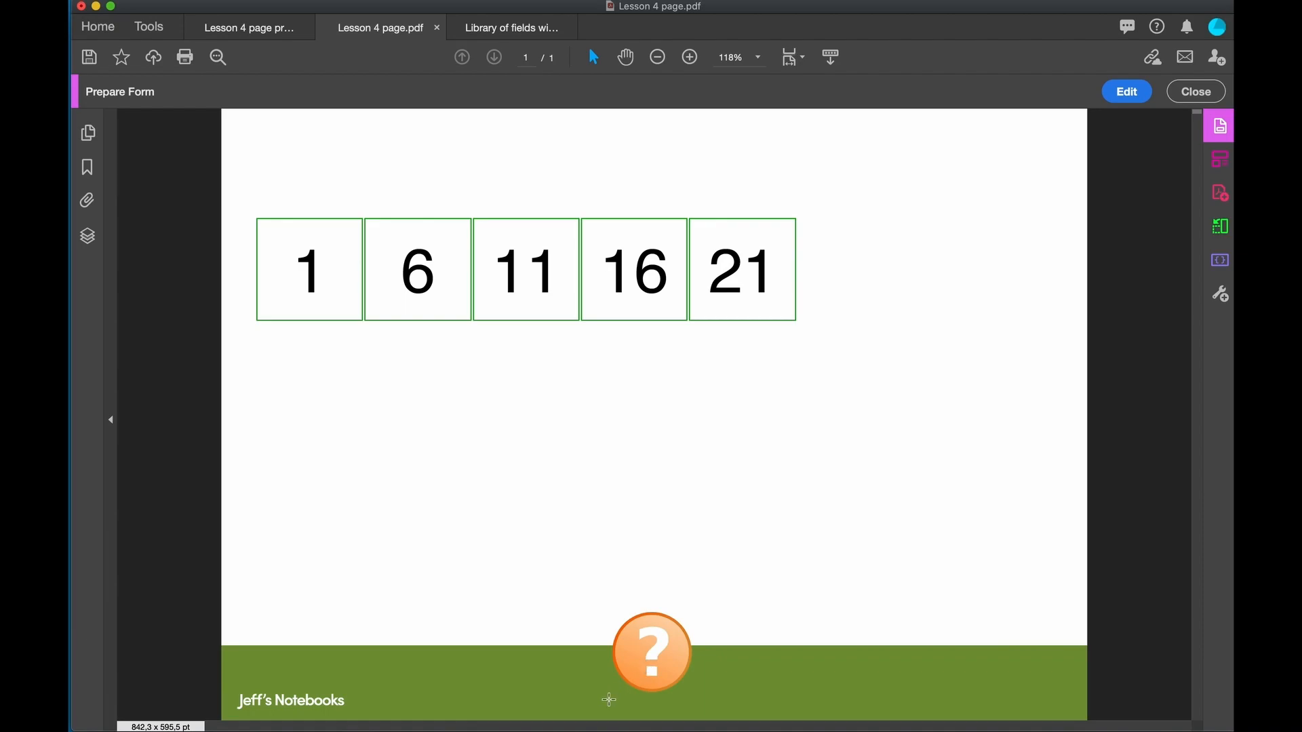
pyautogui.press('super+Tab')
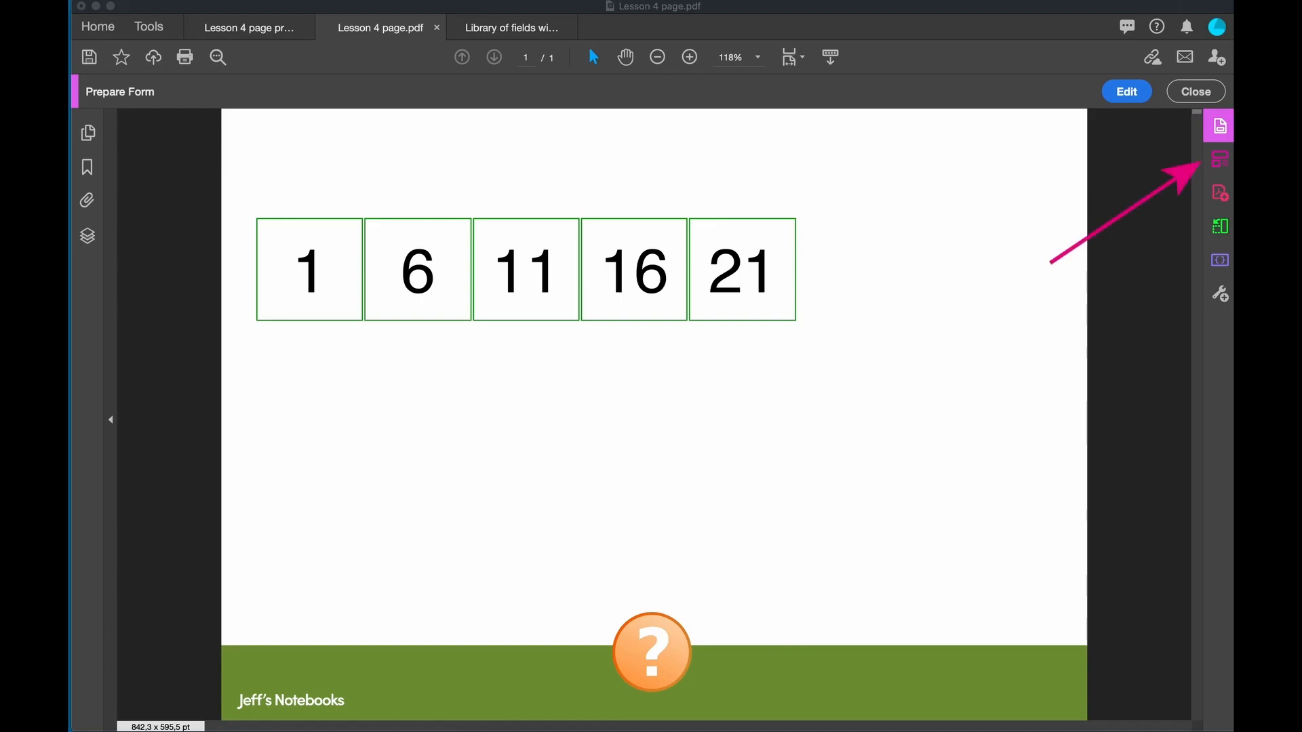
# Step: Add a line of nine dots as 24 pt Arial text where the hidden sixth sequence box sits
pyautogui.click(1220, 159)
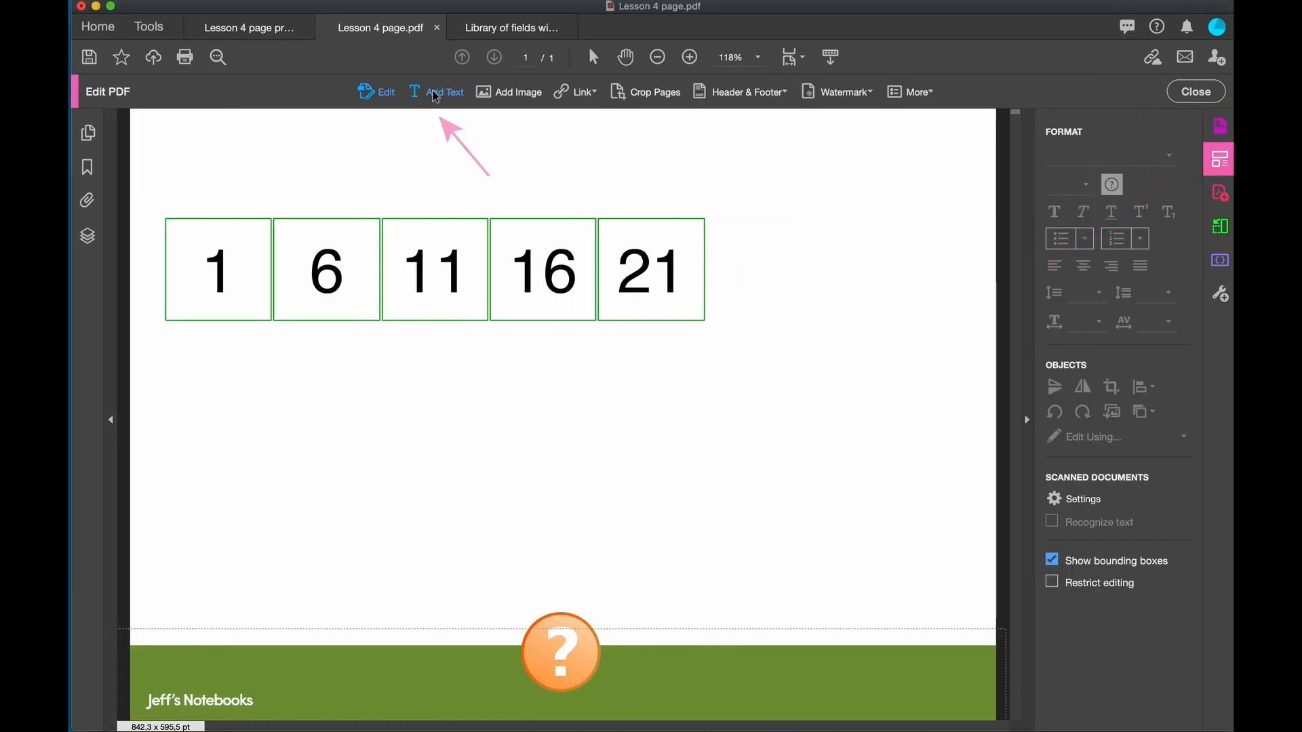
pyautogui.click(434, 97)
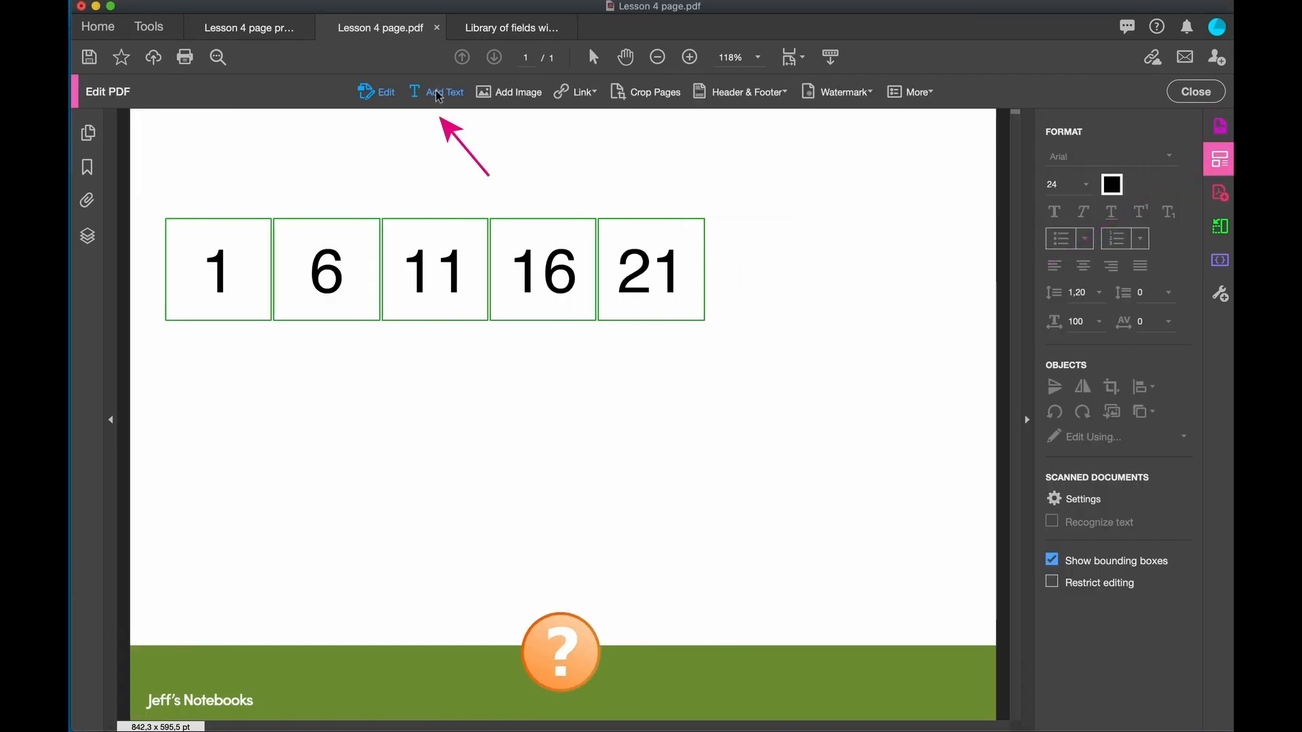
pyautogui.click(715, 311)
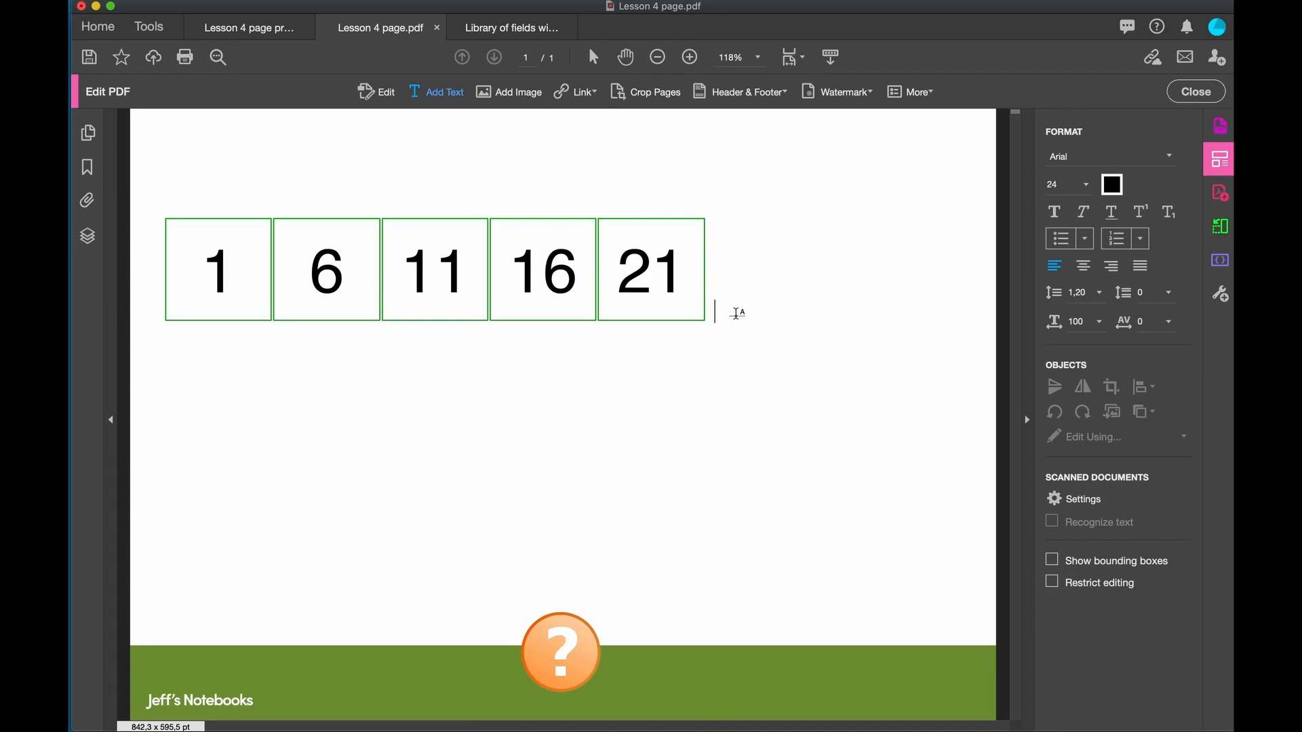
pyautogui.write('....')
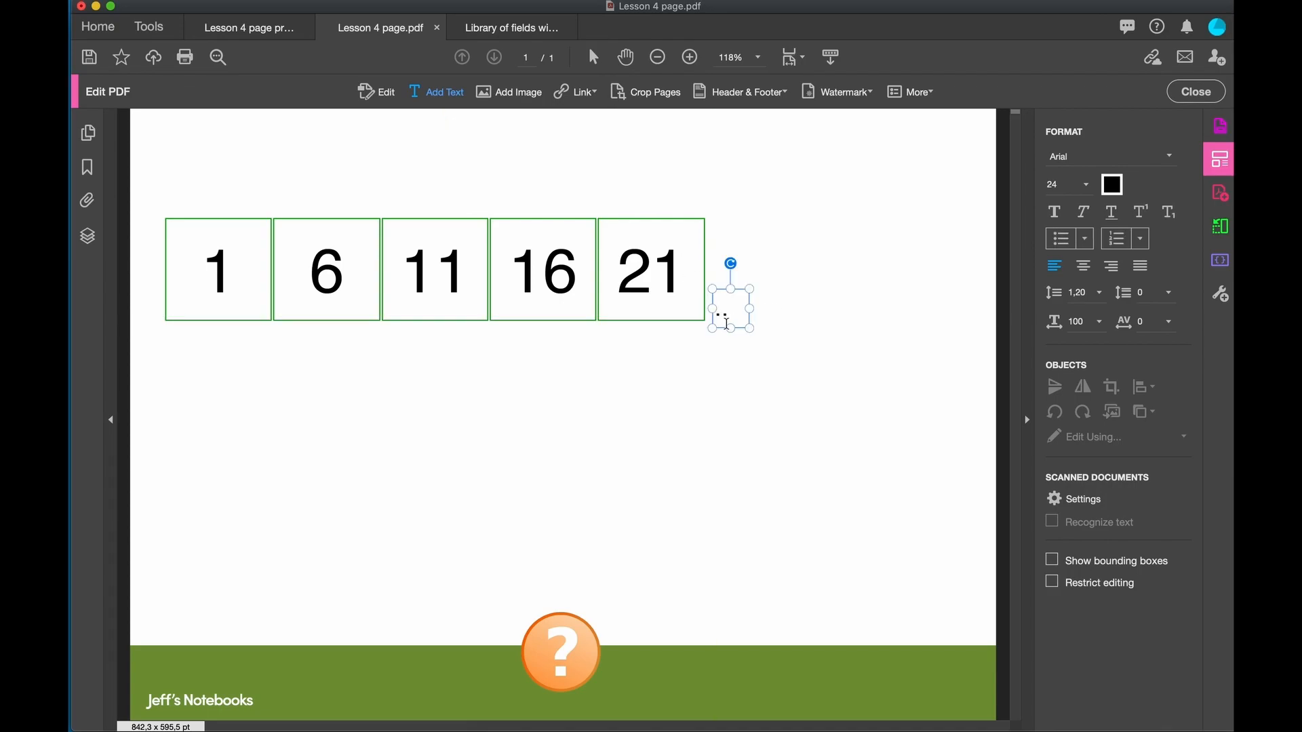
pyautogui.write('.....')
pyautogui.moveTo(771, 289); pyautogui.dragTo(787, 290)
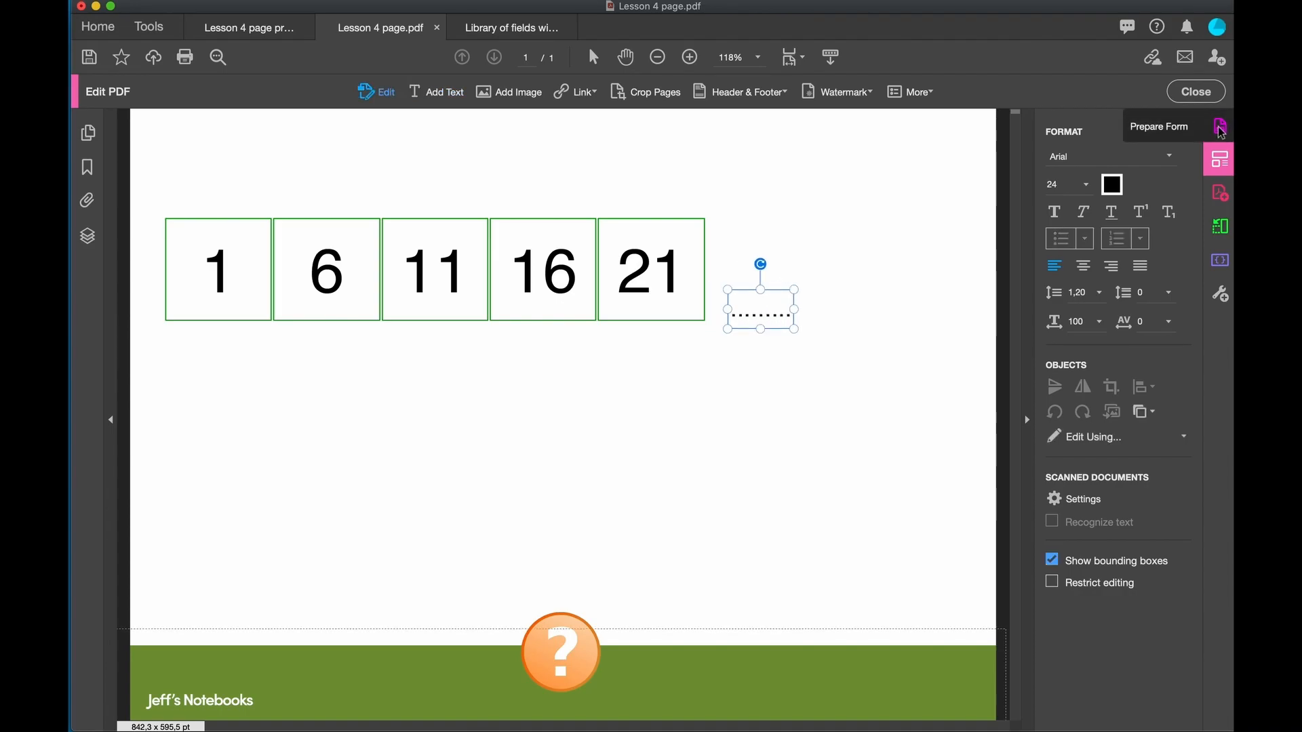
# Step: Duplicate the dotted line into the hidden seventh box's place, level with the first, and return to form editing
pyautogui.click(950, 229)
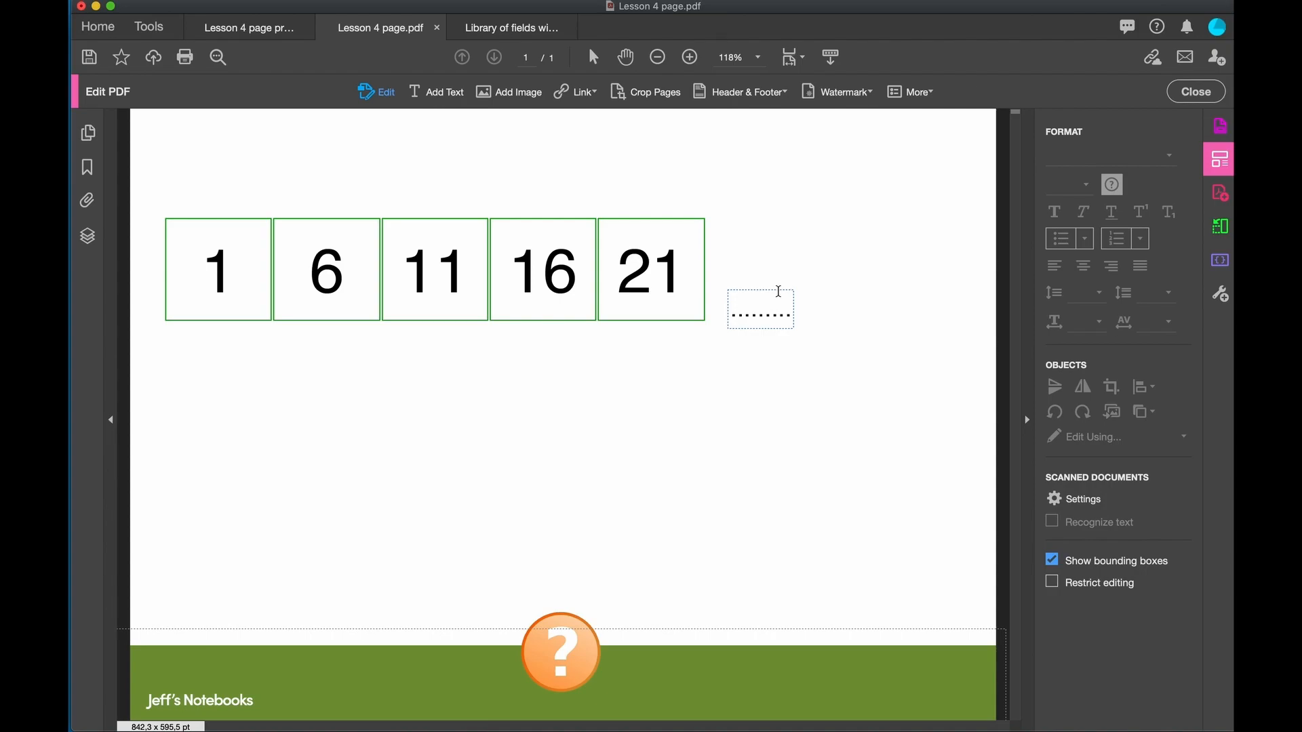
pyautogui.click(778, 290)
pyautogui.press('Up')
pyautogui.moveTo(777, 303); pyautogui.dragTo(878, 301)
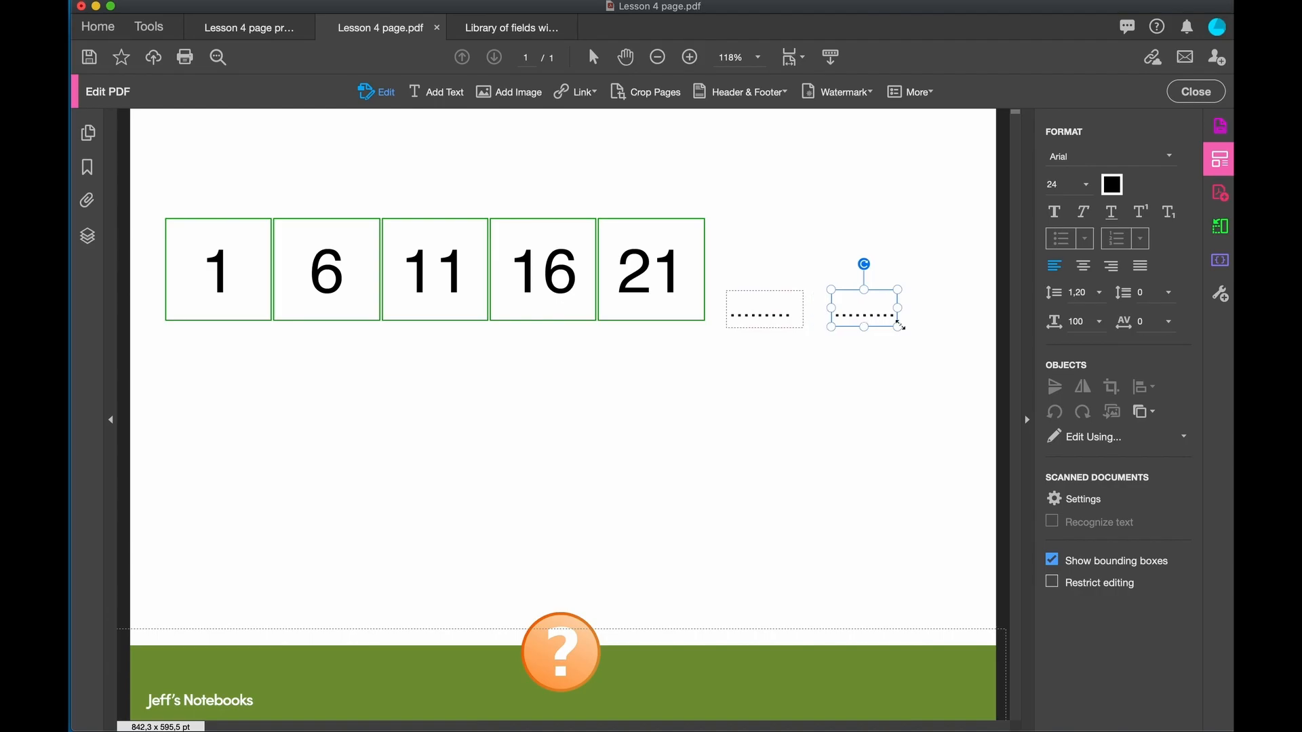
pyautogui.click(1228, 128)
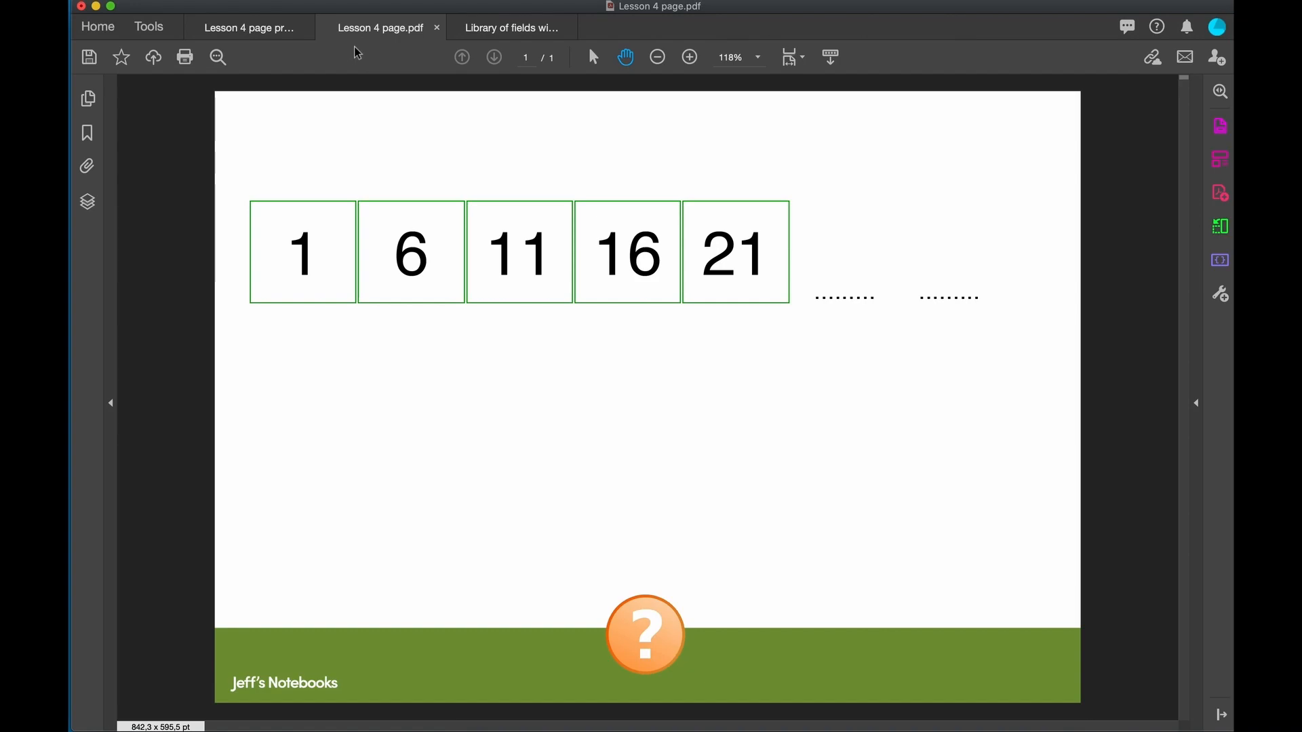
# Step: Copy the yellow Answers button from the icon library PDF onto the lesson page, at the right end of the green footer
pyautogui.click(513, 31)
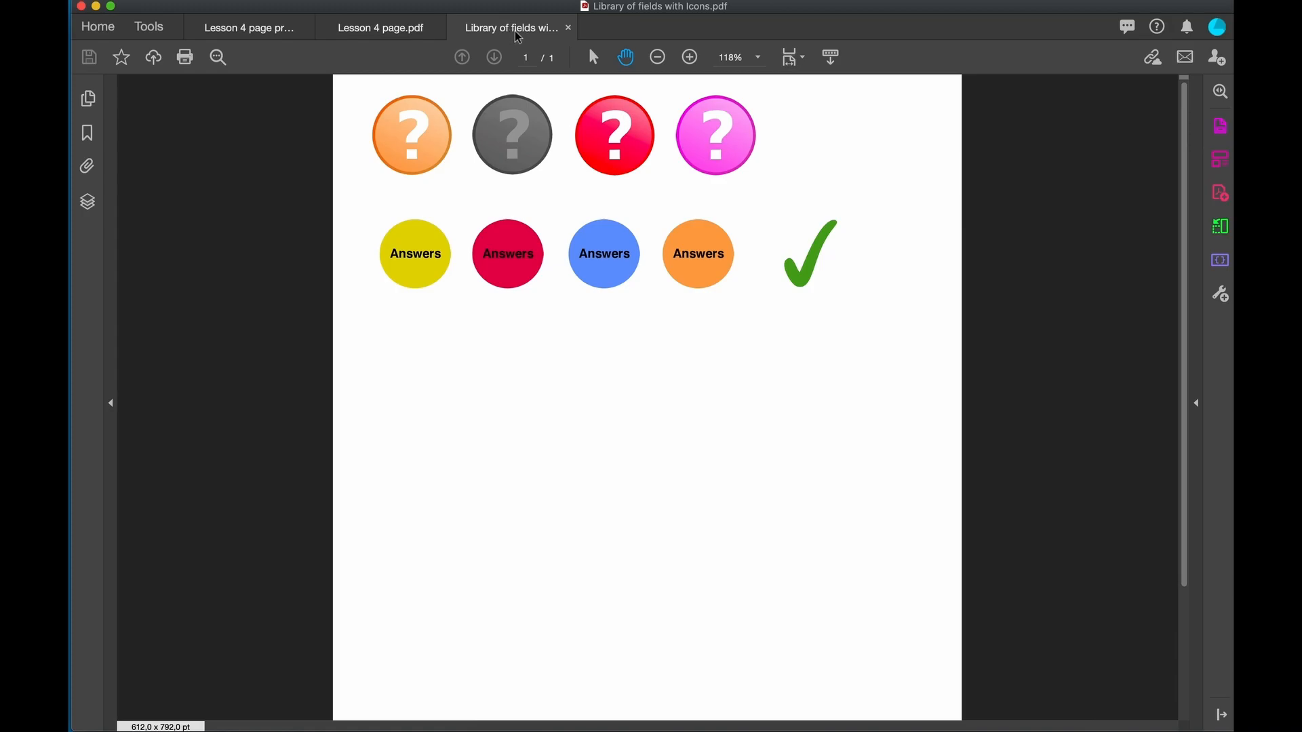
pyautogui.click(1220, 125)
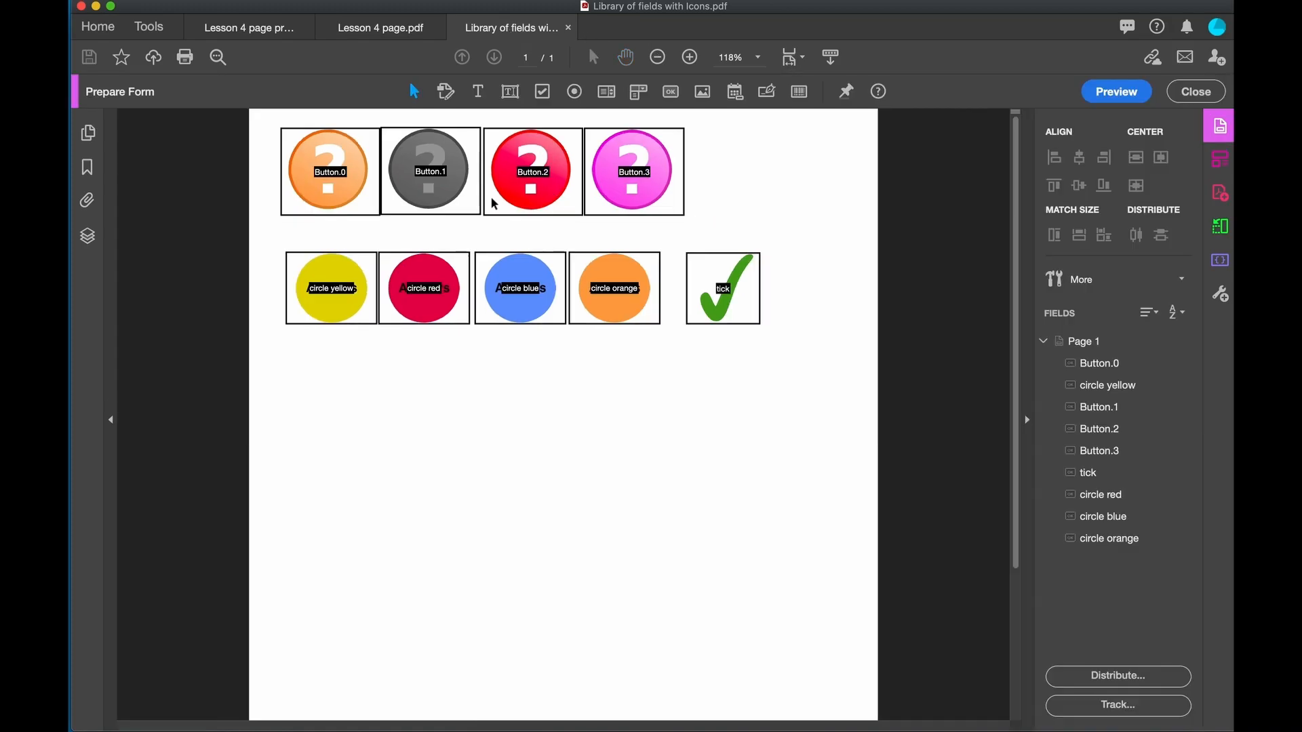
pyautogui.click(330, 287)
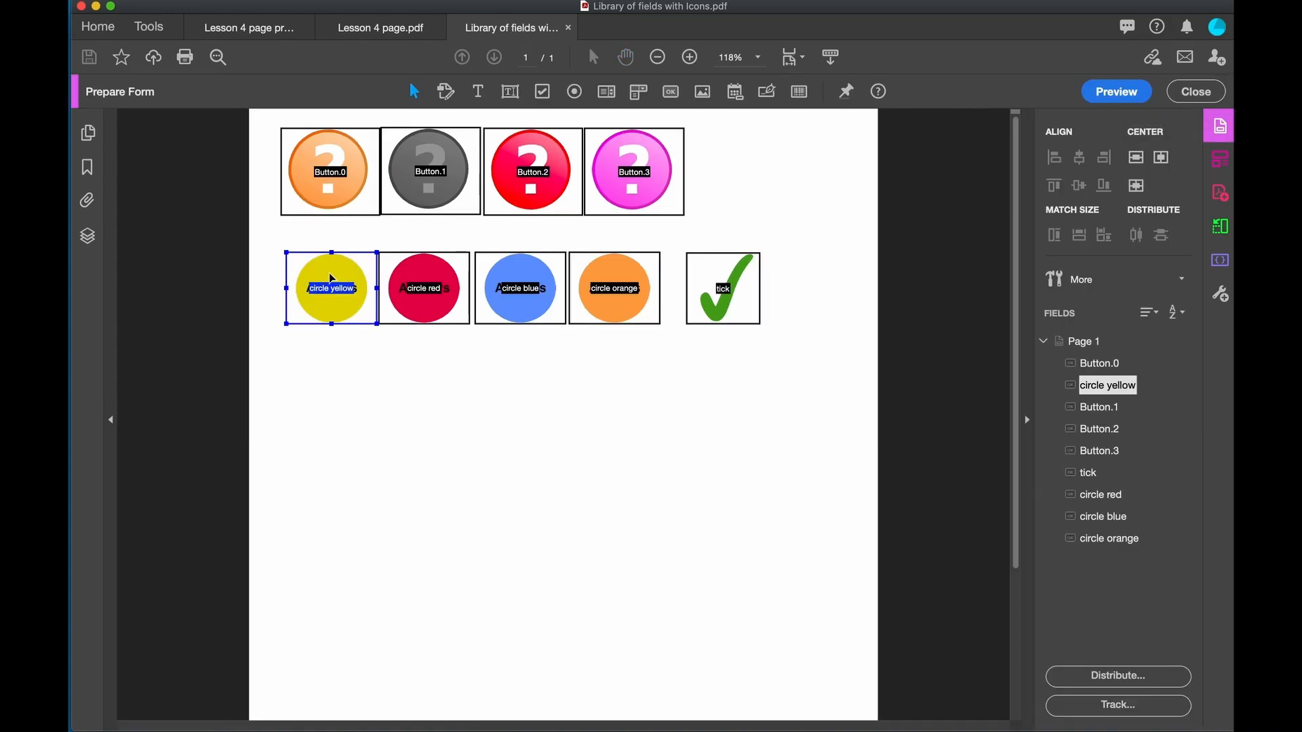
pyautogui.click(394, 30)
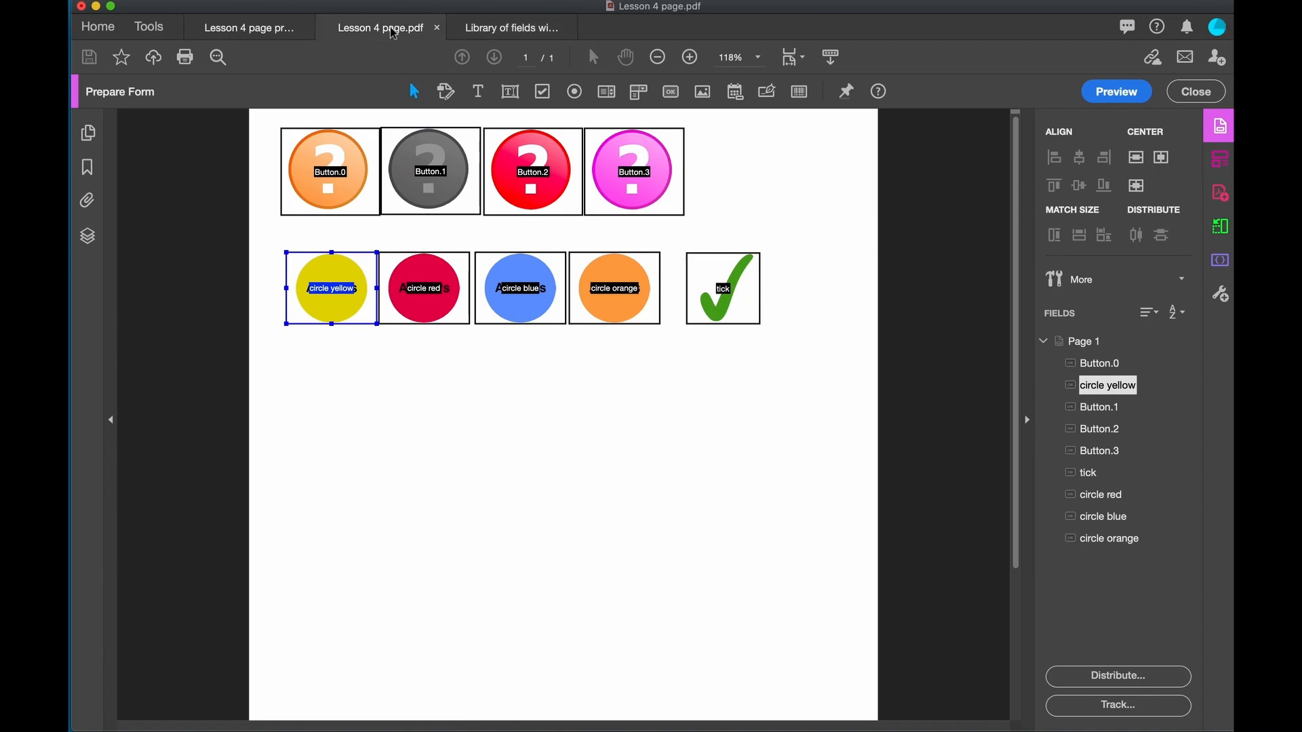
pyautogui.press('super+v')
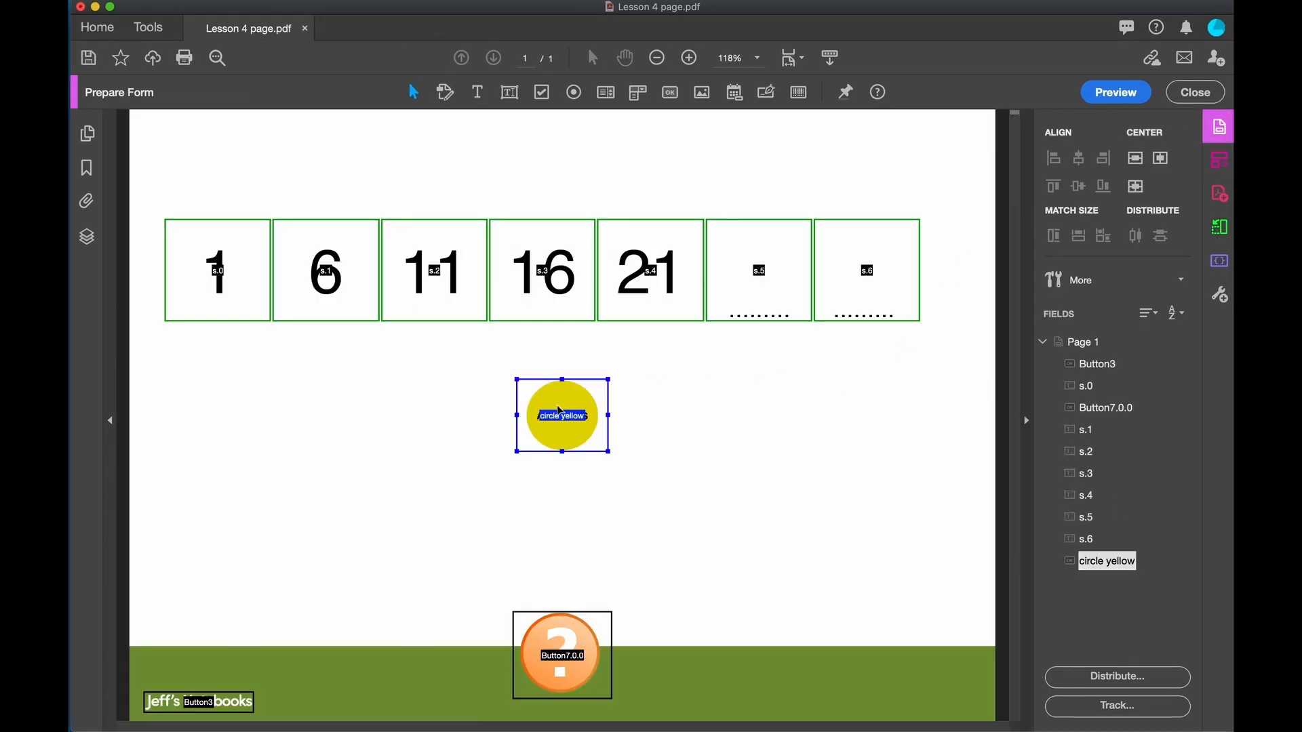
pyautogui.moveTo(596, 415); pyautogui.dragTo(898, 648)
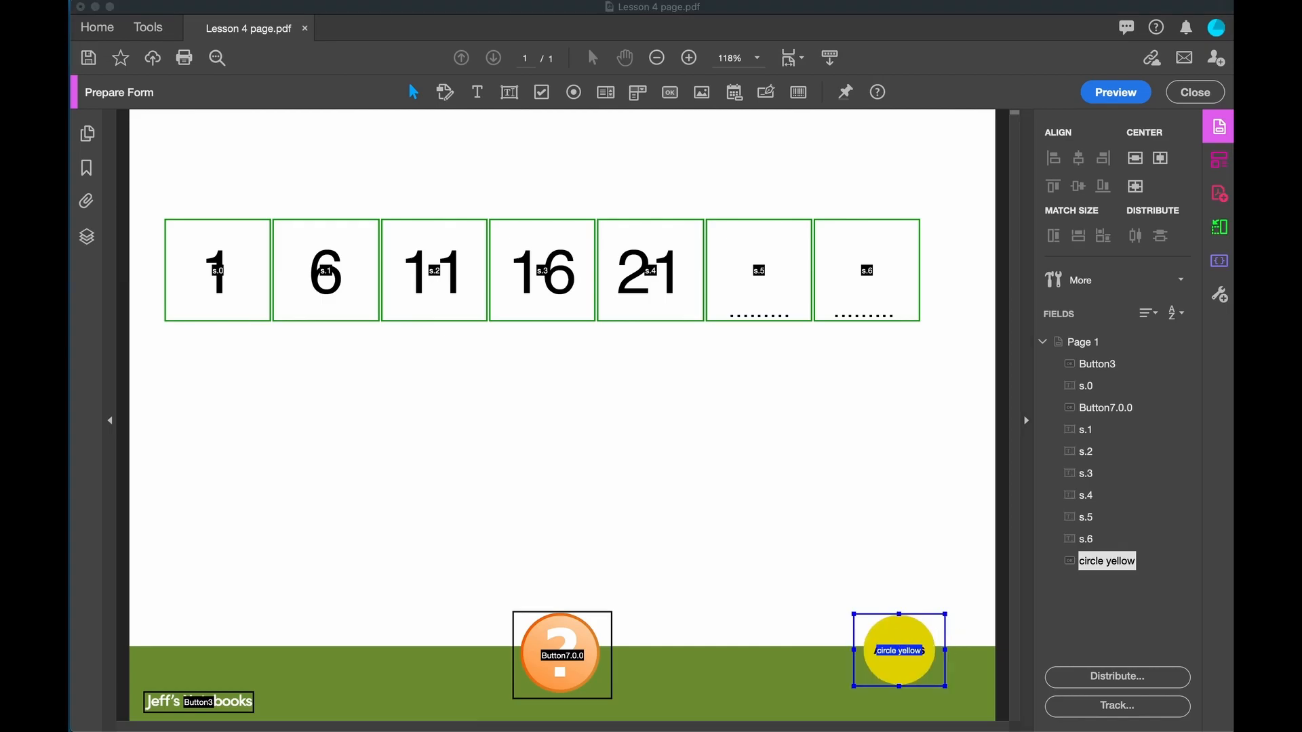
# Step: Copy the show-field line for s.6 from the Library of Code - for Sequences document and return to Acrobat
pyautogui.moveTo(1233, 4); pyautogui.dragTo(910, 5)
pyautogui.click(657, 249)
pyautogui.moveTo(657, 249); pyautogui.dragTo(995, 248)
pyautogui.press('cmd+c')
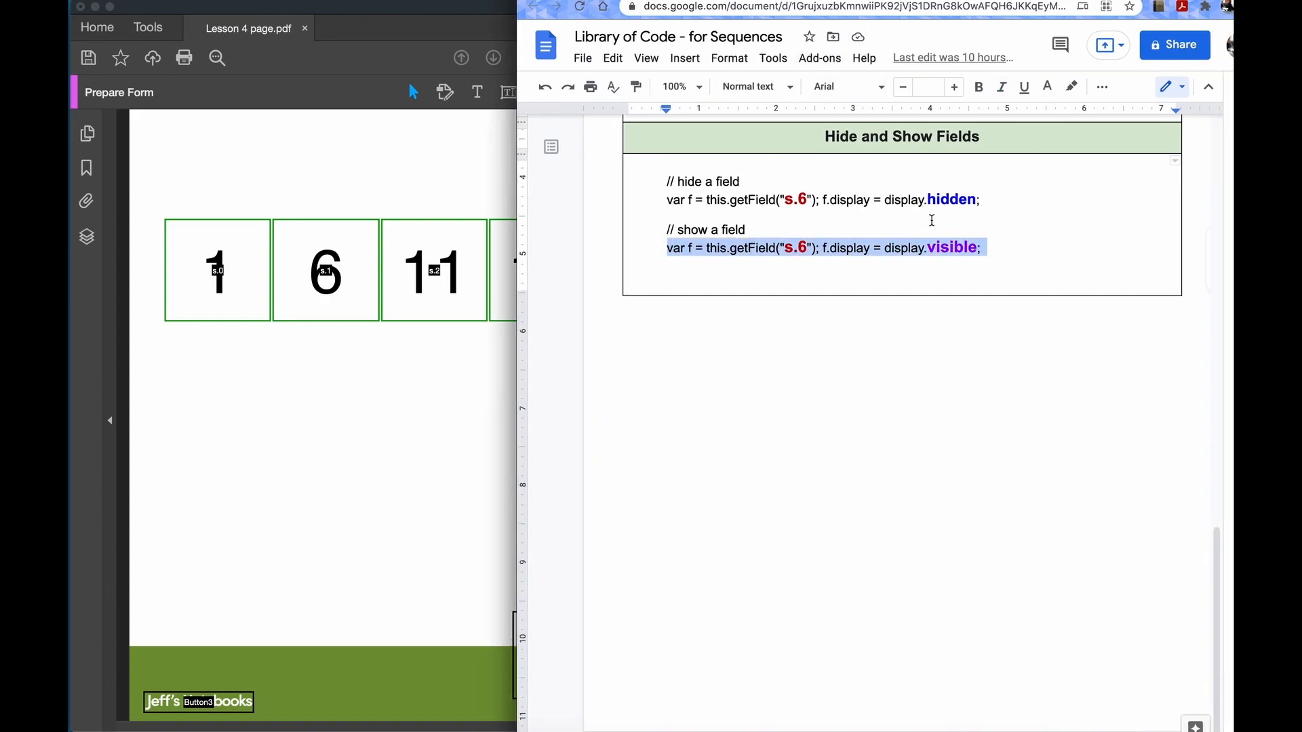
pyautogui.press('super+Tab')
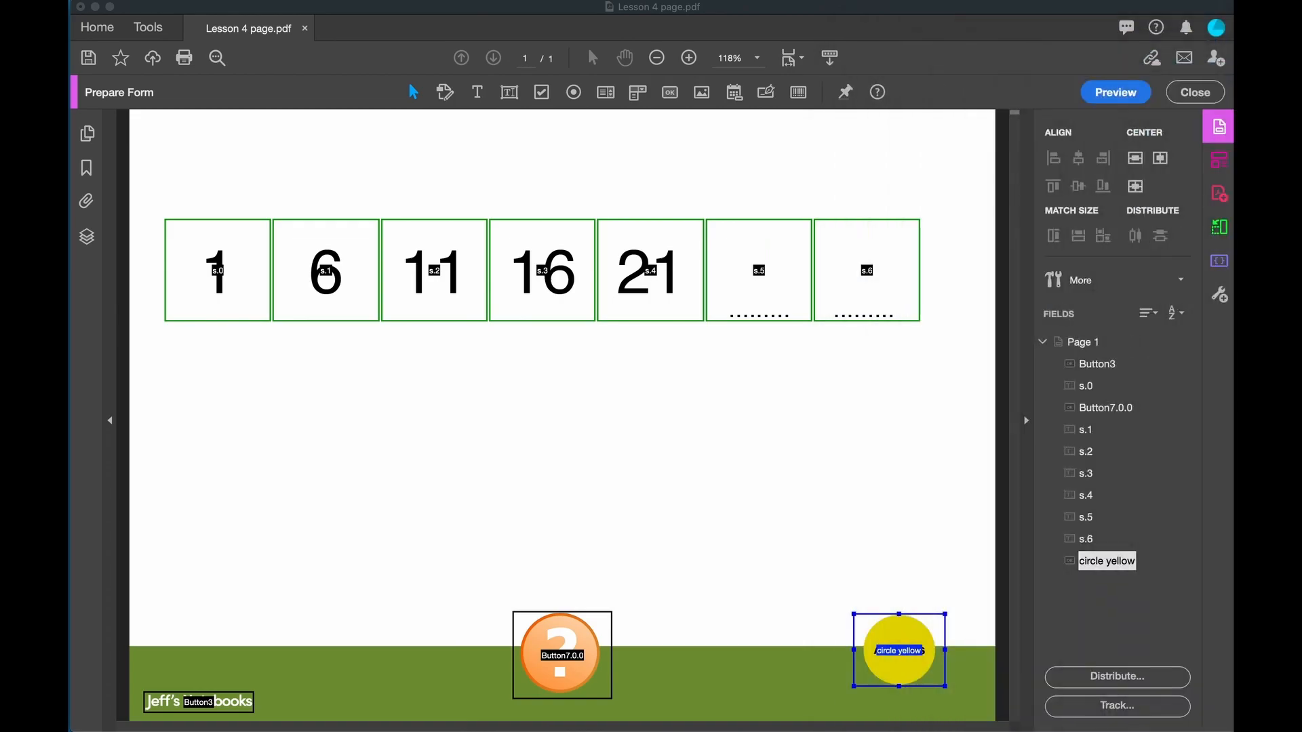
# Step: Set the yellow Answers button's JavaScript to two show-field lines that make s.5 and s.6 visible
pyautogui.doubleClick(898, 654)
pyautogui.click(556, 434)
pyautogui.click(608, 530)
pyautogui.write('var f = this.getField("s.0"); f.display = display.visible;')
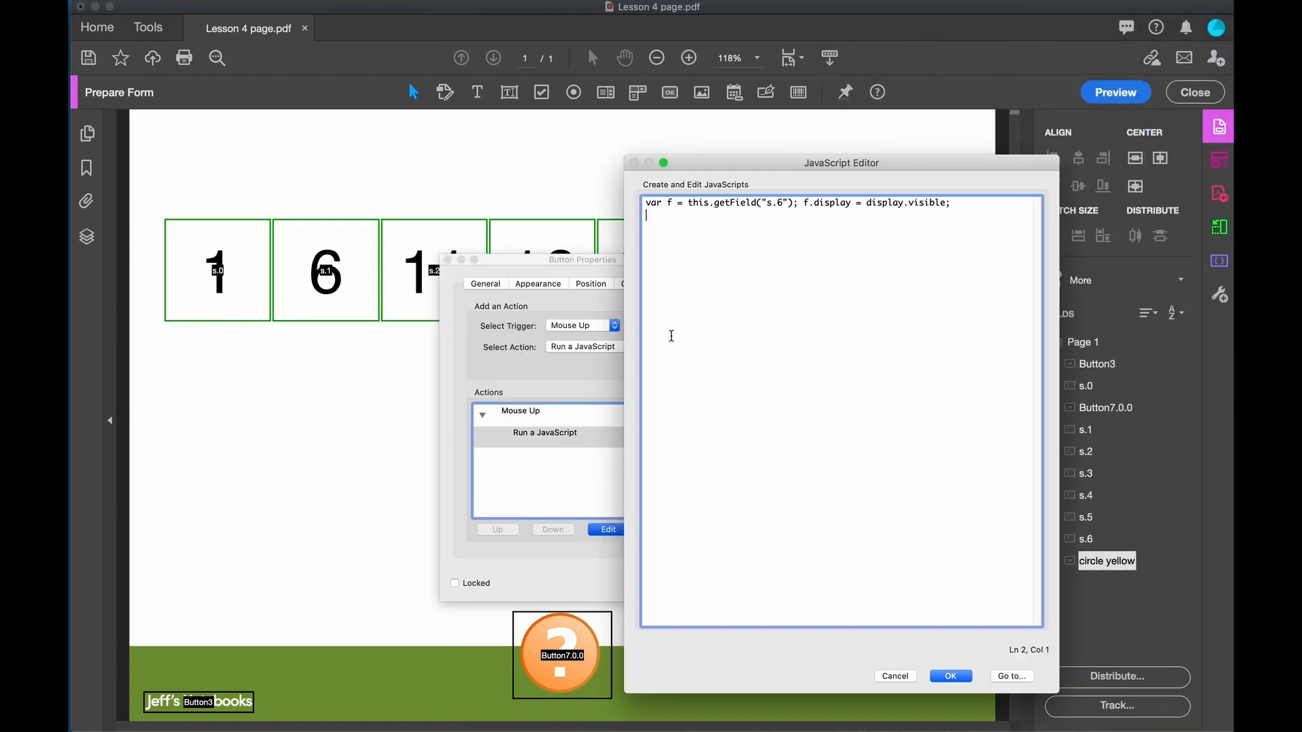
pyautogui.click(779, 203)
pyautogui.write('5')
pyautogui.press('Return')
pyautogui.press('cmd+v')
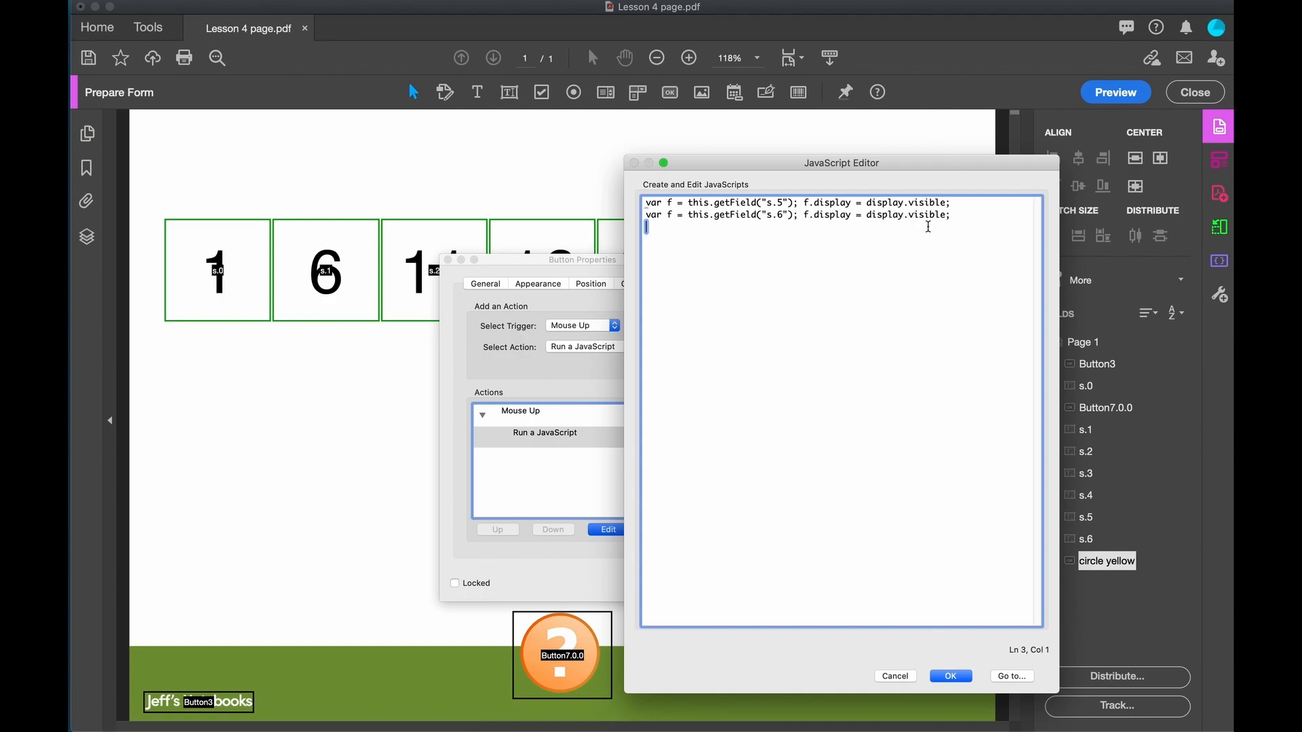
pyautogui.click(951, 676)
# Step: Preview the form, generate several sequences with the question mark button, and reveal the answers with the Answers button
pyautogui.click(1116, 94)
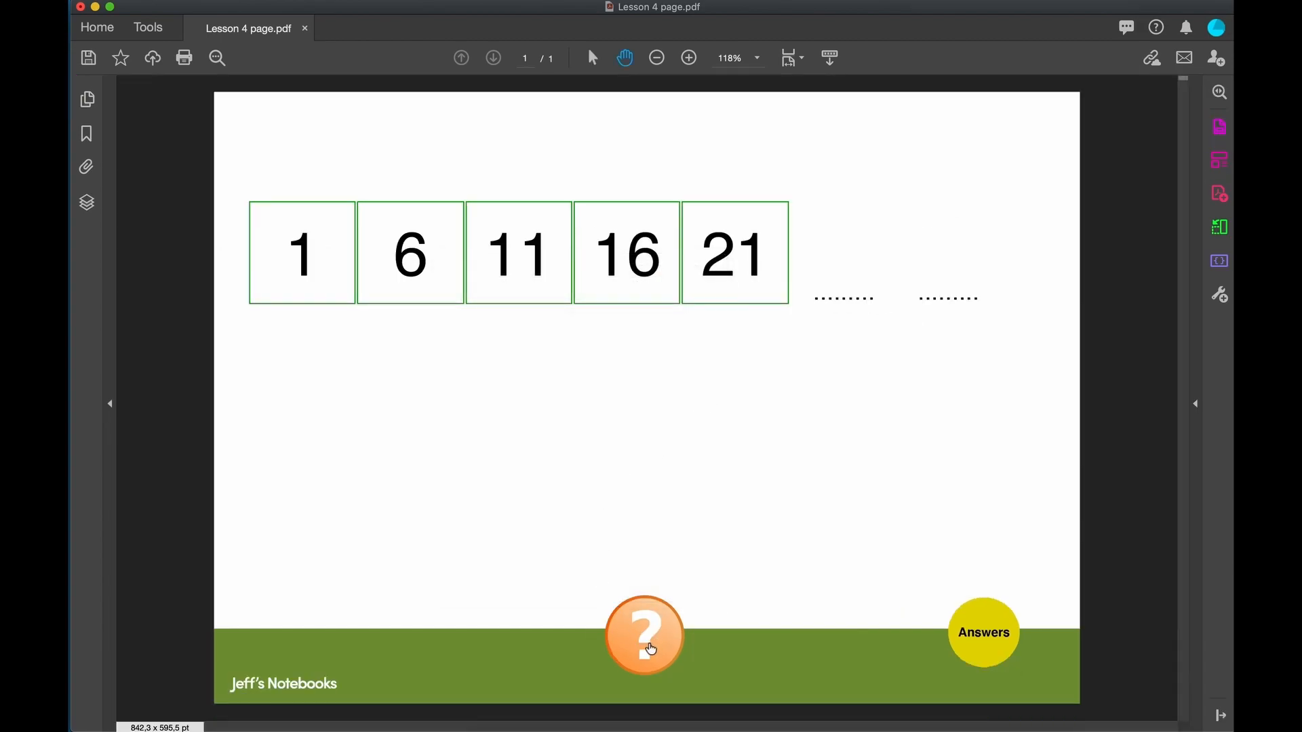
pyautogui.click(649, 649)
pyautogui.click(648, 652)
pyautogui.click(648, 652)
pyautogui.click(987, 652)
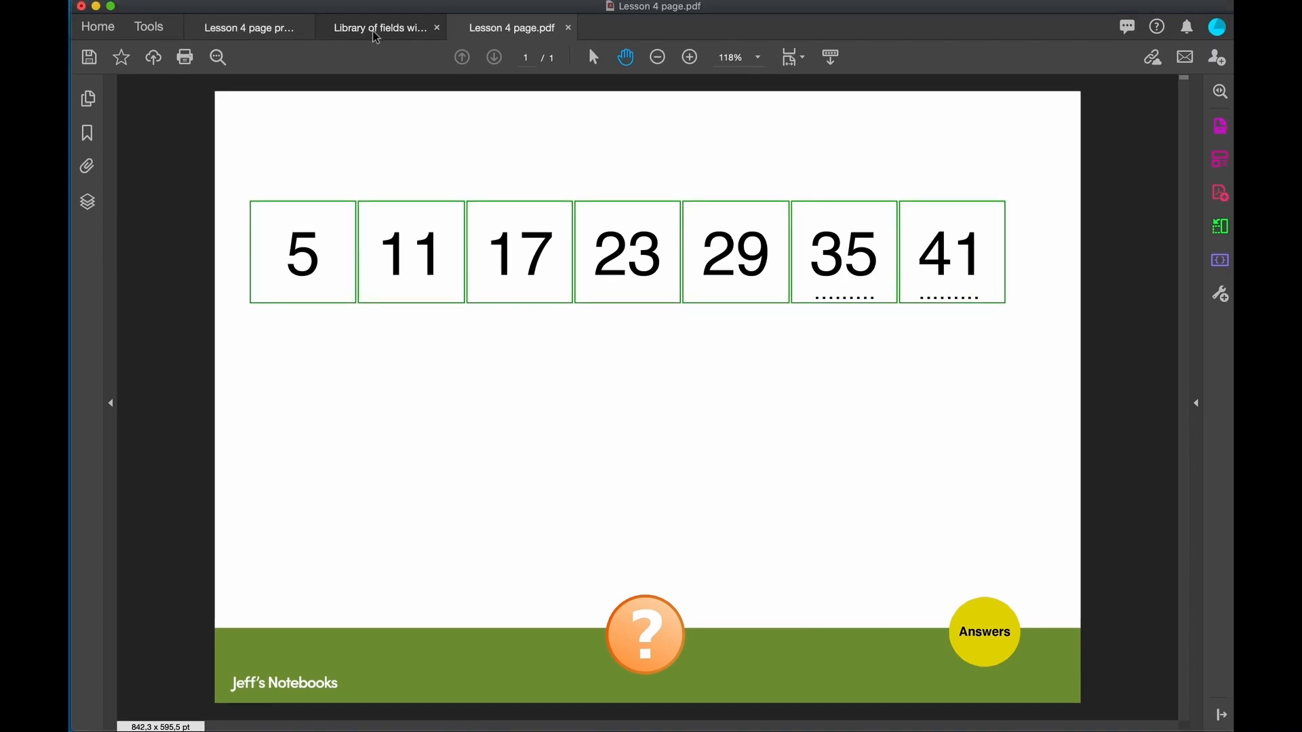
# Step: Copy the grey and red question mark buttons from the icon library PDF and place them beside the orange one
pyautogui.click(376, 28)
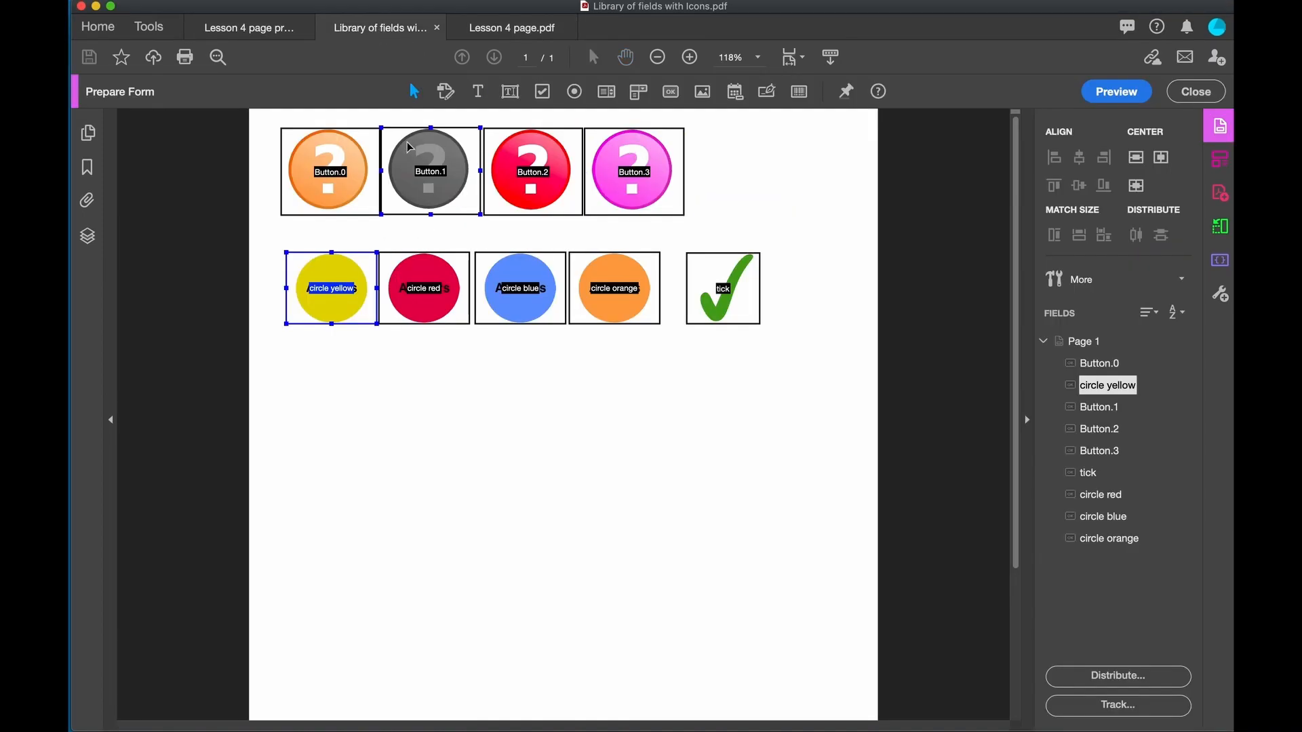
pyautogui.moveTo(419, 226); pyautogui.dragTo(573, 180)
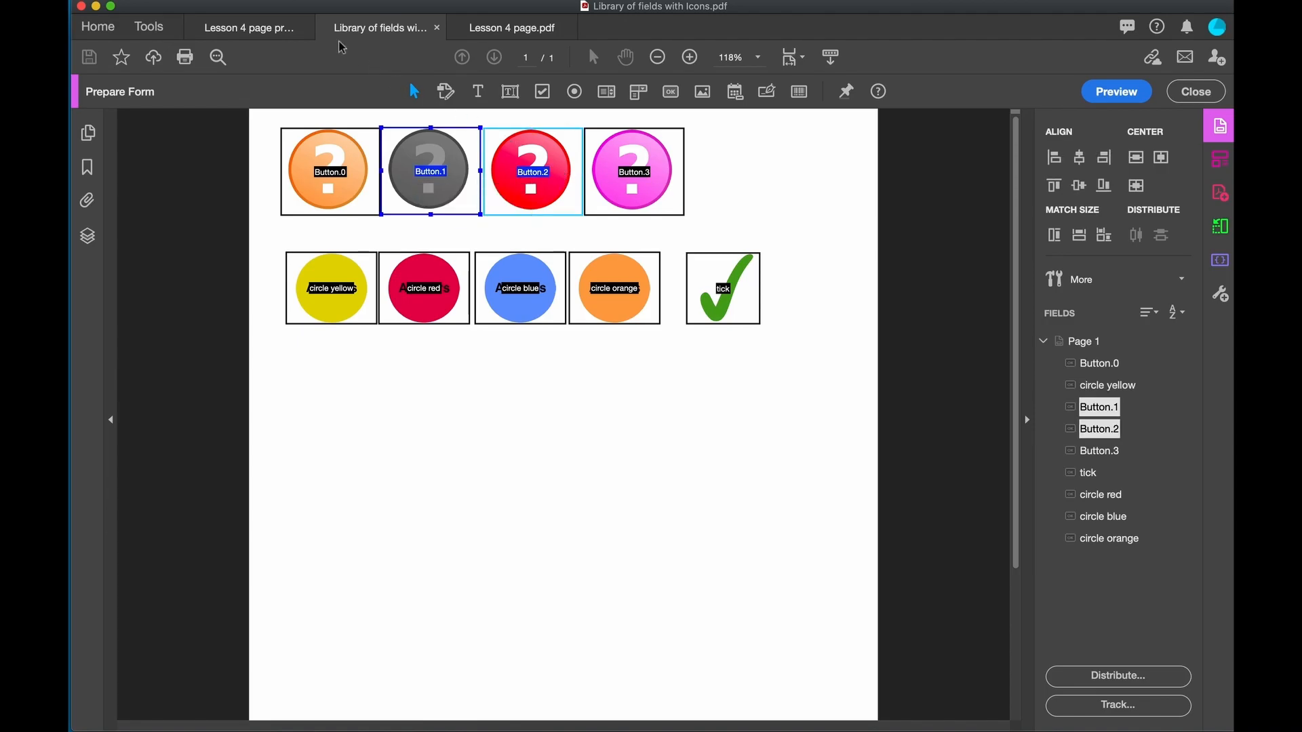
pyautogui.click(519, 30)
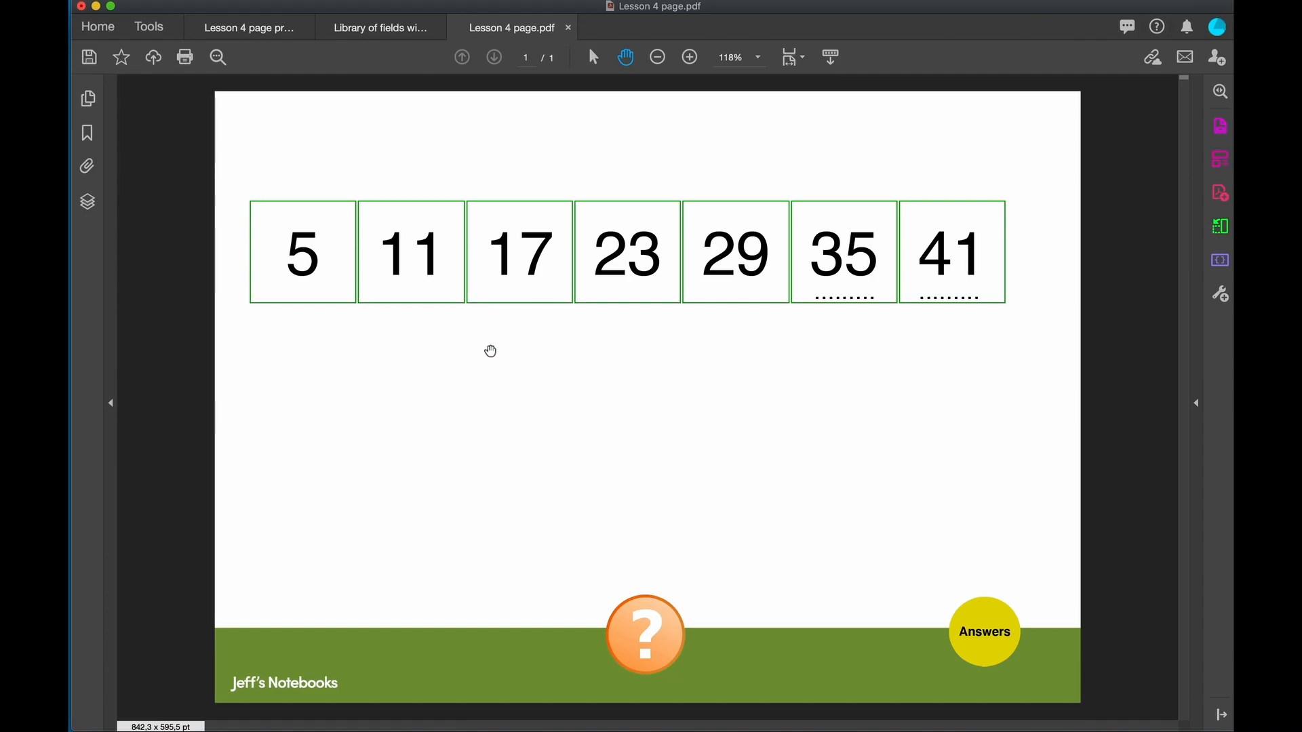
pyautogui.click(1220, 126)
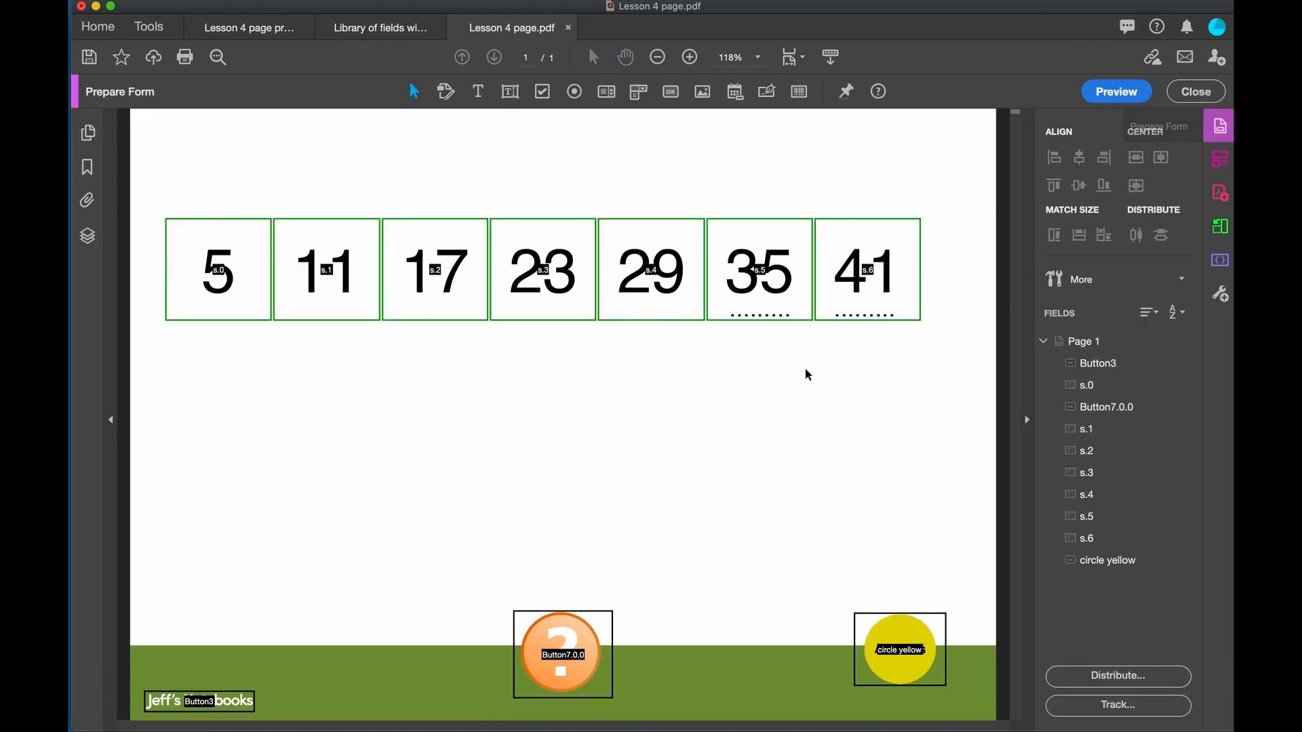
pyautogui.press('cmd+v')
pyautogui.moveTo(523, 421); pyautogui.dragTo(673, 656)
# Step: Distribute the three question mark buttons evenly, align them on their horizontal middle and centre the group across the page
pyautogui.moveTo(539, 597); pyautogui.dragTo(787, 659)
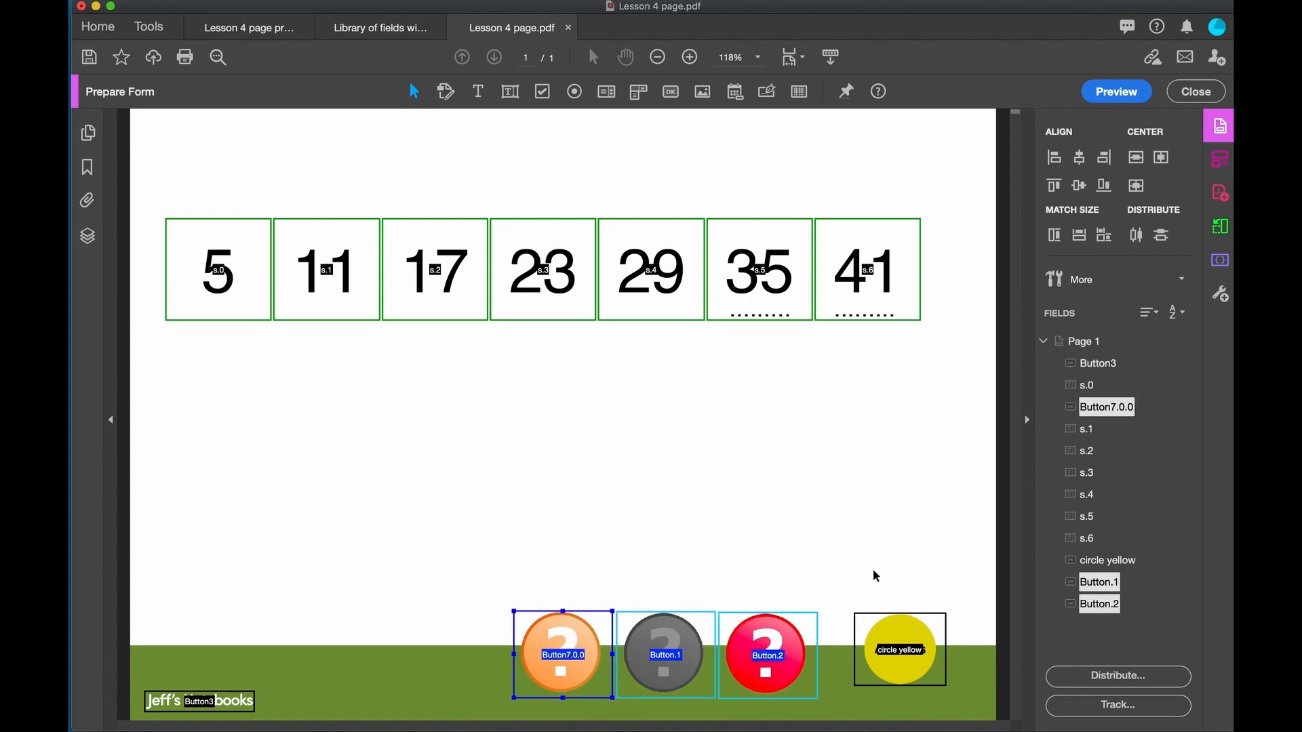
pyautogui.click(1162, 236)
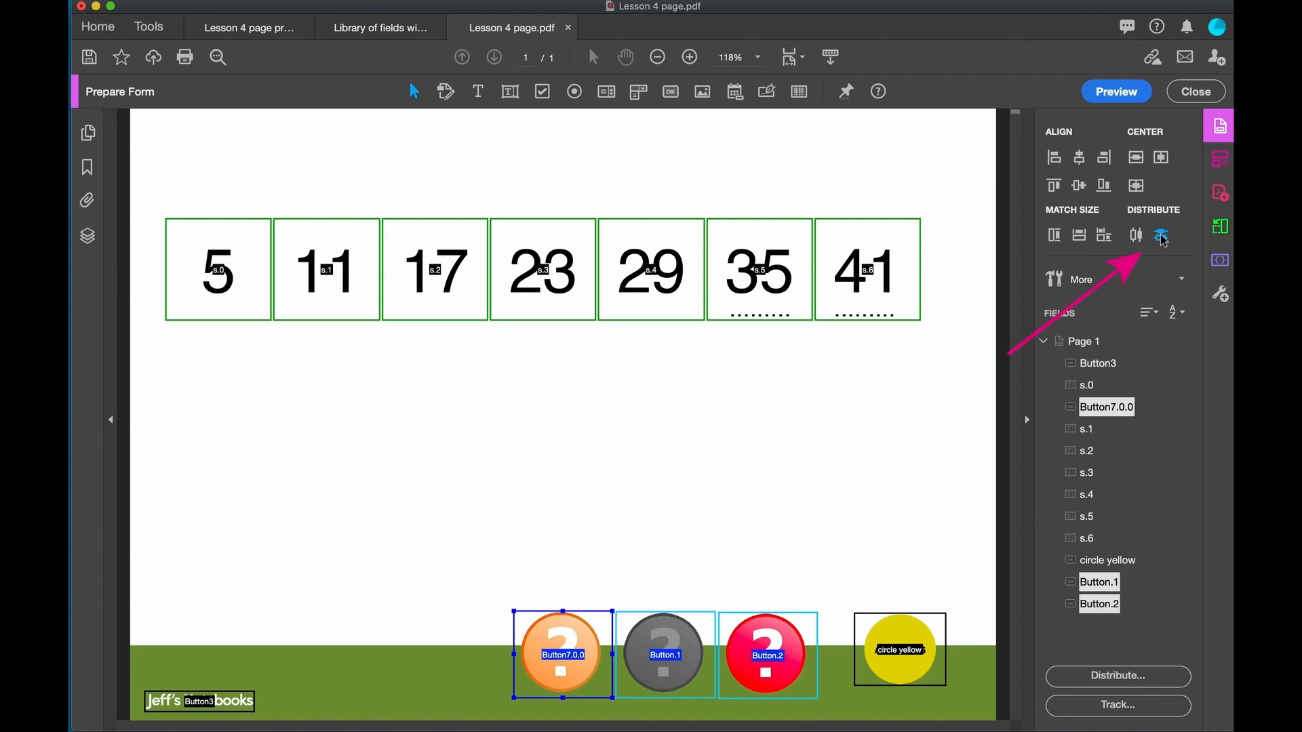
pyautogui.click(1078, 186)
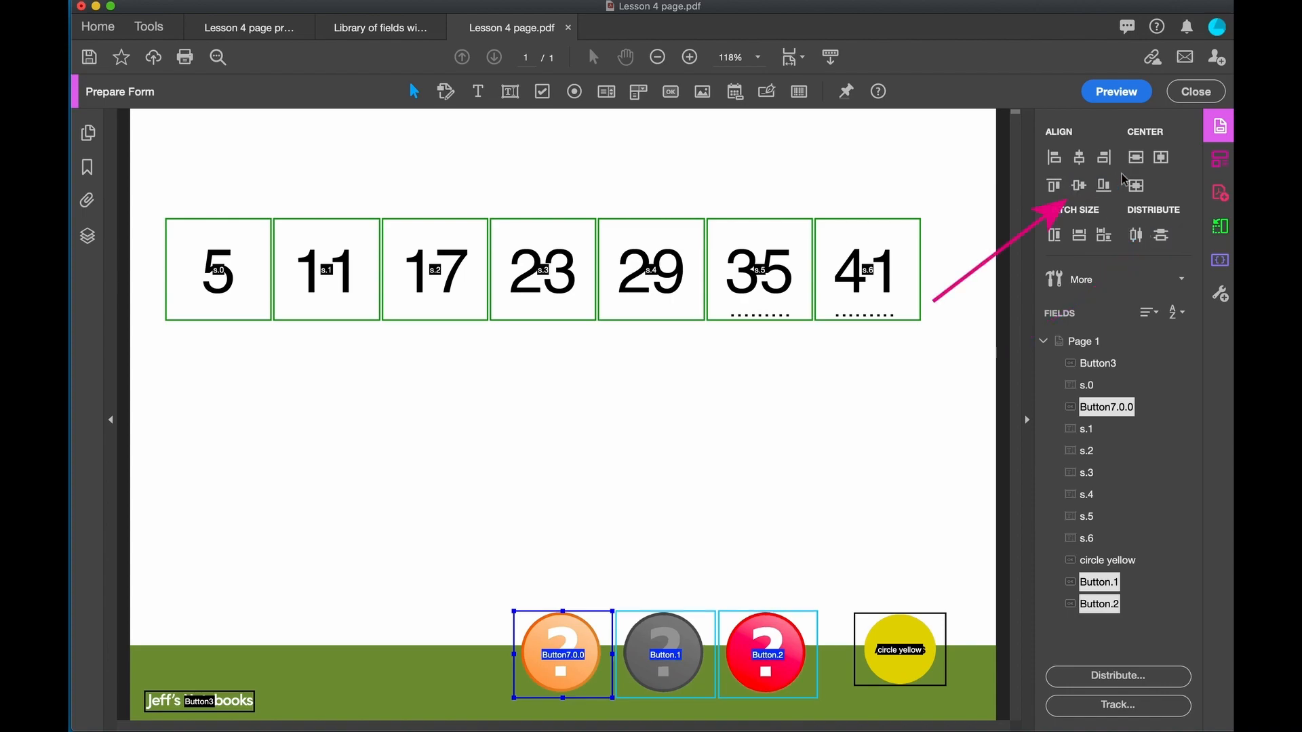
pyautogui.click(1161, 158)
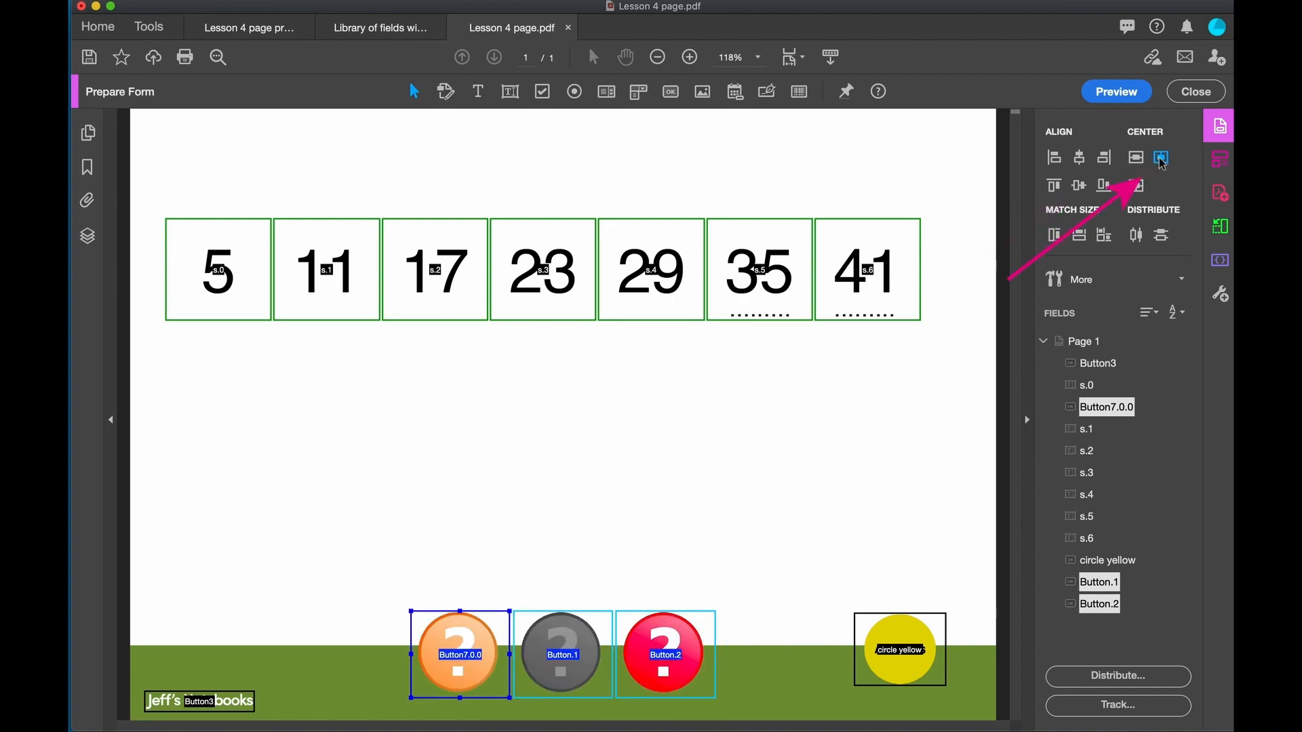
pyautogui.press('Escape')
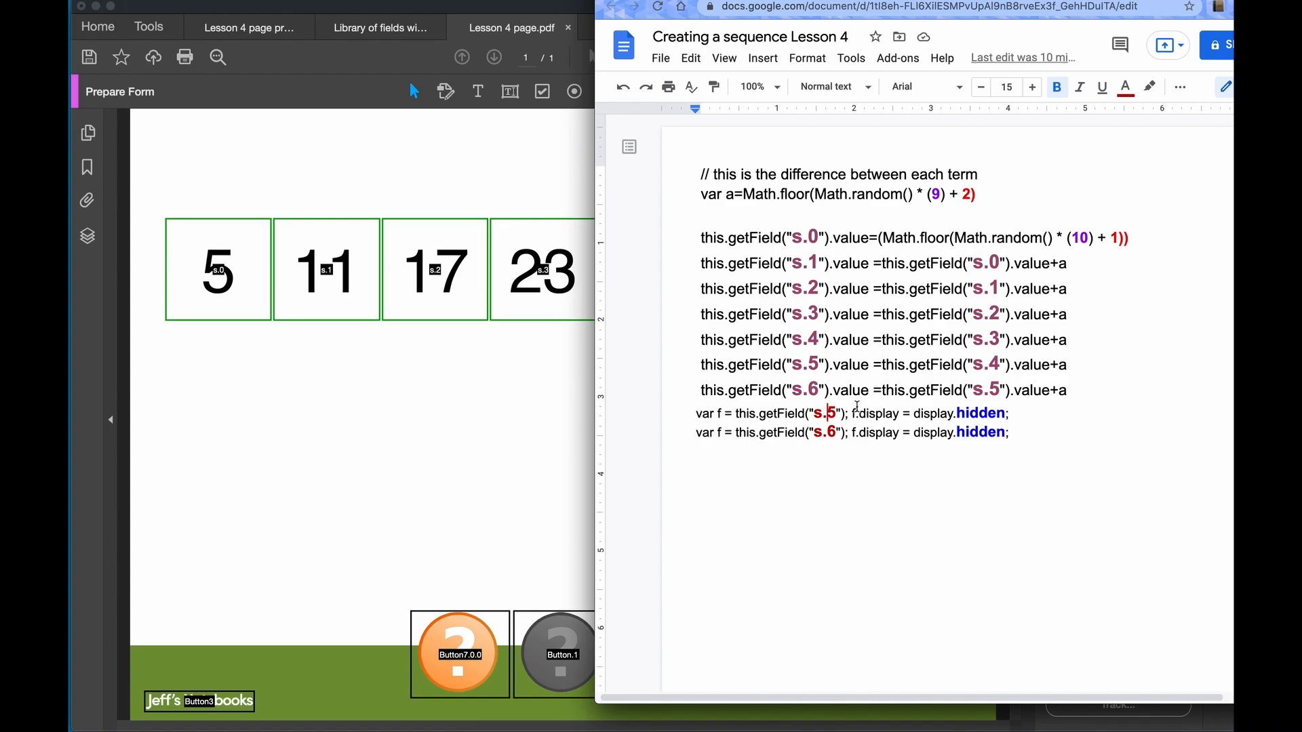
# Step: Edit the hide-field lines in the Creating a sequence Lesson 4 script to hide s.2, s.4 and s.6, and copy the whole script
pyautogui.click(828, 412)
pyautogui.press('Delete')
pyautogui.write('2')
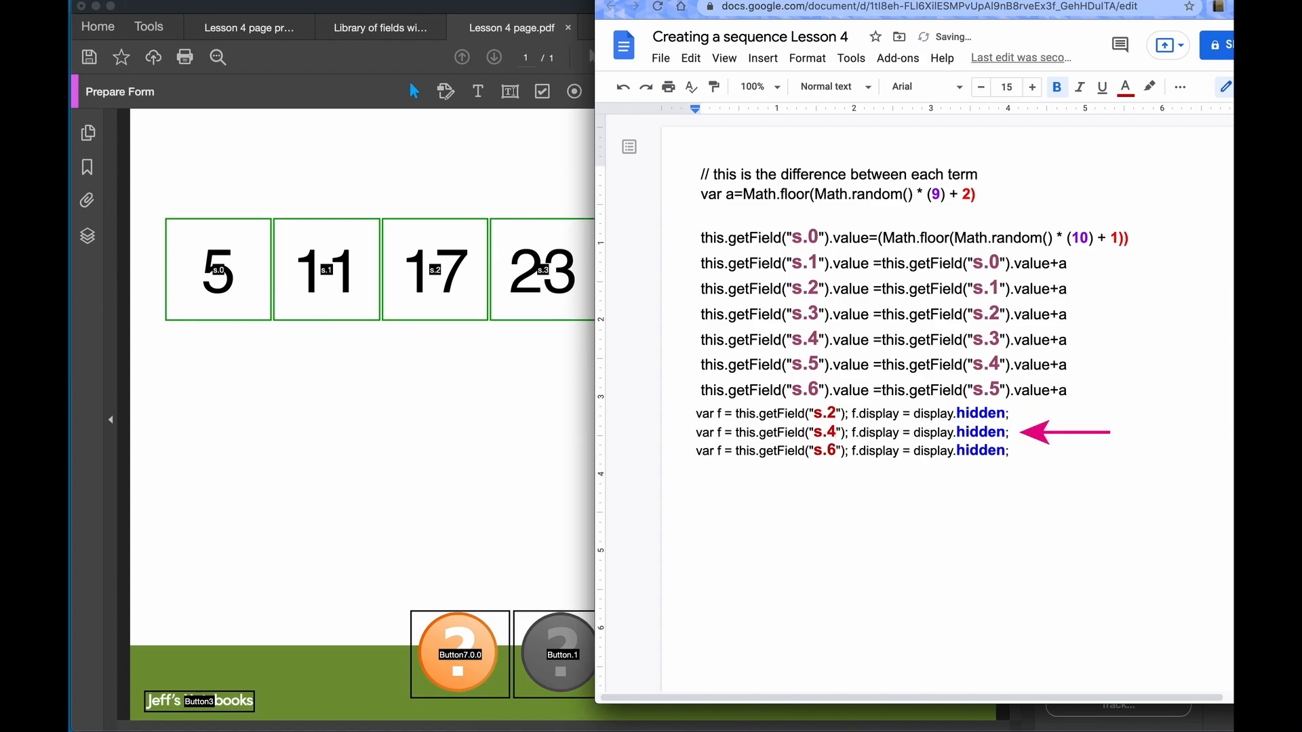
pyautogui.moveTo(1010, 450); pyautogui.dragTo(701, 174)
pyautogui.press('super+c')
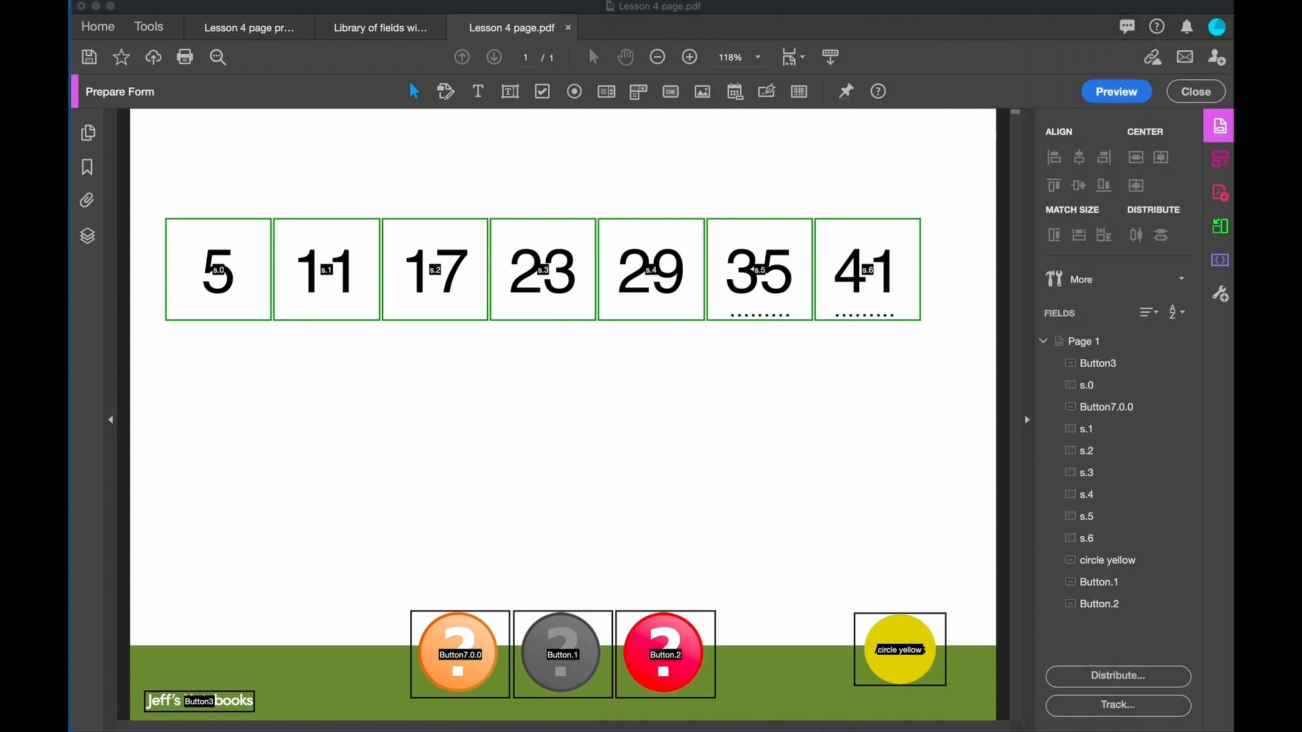
# Step: Paste the script hiding s.2, s.4 and s.6 as the grey question mark button's JavaScript and save the action
pyautogui.click(562, 654)
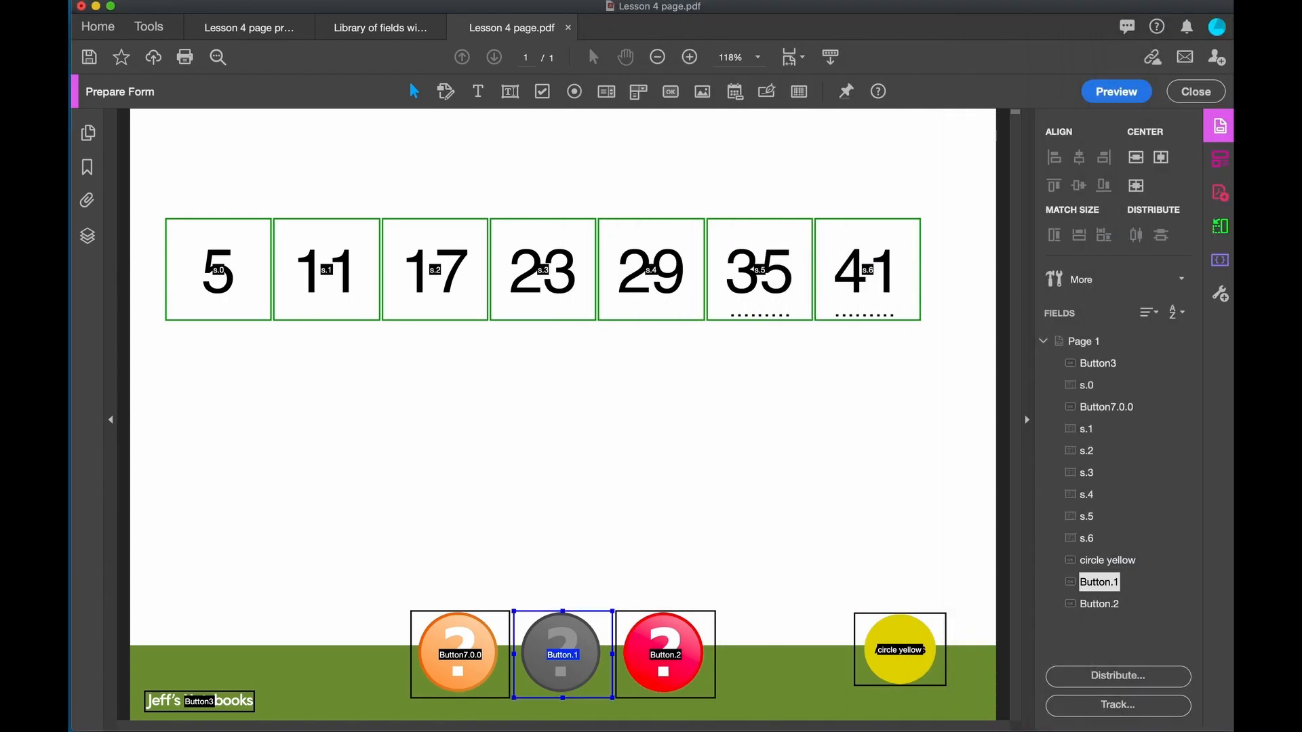
pyautogui.doubleClick(552, 644)
pyautogui.click(548, 437)
pyautogui.click(608, 530)
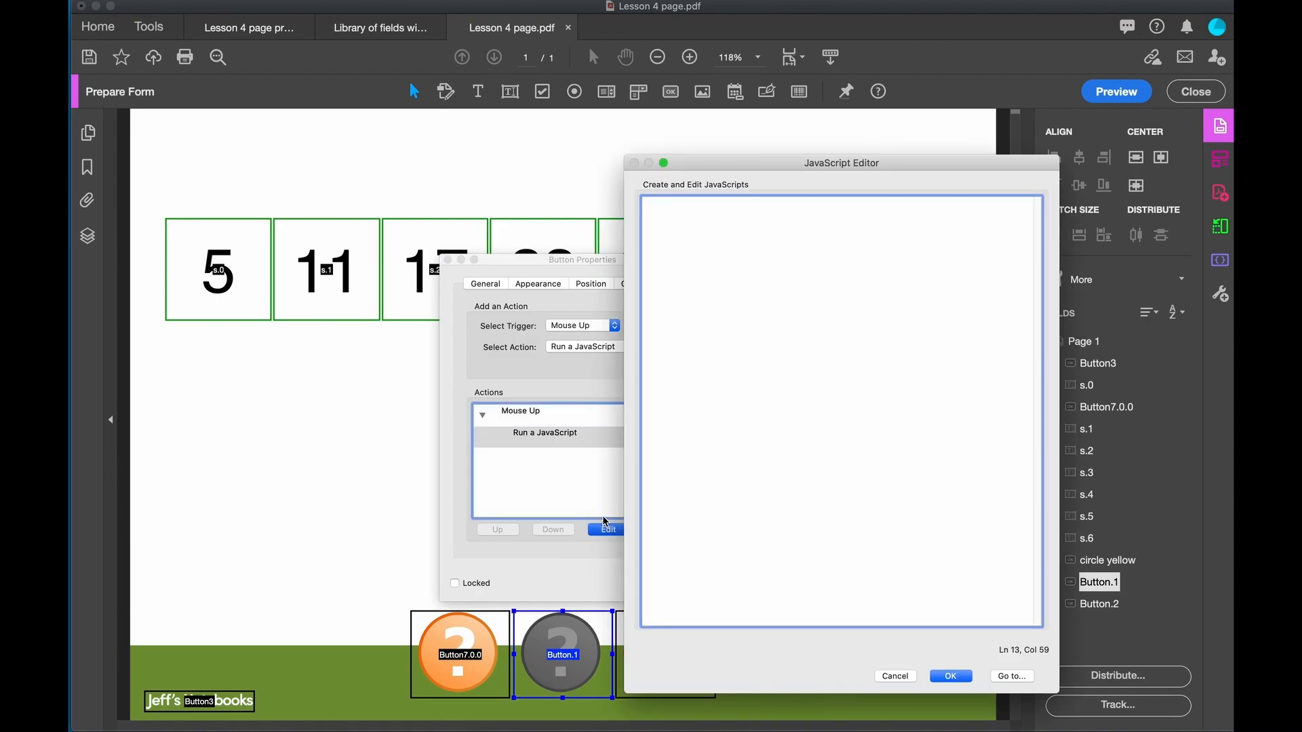
pyautogui.press('super+v')
pyautogui.click(949, 677)
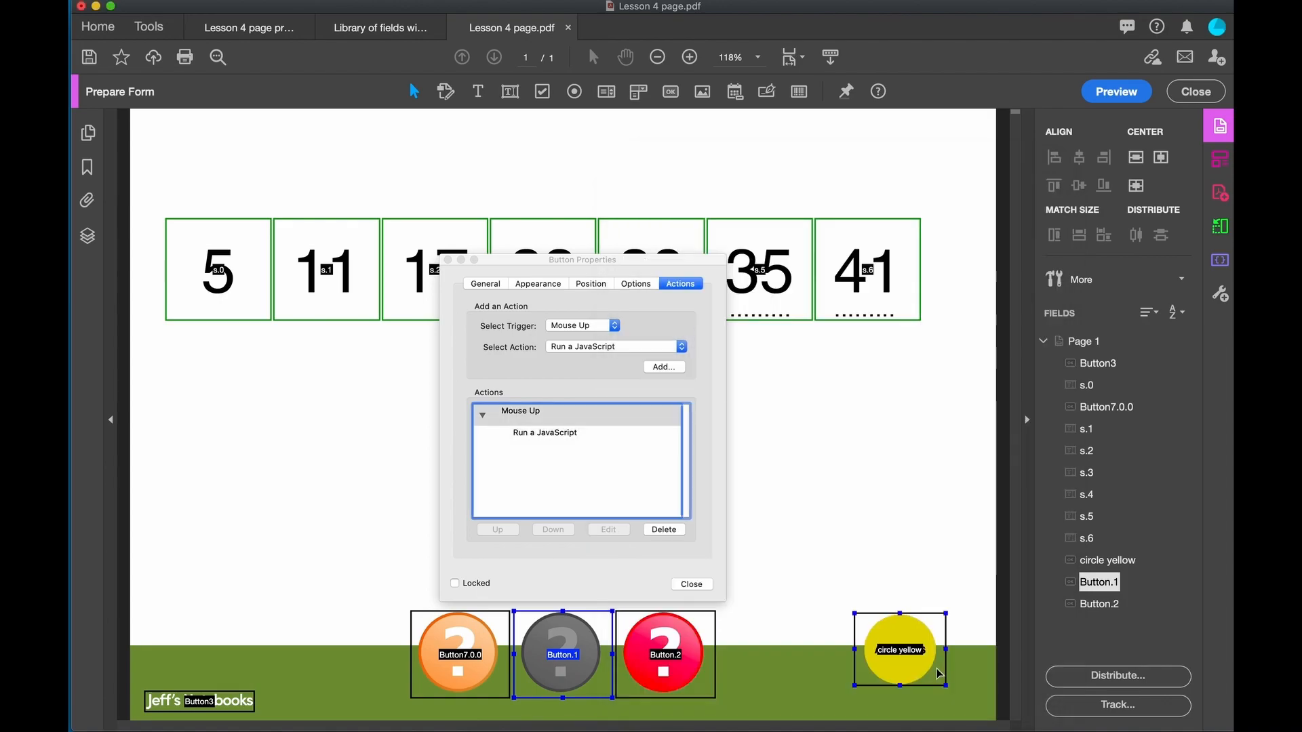
pyautogui.click(691, 590)
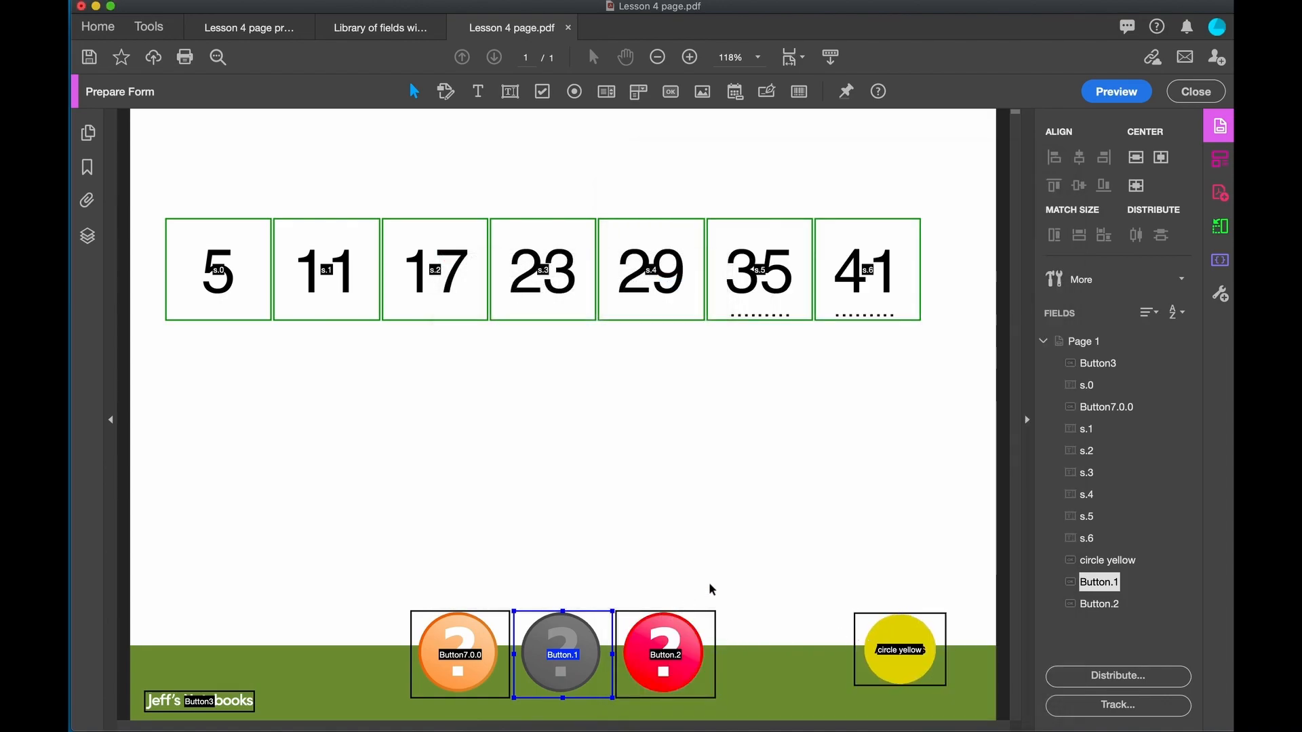
# Step: Preview the form and generate a sequence with the grey question mark button to test its hidden terms
pyautogui.click(1125, 97)
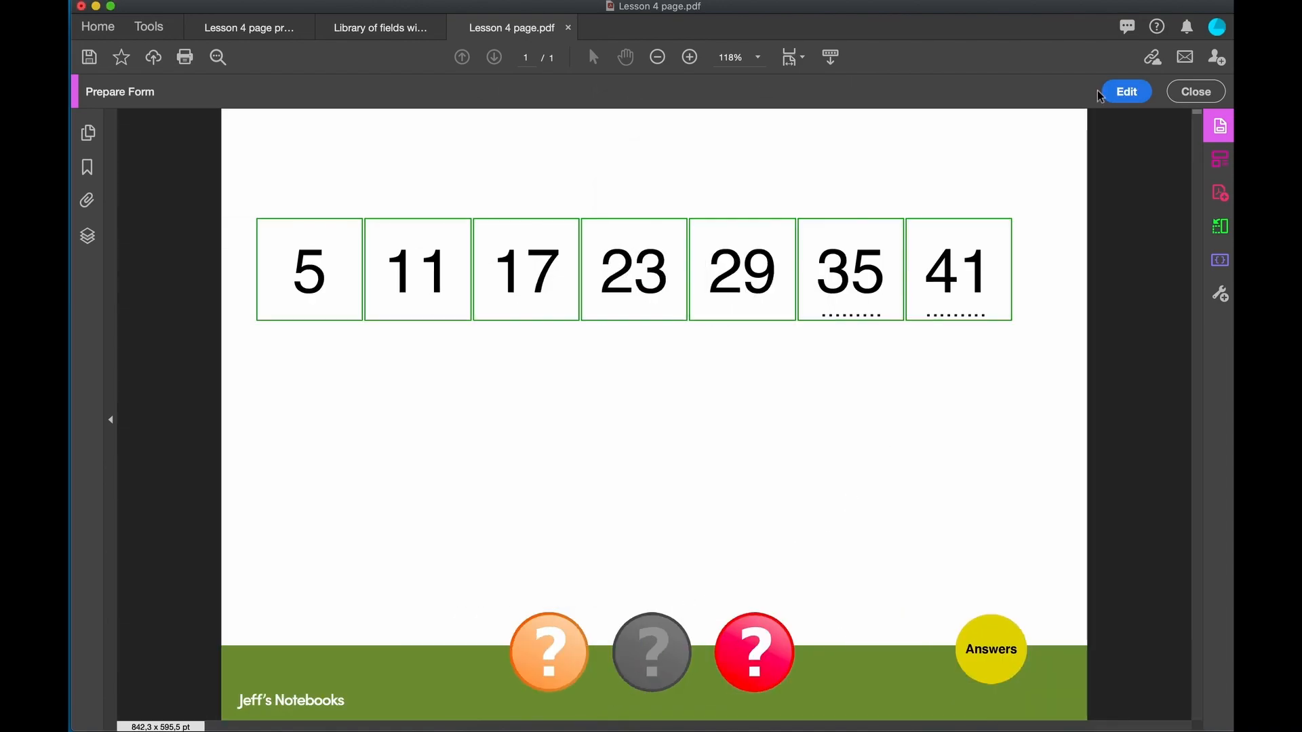
pyautogui.click(655, 658)
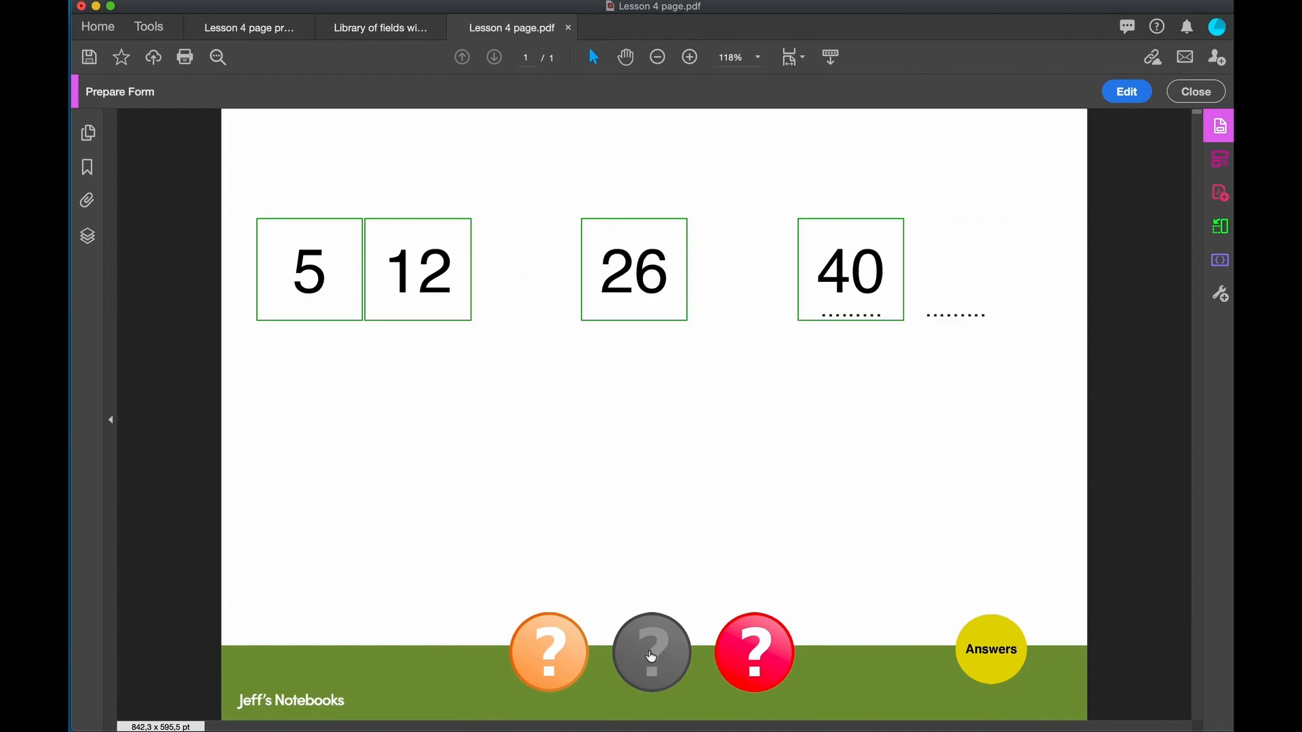
pyautogui.click(822, 316)
# Step: Copy the pair of dotted answer lines on the page and place the copy under the fourth and fifth sequence boxes
pyautogui.click(1221, 168)
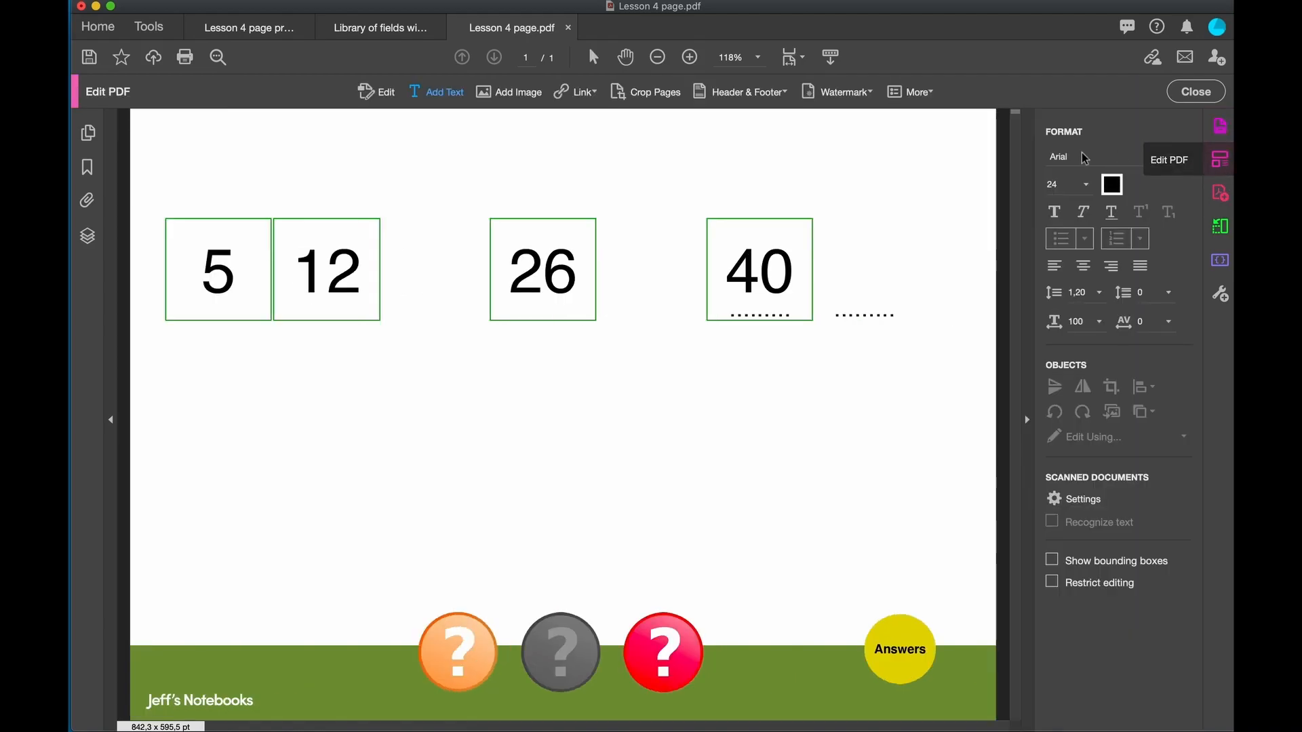
pyautogui.click(387, 95)
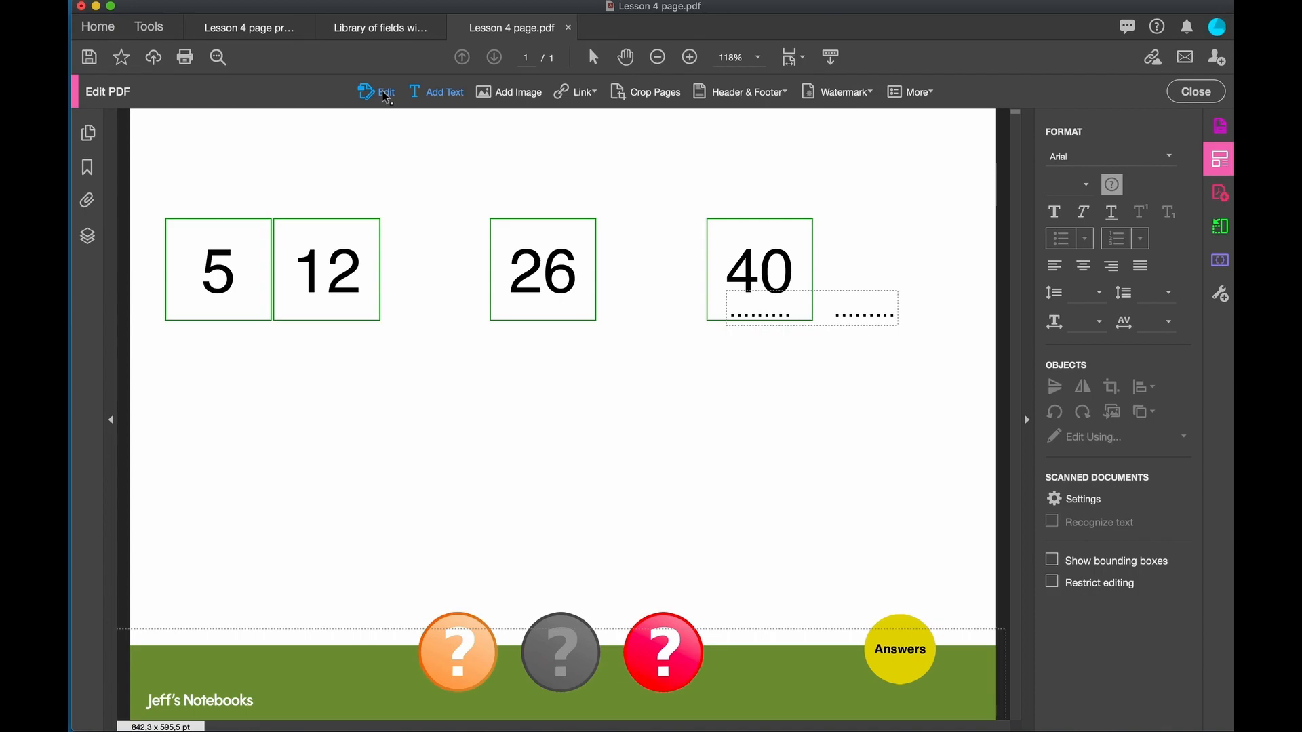
pyautogui.click(885, 290)
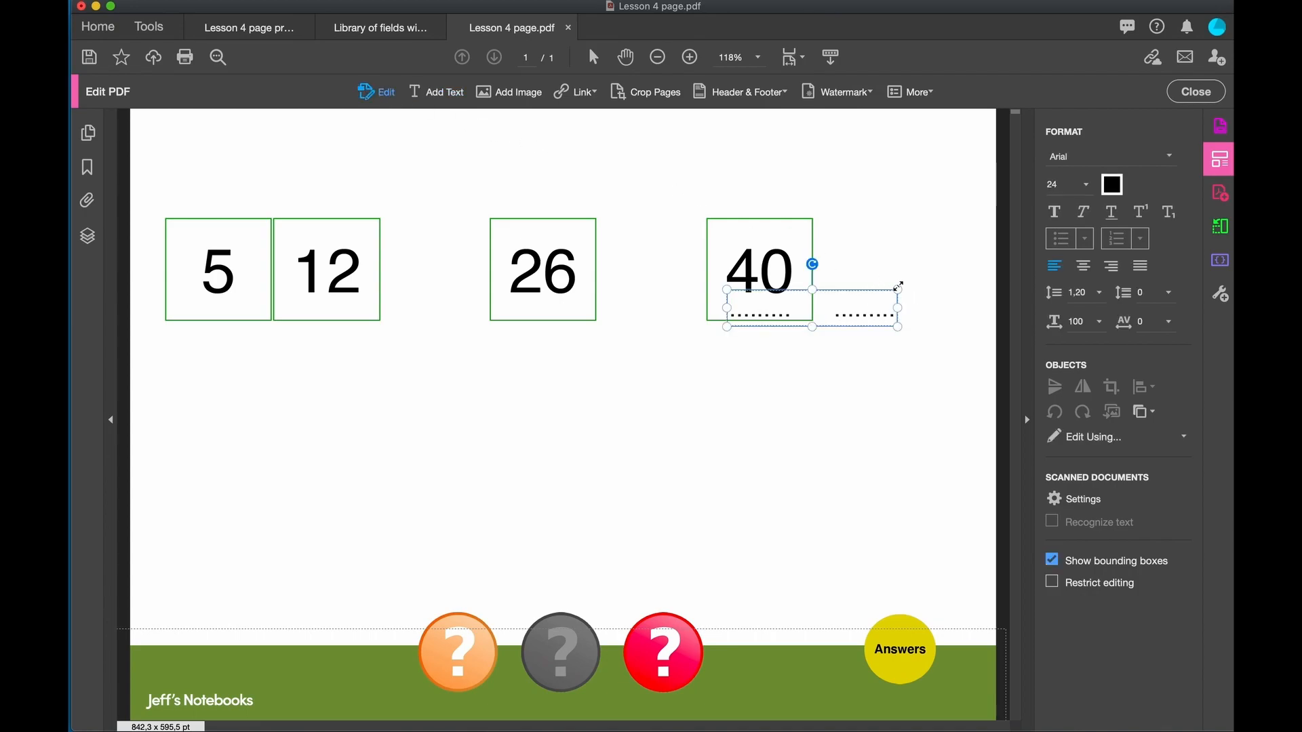
pyautogui.hotkey('shift', 'Left')
pyautogui.hotkey('shift', 'Left')
pyautogui.hotkey('shift', 'Left')
pyautogui.hotkey('shift', 'Left')
pyautogui.hotkey('shift', 'Left')
pyautogui.hotkey('shift', 'Left')
pyautogui.hotkey('shift', 'Left')
pyautogui.hotkey('shift', 'Left')
pyautogui.hotkey('shift', 'Left')
pyautogui.hotkey('shift', 'Left')
pyautogui.hotkey('shift', 'Left')
pyautogui.hotkey('shift', 'Left')
pyautogui.hotkey('shift', 'Left')
pyautogui.hotkey('shift', 'Left')
pyautogui.hotkey('shift', 'Left')
pyautogui.hotkey('shift', 'Left')
pyautogui.hotkey('shift', 'Left')
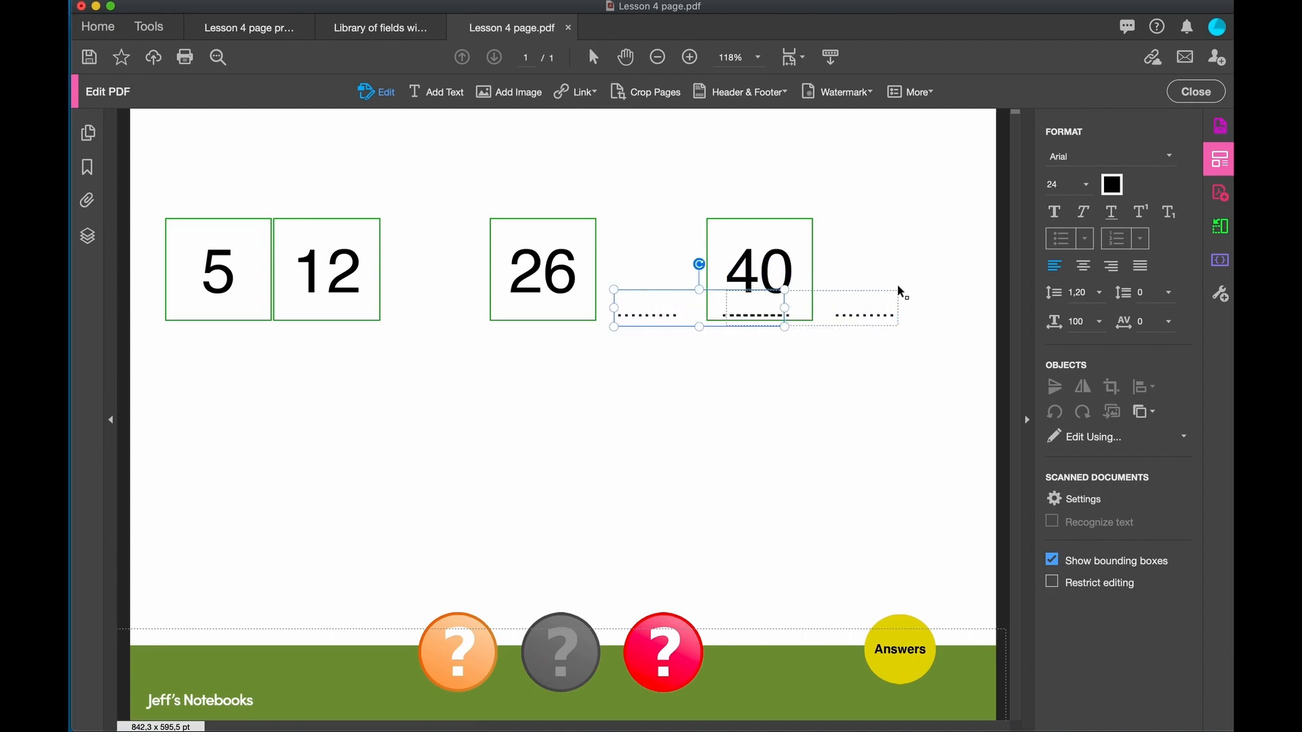
pyautogui.hotkey('shift', 'Left')
pyautogui.hotkey('shift', 'Left')
pyautogui.hotkey('shift', 'Left')
pyautogui.hotkey('shift', 'Left')
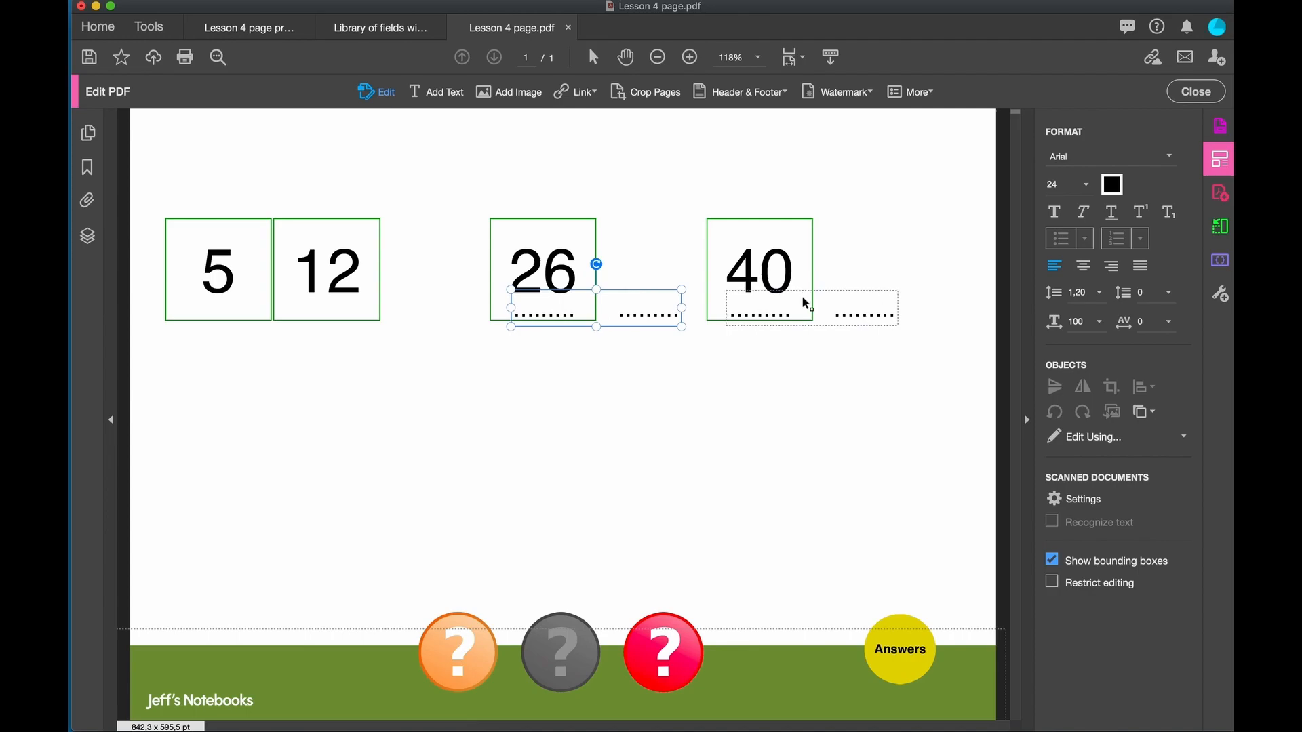
# Step: Place another copy of the dotted line pair under the second and third sequence boxes, level with the existing lines
pyautogui.hotkey('shift', 'Left')
pyautogui.hotkey('shift', 'Left')
pyautogui.hotkey('shift', 'Left')
pyautogui.hotkey('shift', 'Left')
pyautogui.hotkey('shift', 'Left')
pyautogui.hotkey('shift', 'Left')
pyautogui.hotkey('shift', 'Left')
pyautogui.hotkey('shift', 'Left')
pyautogui.hotkey('shift', 'Left')
pyautogui.hotkey('shift', 'Left')
pyautogui.hotkey('shift', 'Left')
pyautogui.hotkey('shift', 'Left')
pyautogui.hotkey('shift', 'Left')
pyautogui.hotkey('shift', 'Left')
pyautogui.hotkey('shift', 'Left')
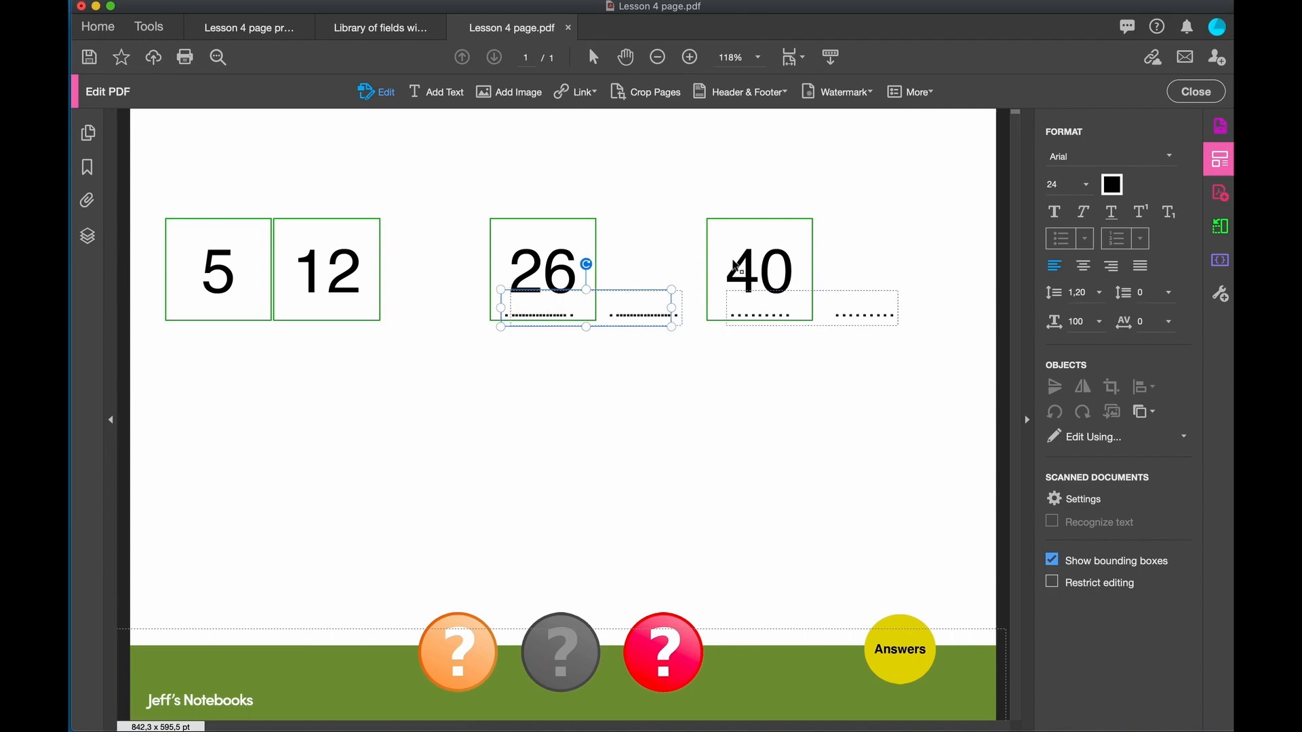
pyautogui.hotkey('shift', 'Left')
pyautogui.hotkey('shift', 'Left')
pyautogui.hotkey('shift', 'Left')
pyautogui.hotkey('shift', 'Left')
pyautogui.hotkey('shift', 'Left')
pyautogui.hotkey('shift', 'Left')
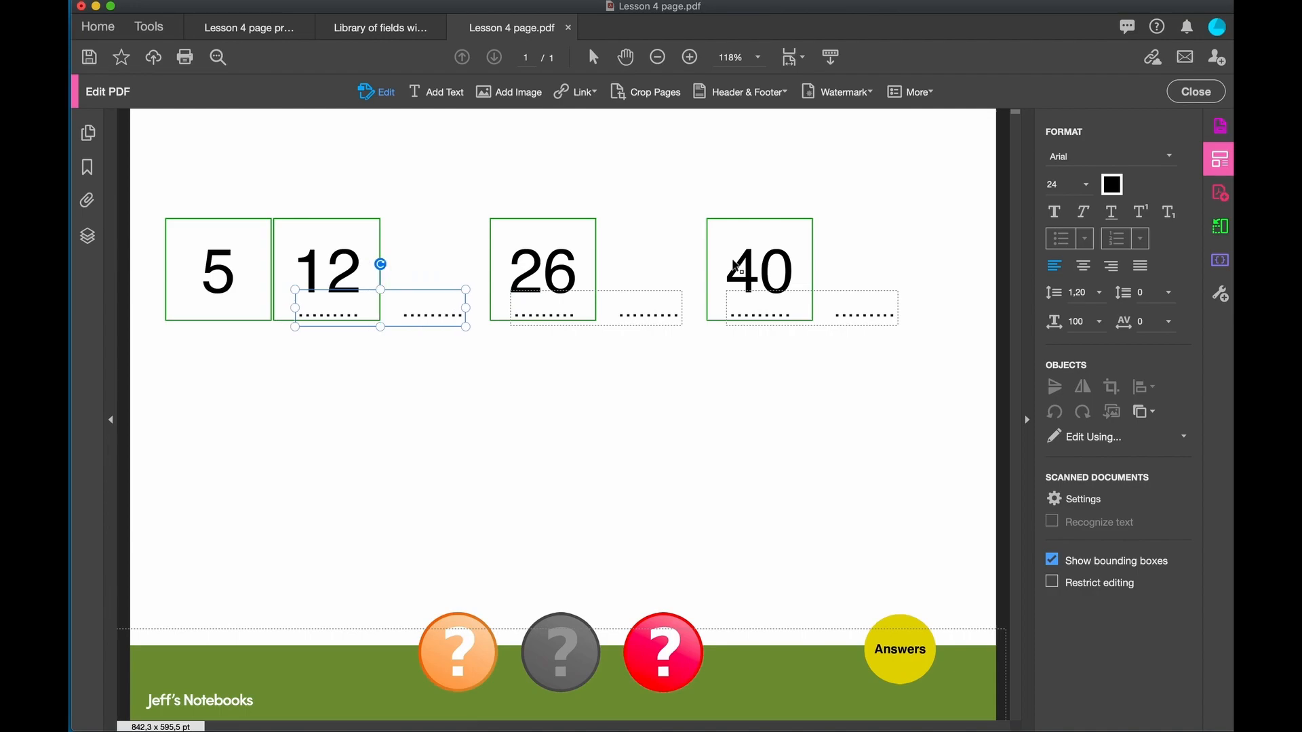
# Step: Place one more dotted line pair so its first line sits under the first box, and delete its surplus second line
pyautogui.hotkey('shift', 'Left')
pyautogui.hotkey('shift', 'Left')
pyautogui.hotkey('shift', 'Left')
pyautogui.hotkey('shift', 'Left')
pyautogui.hotkey('shift', 'Left')
pyautogui.hotkey('shift', 'Left')
pyautogui.hotkey('shift', 'Left')
pyautogui.hotkey('shift', 'Left')
pyautogui.hotkey('shift', 'Left')
pyautogui.hotkey('shift', 'Left')
pyautogui.hotkey('shift', 'Left')
pyautogui.hotkey('shift', 'Left')
pyautogui.hotkey('shift', 'Right')
pyautogui.hotkey('shift', 'Right')
pyautogui.hotkey('shift', 'Left')
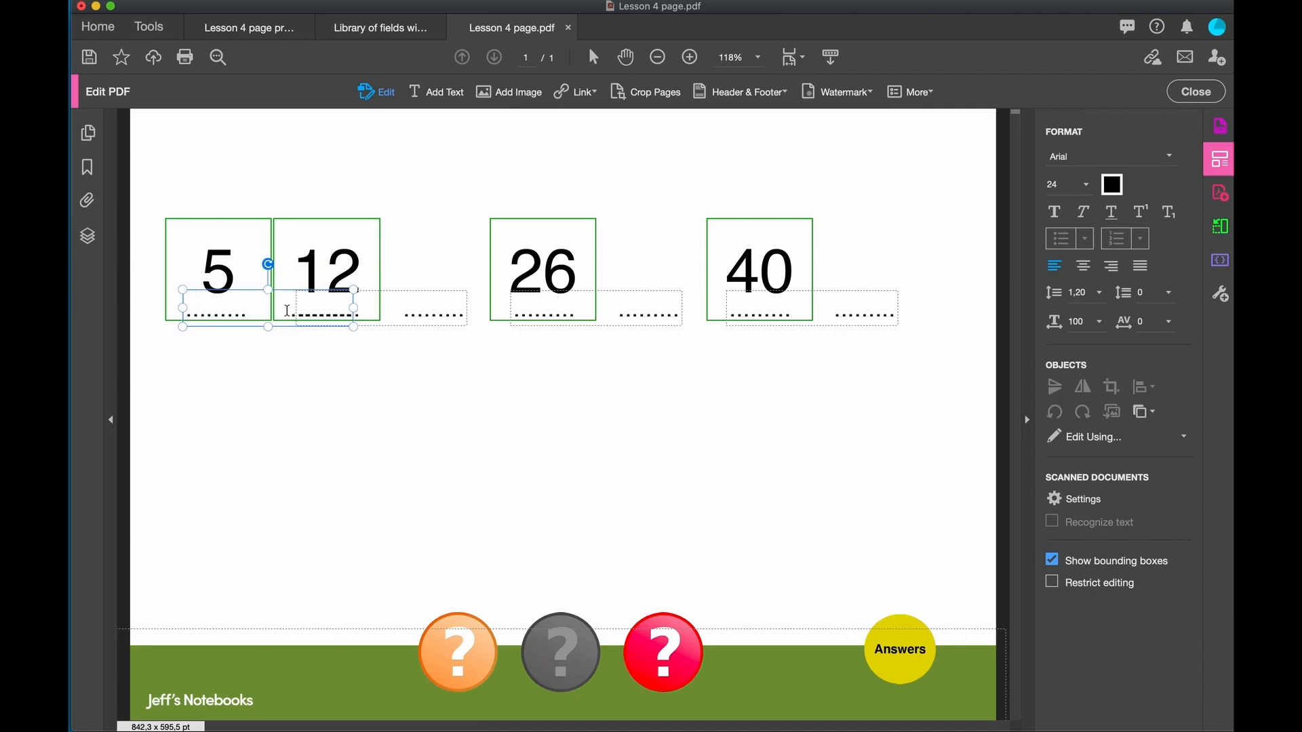
pyautogui.moveTo(289, 312); pyautogui.dragTo(355, 307)
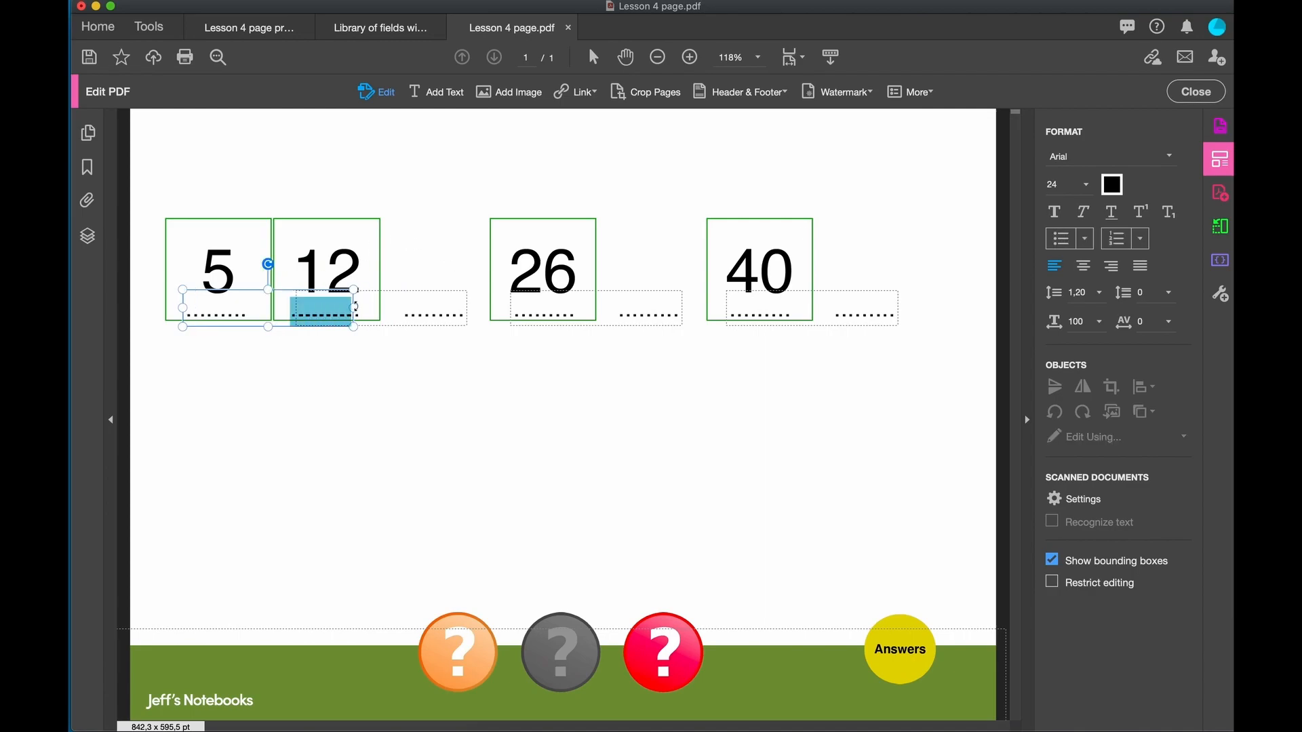
pyautogui.press('BackSpace')
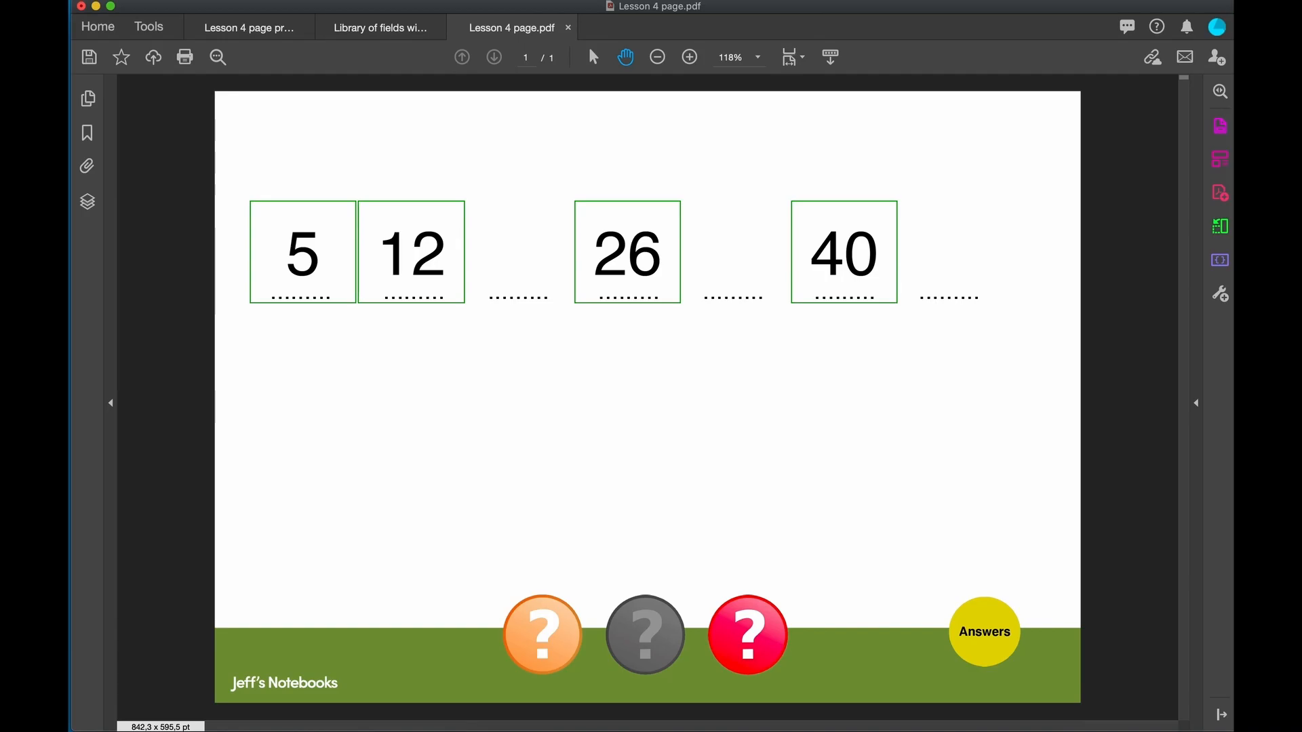
# Step: Give all seven sequence fields, s.0 to s.6, a white fill so they cover the dotted lines
pyautogui.click(1220, 125)
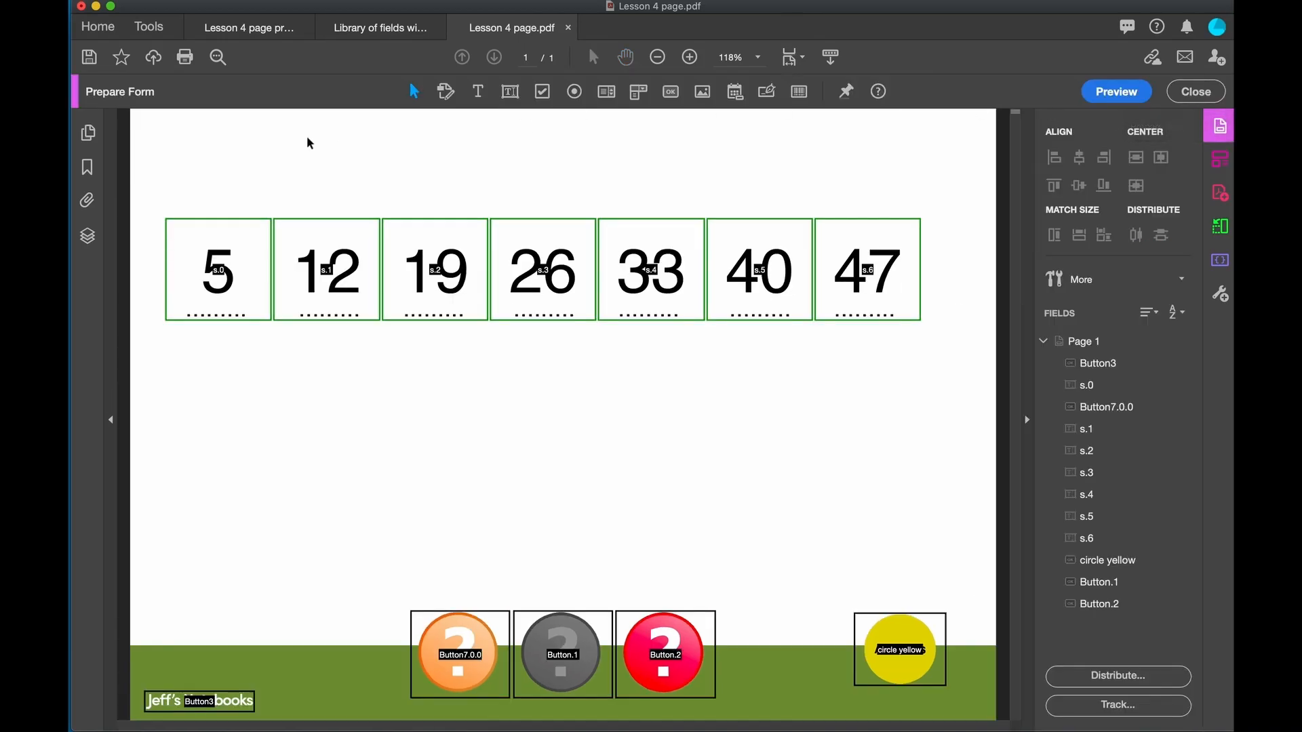
pyautogui.moveTo(191, 200); pyautogui.dragTo(875, 258)
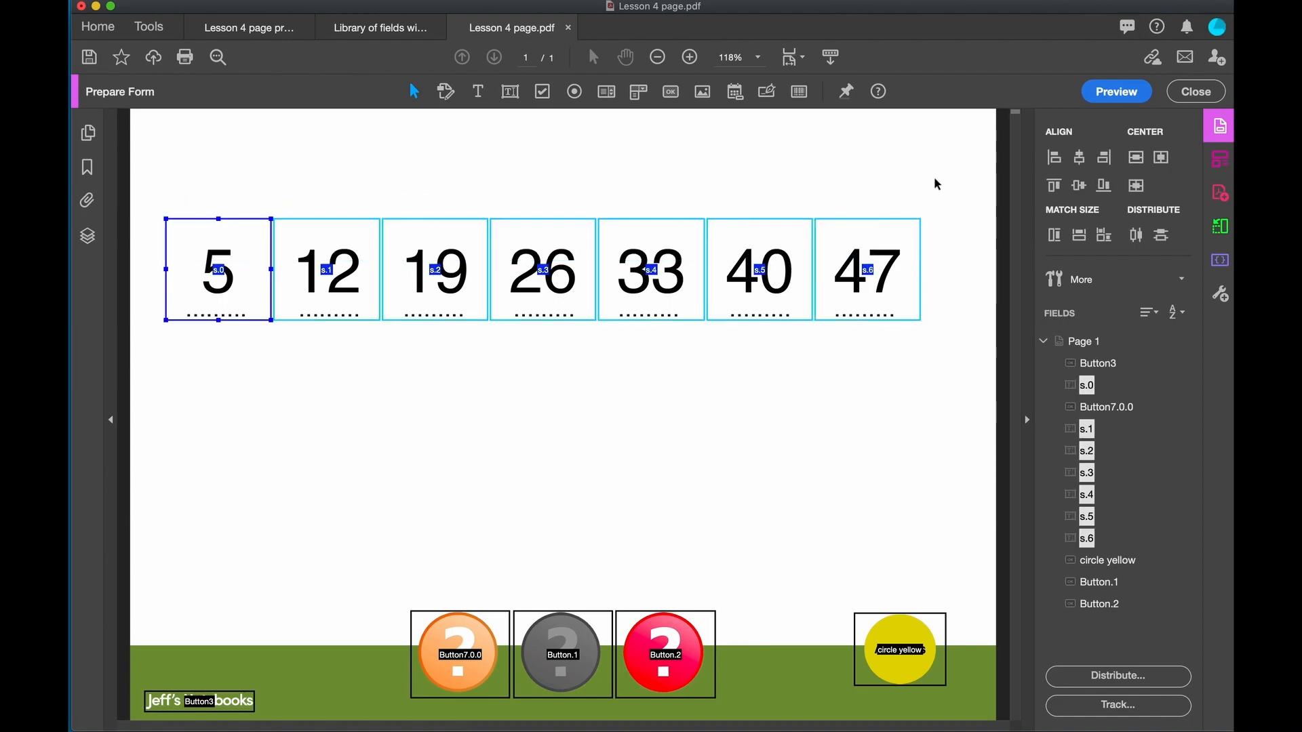
pyautogui.rightClick(852, 234)
pyautogui.click(879, 242)
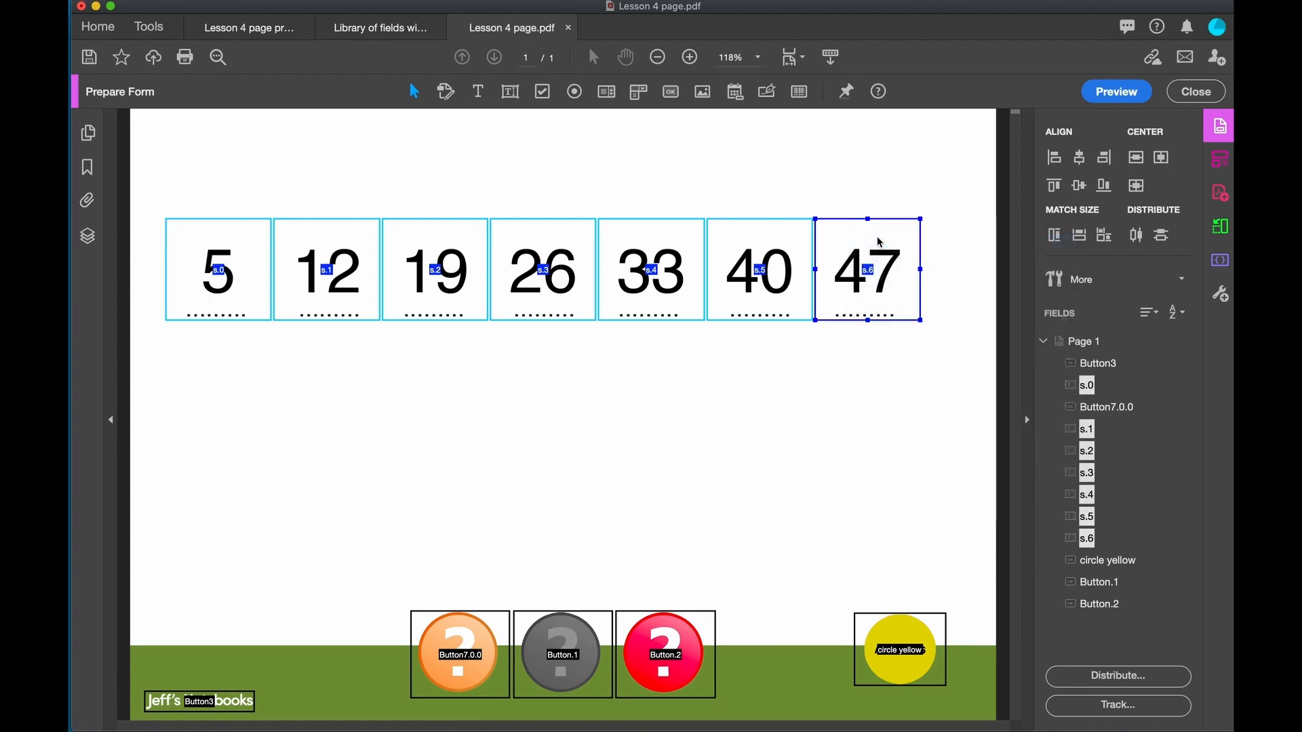
pyautogui.click(561, 283)
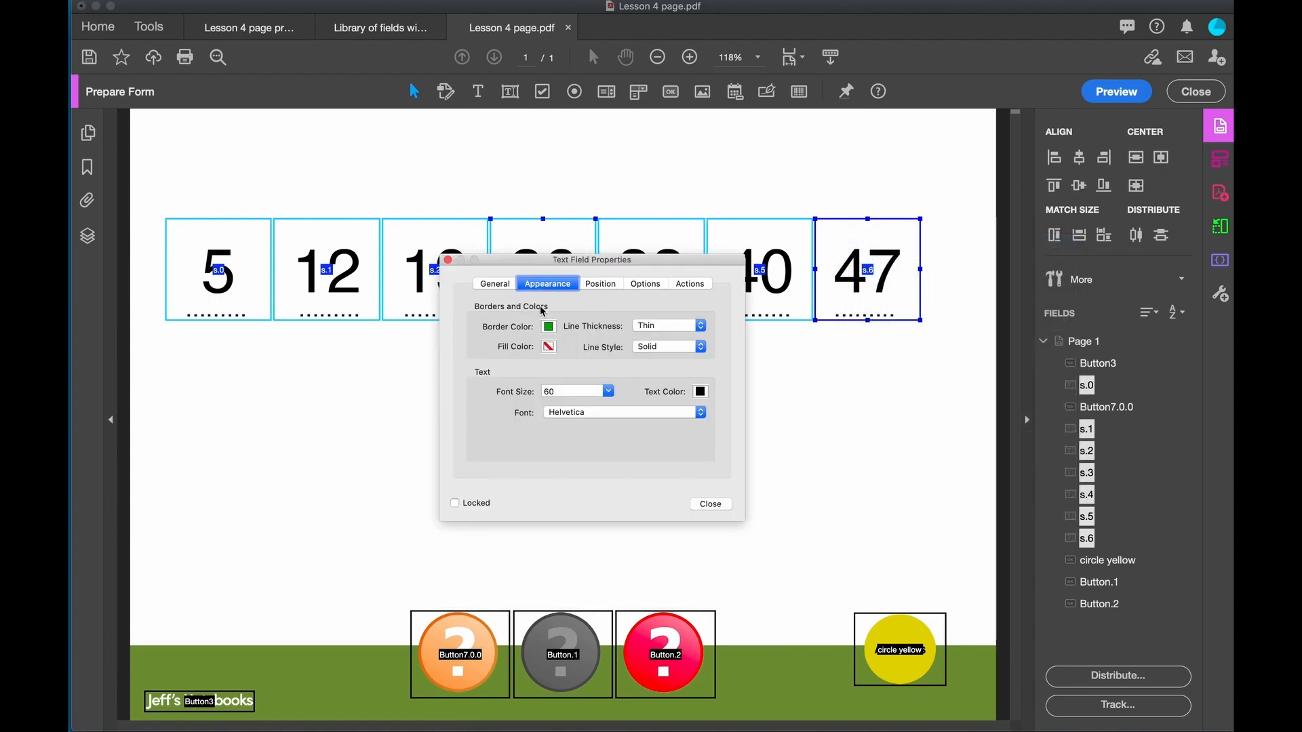
pyautogui.click(549, 347)
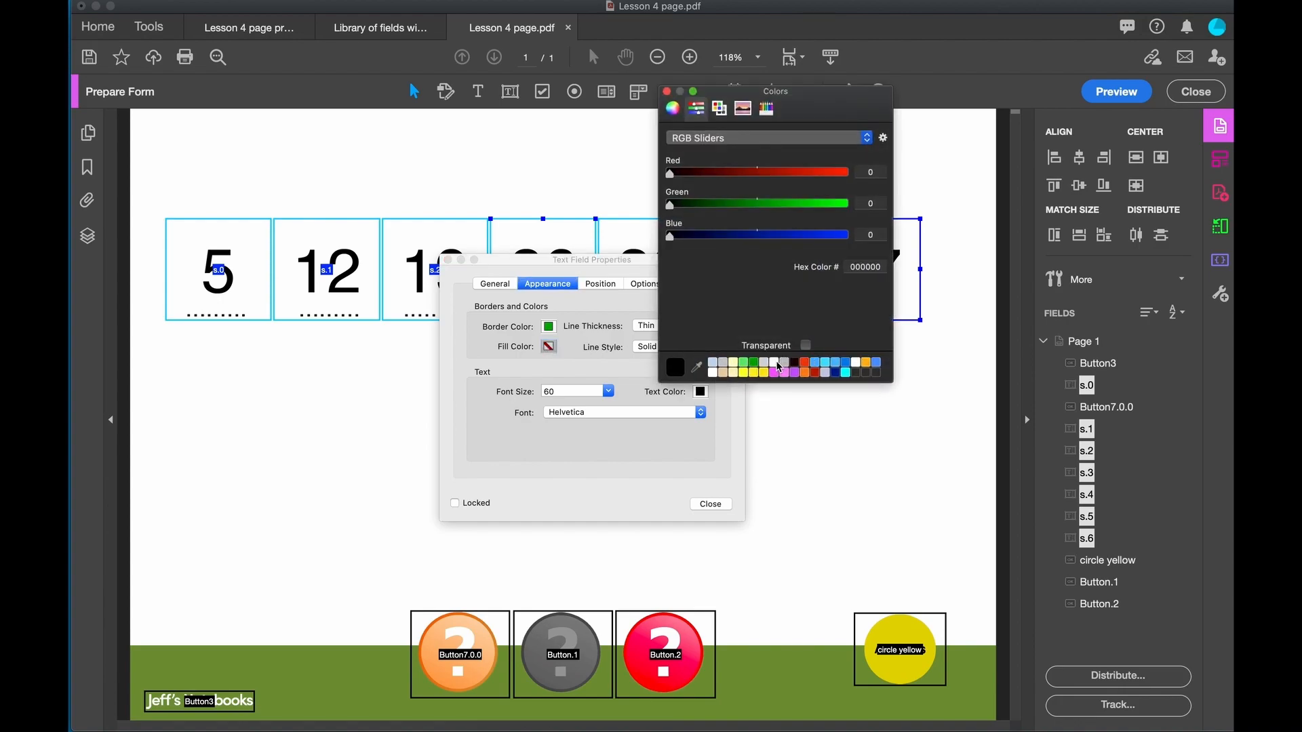
pyautogui.click(773, 362)
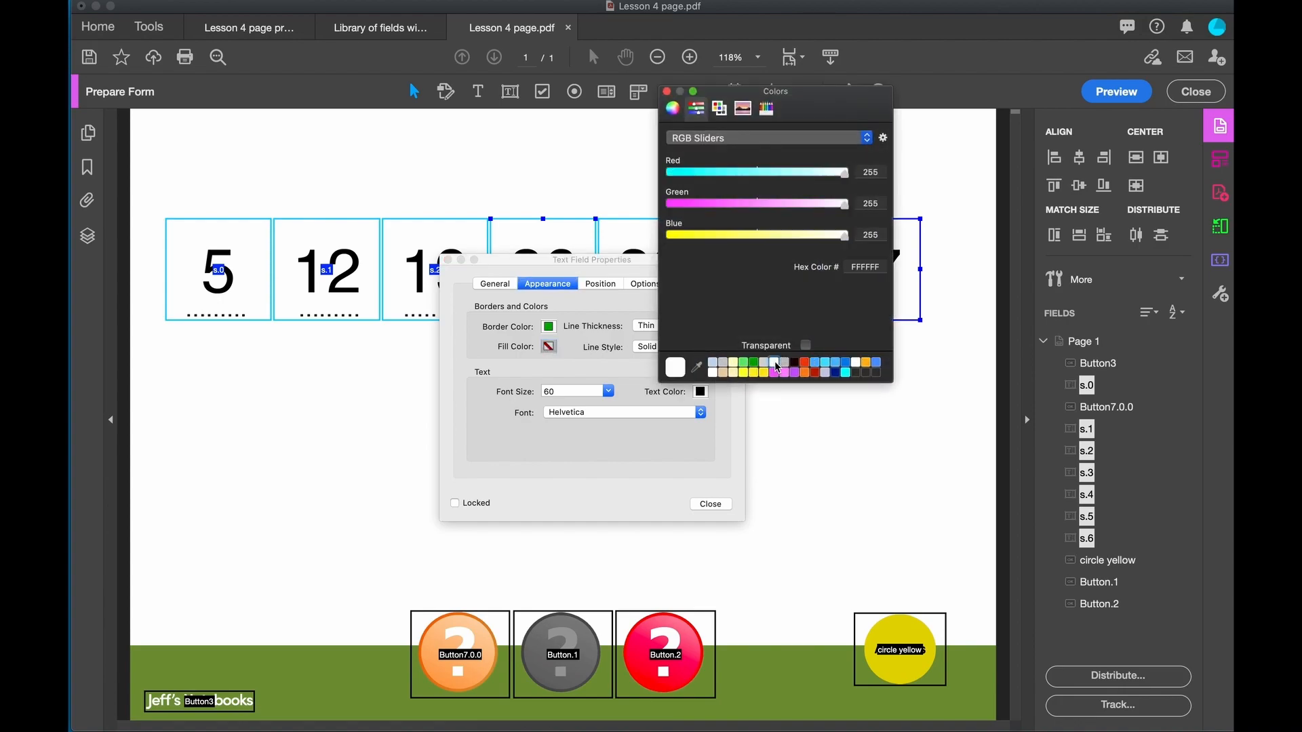
pyautogui.click(668, 91)
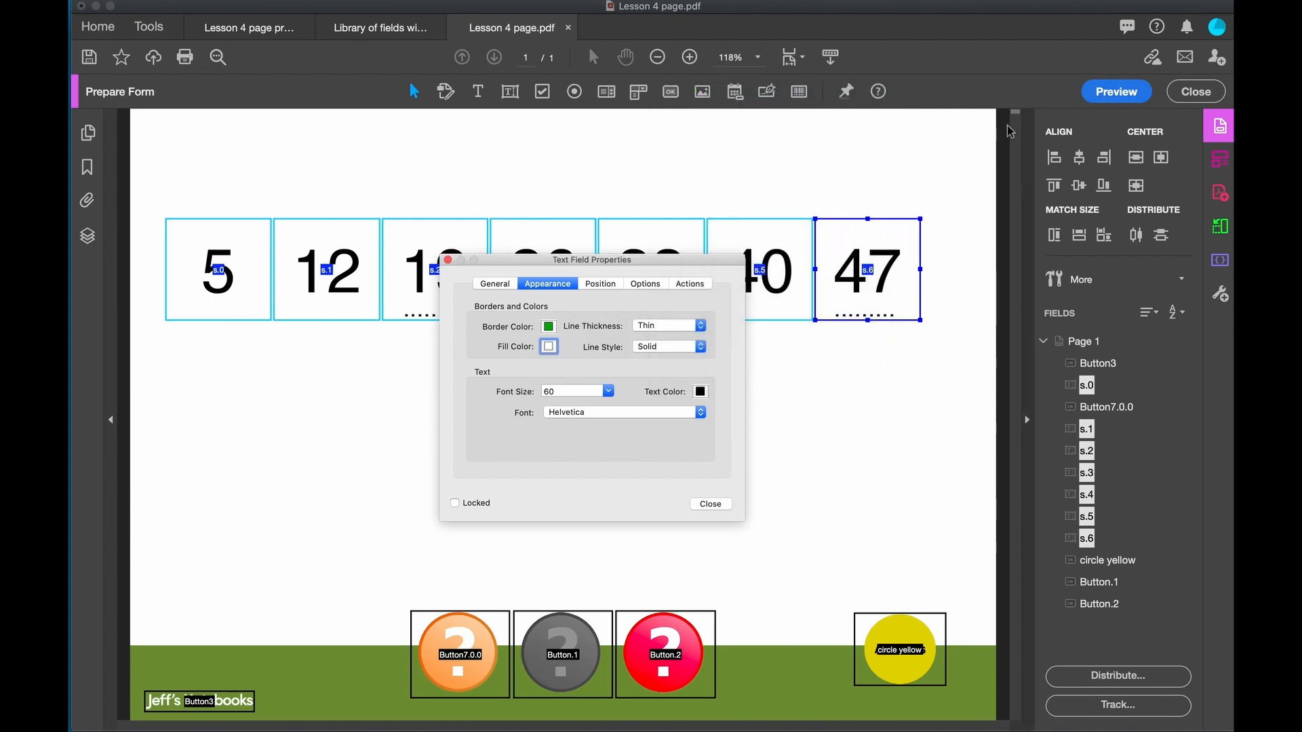
pyautogui.click(709, 504)
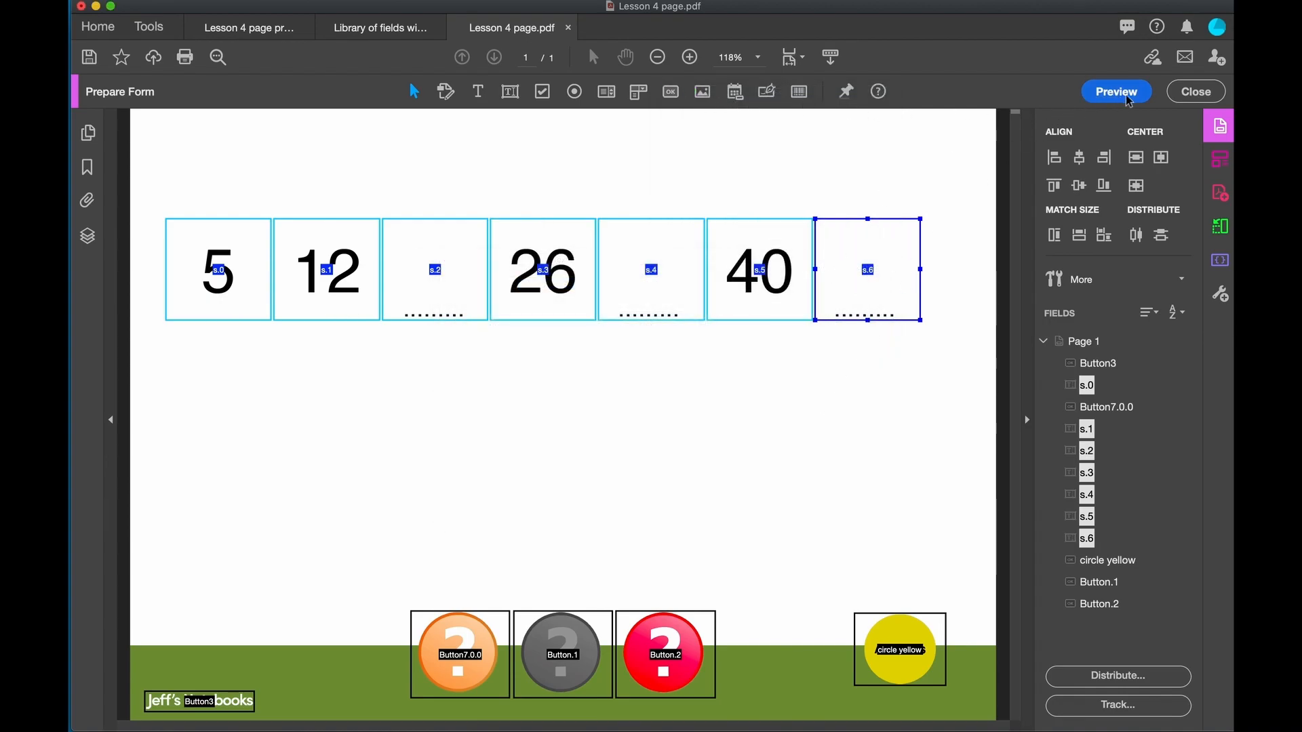
# Step: Preview the form and generate several sequences with the grey and orange question mark buttons to check the dotted lines
pyautogui.click(1092, 91)
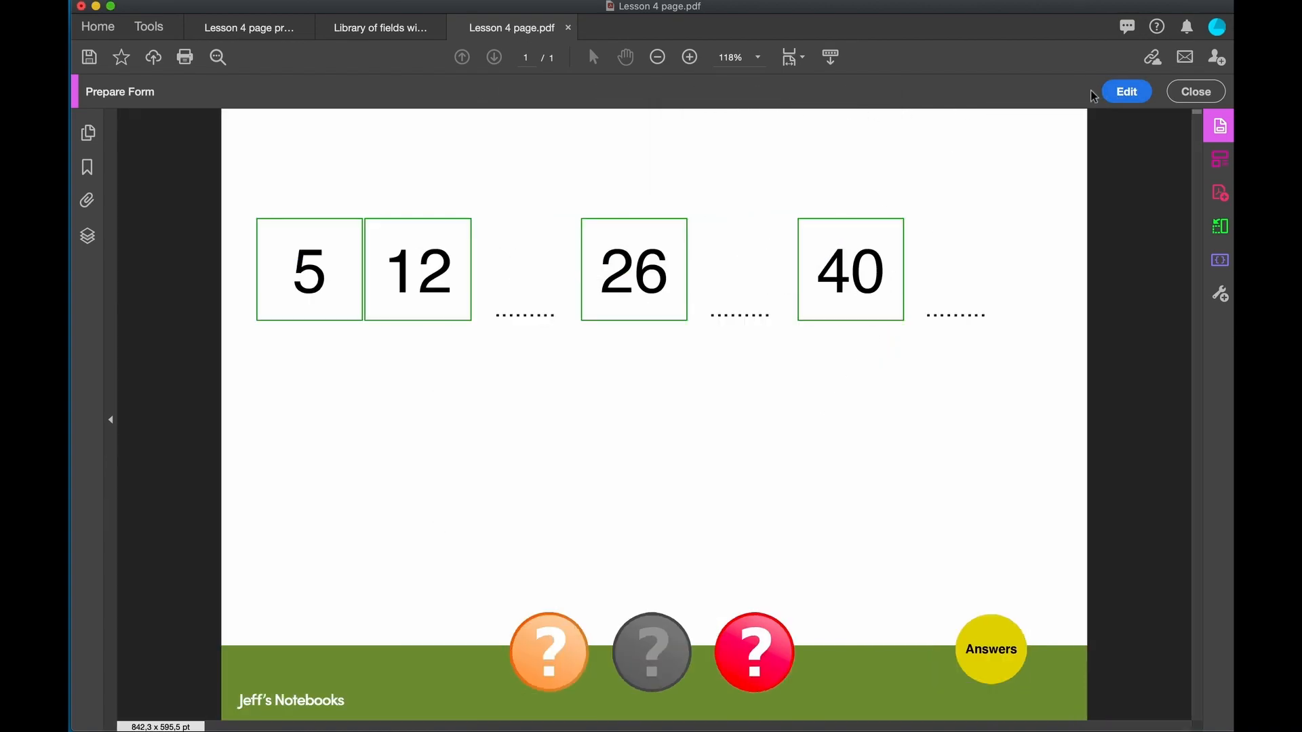
pyautogui.click(655, 654)
pyautogui.click(653, 656)
pyautogui.click(653, 656)
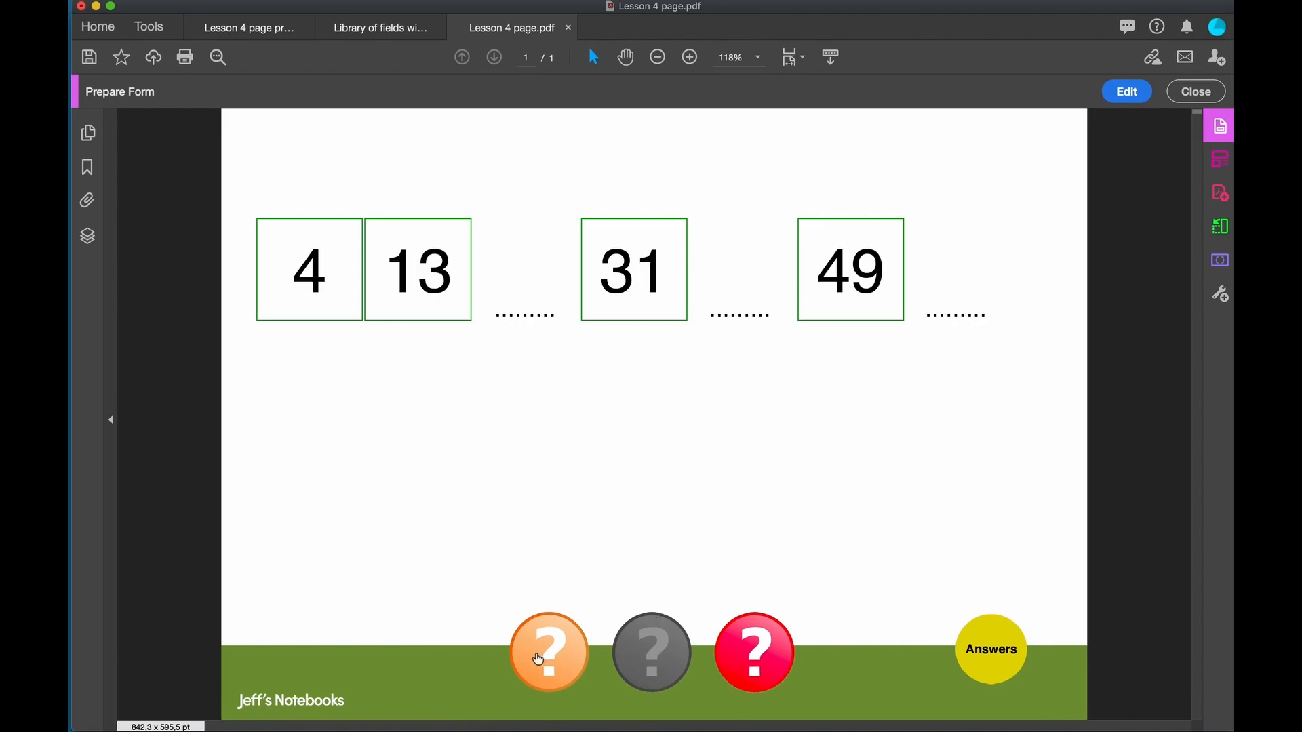
pyautogui.click(539, 660)
pyautogui.click(538, 659)
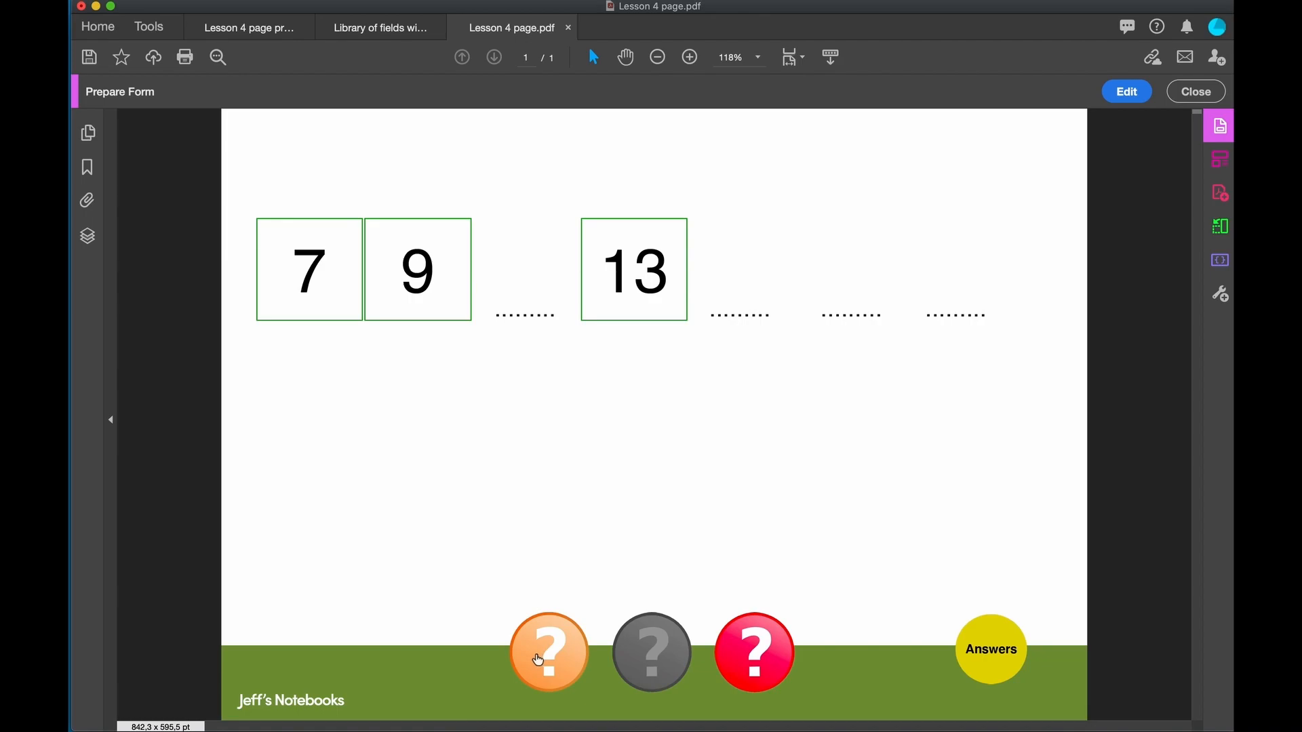
pyautogui.click(537, 660)
pyautogui.click(537, 660)
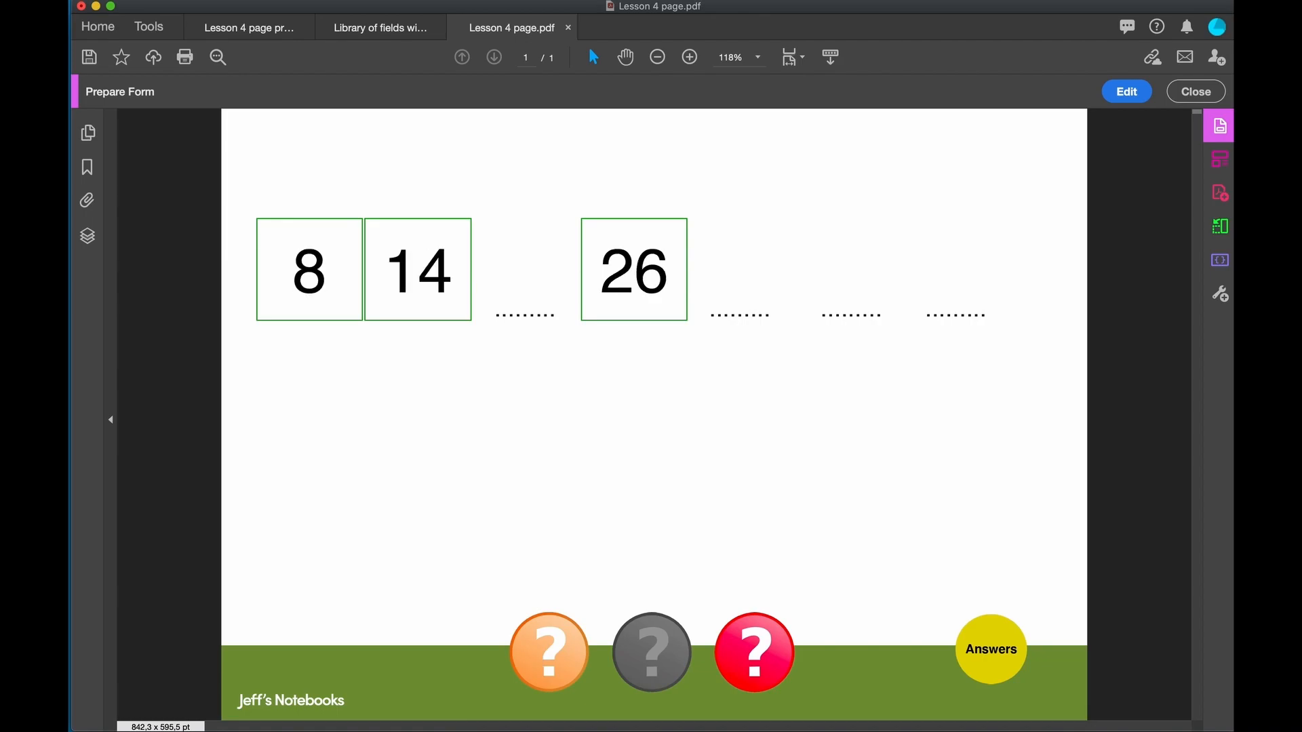
pyautogui.click(551, 652)
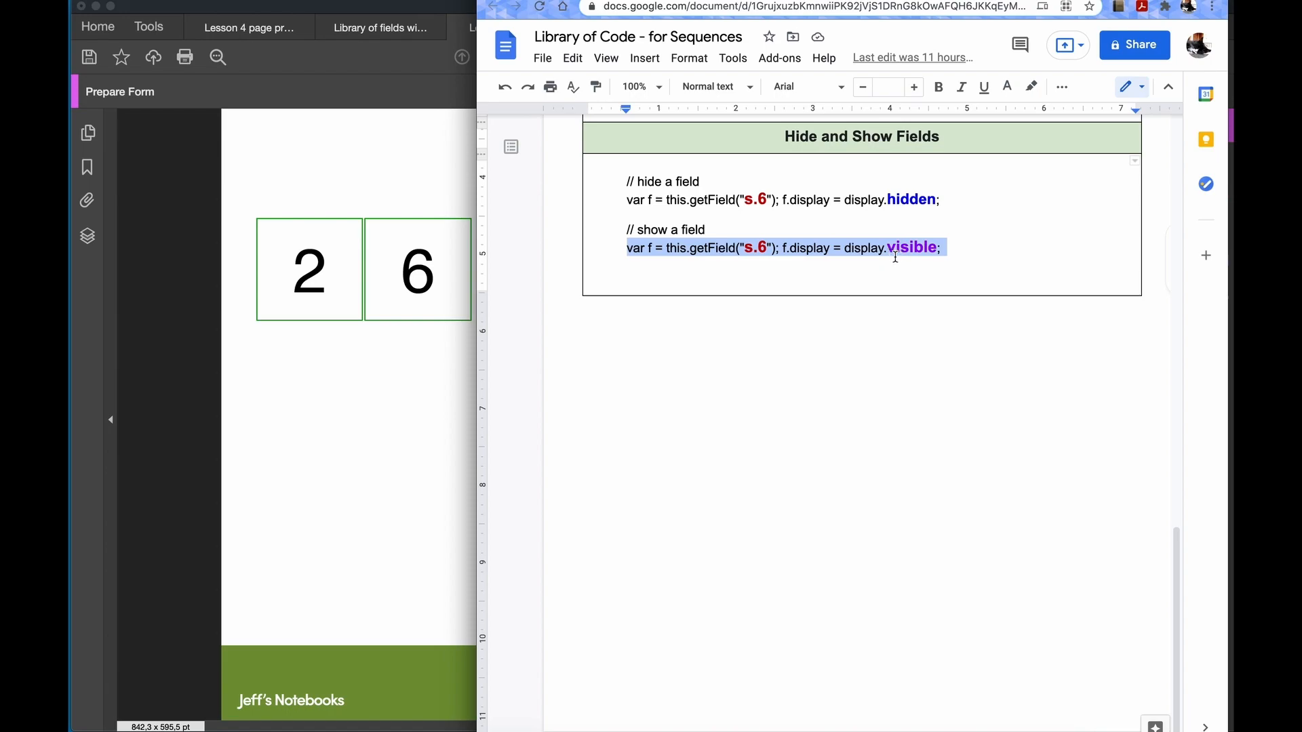
# Step: Copy the show-a-field line from the Library of Code document and paste it above the Creating a sequence Lesson 4 script
pyautogui.click(640, 249)
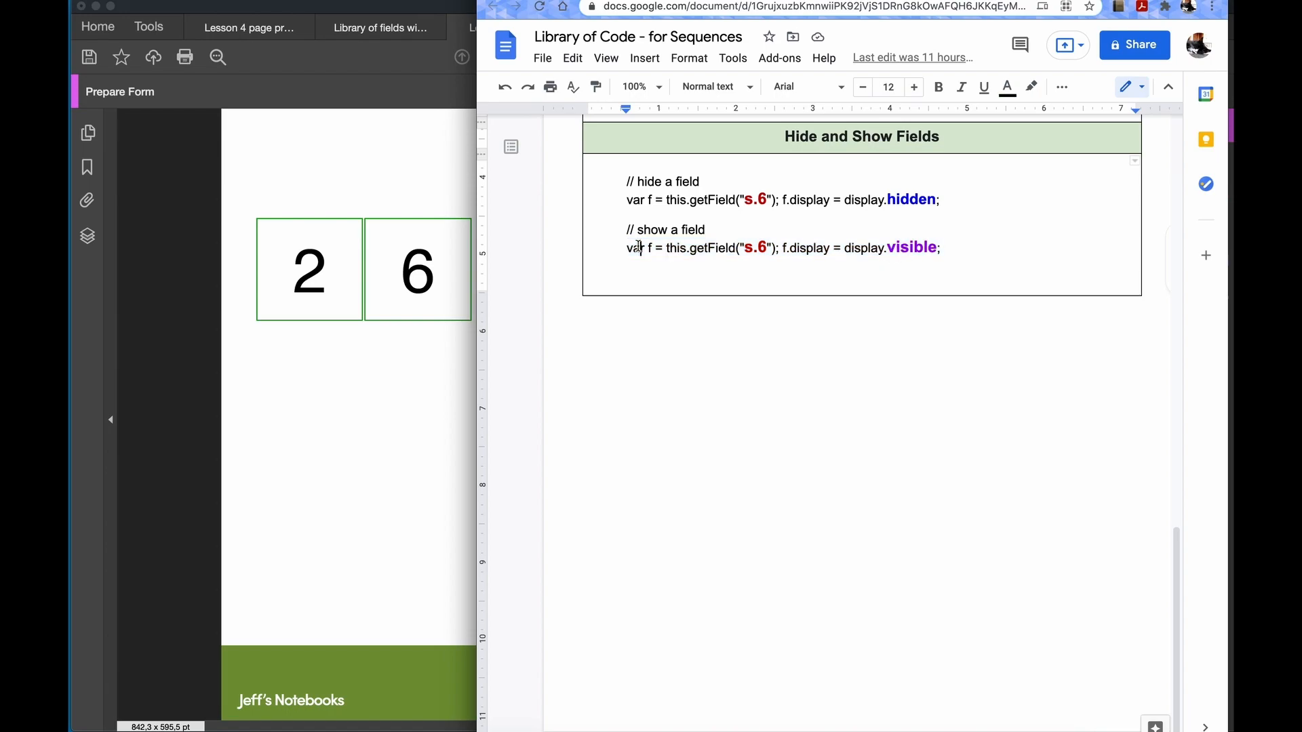
pyautogui.moveTo(620, 249); pyautogui.dragTo(944, 241)
pyautogui.press('super+c')
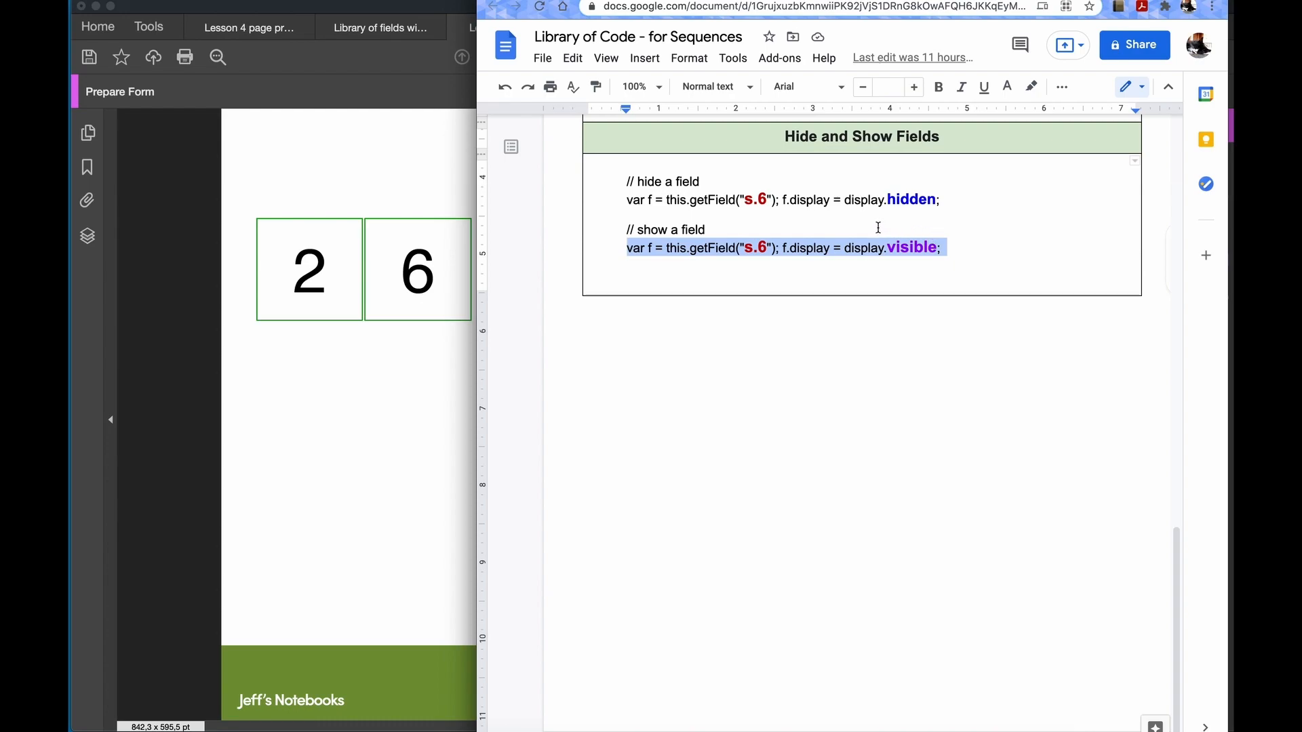
pyautogui.moveTo(1021, 1)
pyautogui.mouseDown()
pyautogui.moveTo(1301, 1)
pyautogui.moveTo(1021, 2)
pyautogui.mouseUp()
pyautogui.click(694, 167)
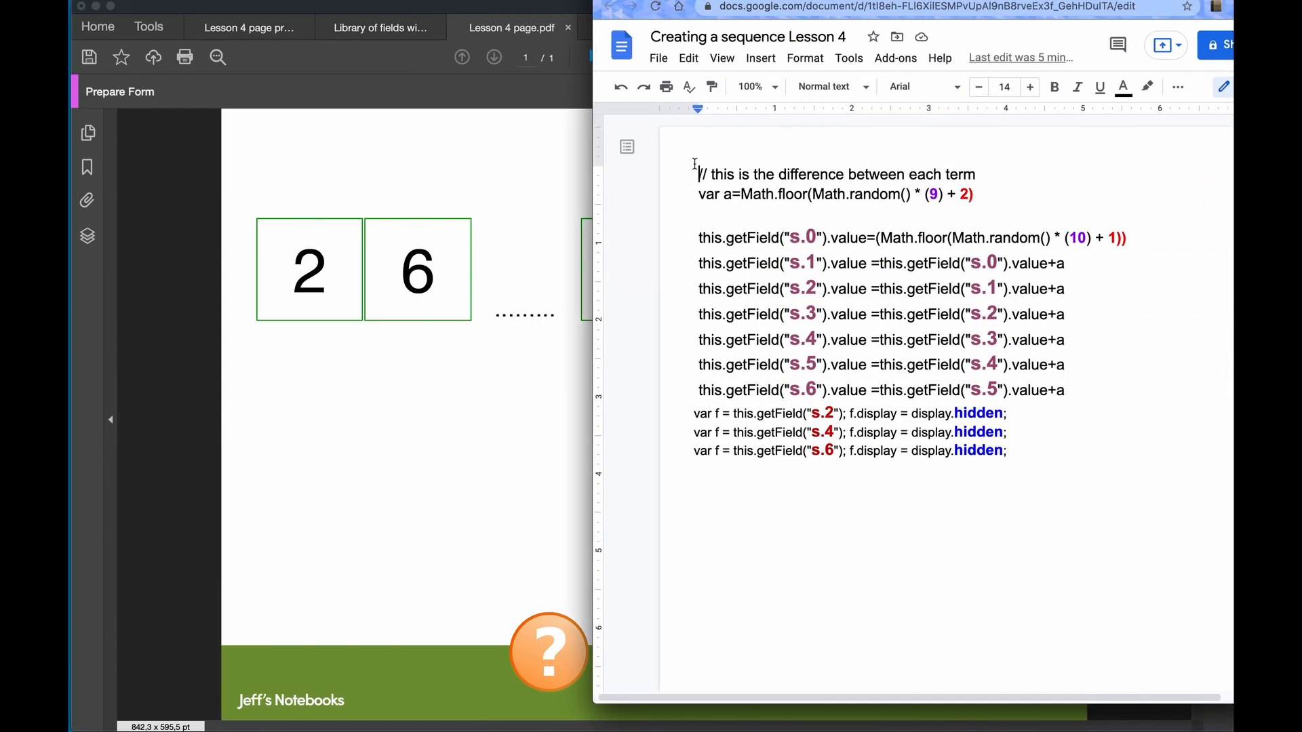
pyautogui.press('Return')
pyautogui.press('Return')
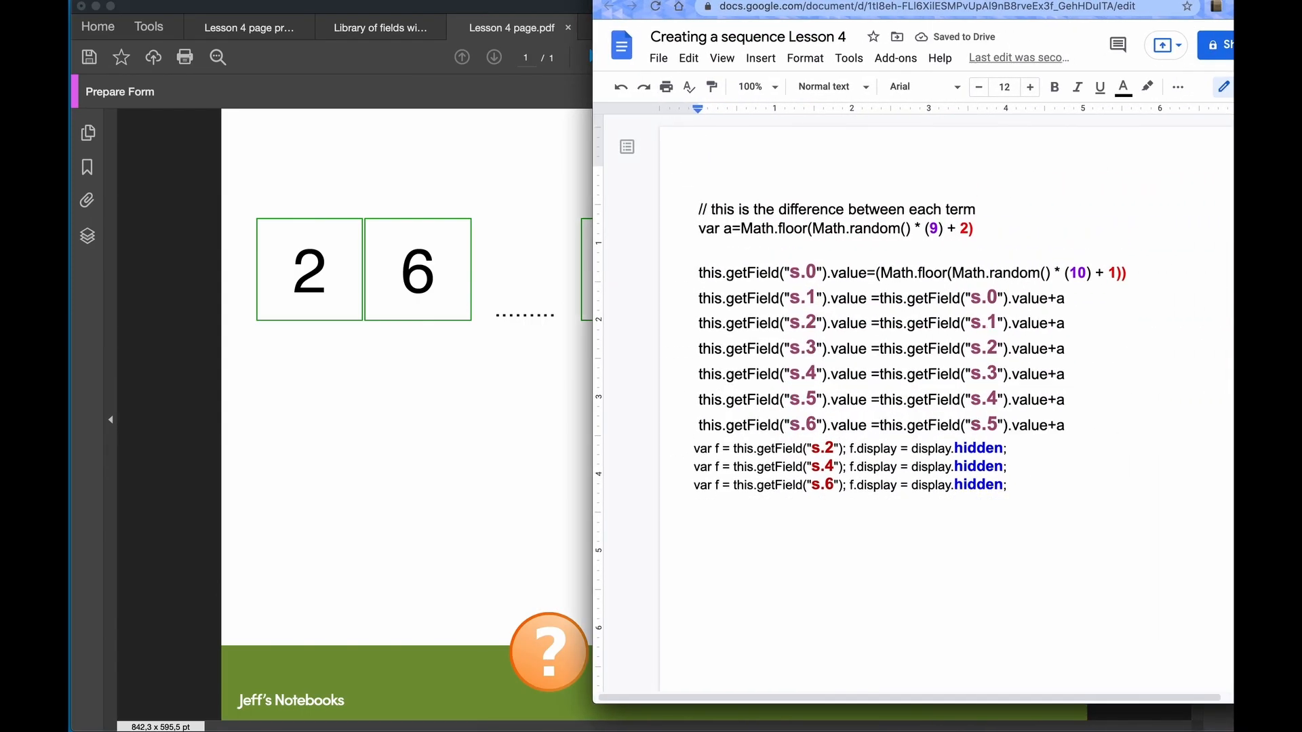
pyautogui.press('super+v')
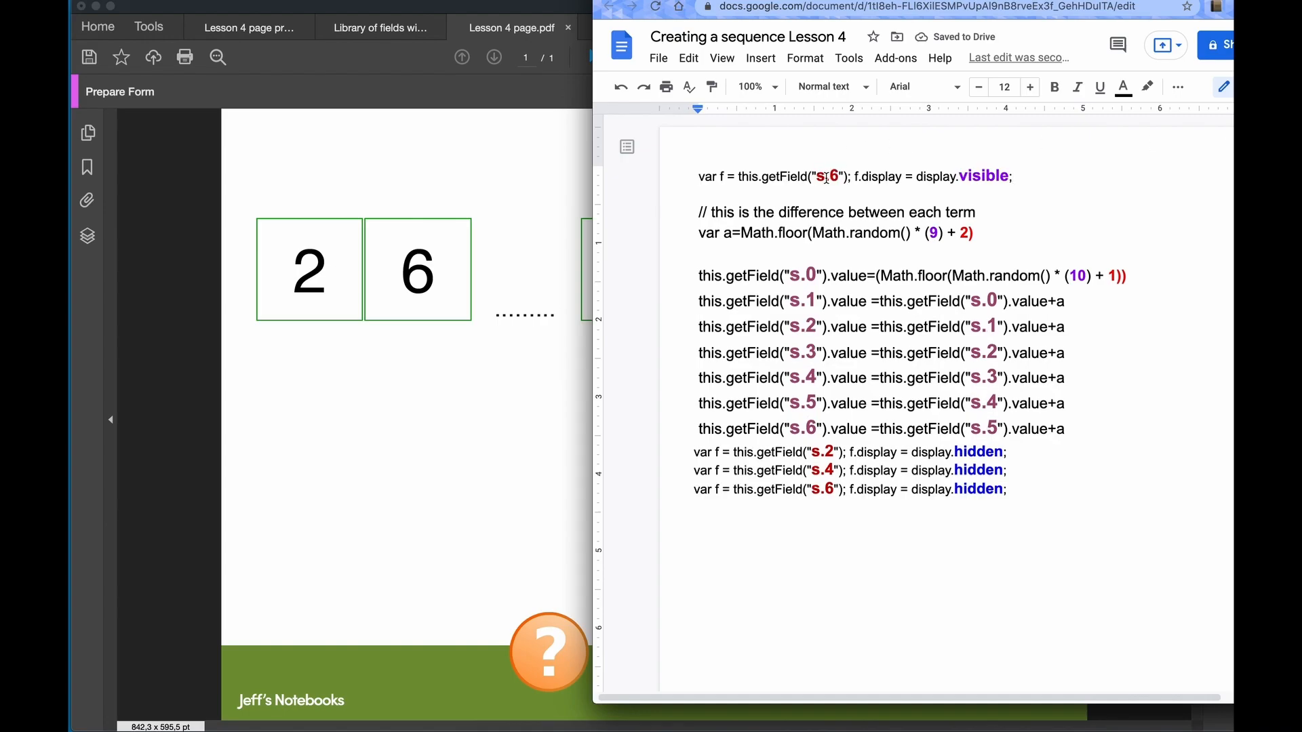
# Step: Shorten the field name in the pasted visible line from s.6 to s so it addresses all sequence fields
pyautogui.moveTo(826, 177); pyautogui.dragTo(839, 177)
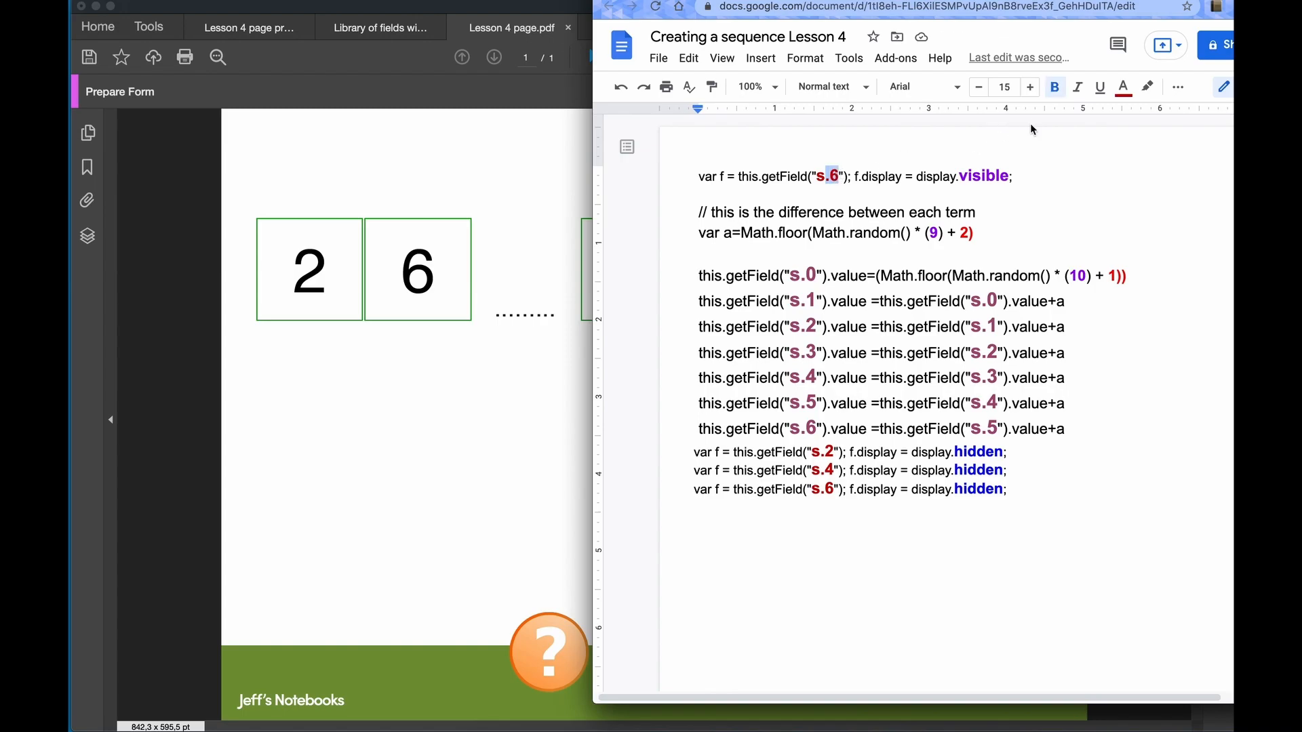
pyautogui.press('BackSpace')
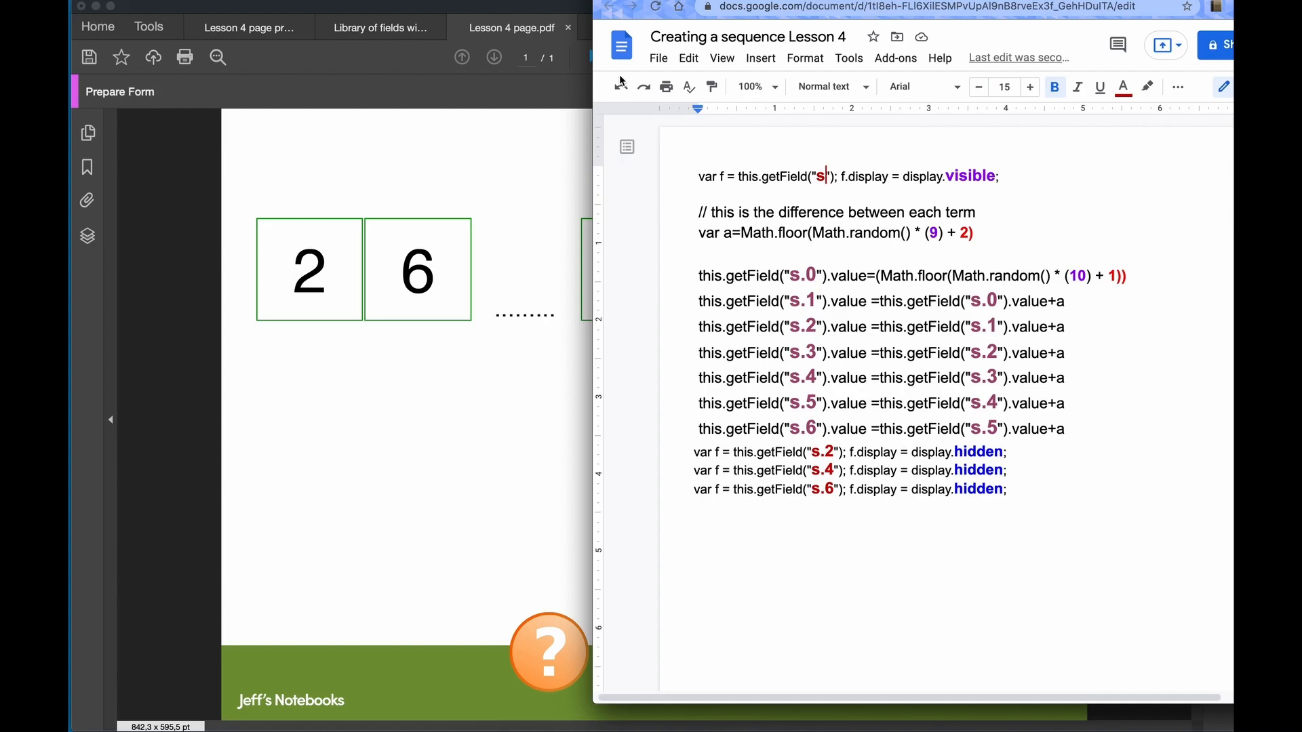
pyautogui.moveTo(946, 176); pyautogui.dragTo(996, 177)
pyautogui.moveTo(692, 453); pyautogui.dragTo(1011, 489)
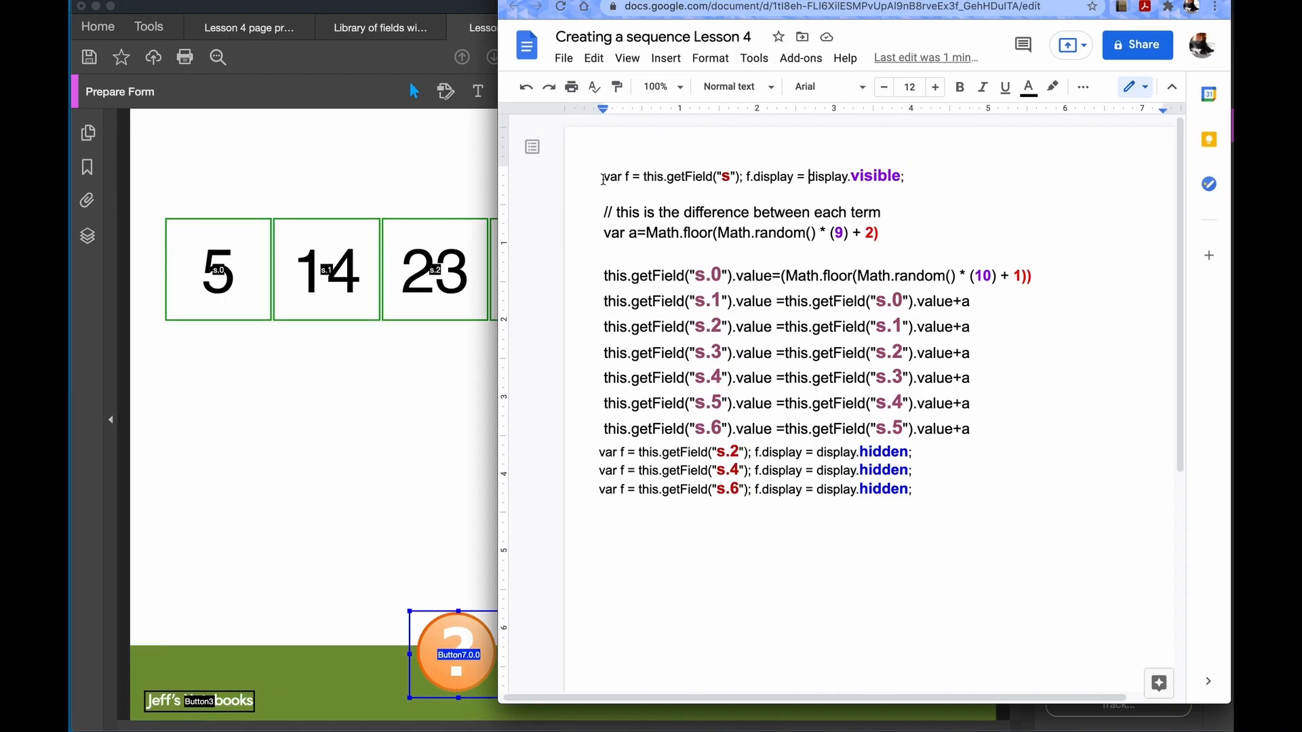
# Step: Copy the complete line that makes field s visible and return to the Lesson 4 page PDF in Acrobat
pyautogui.moveTo(603, 178); pyautogui.dragTo(912, 178)
pyautogui.hotkey('ctrl', 'c')
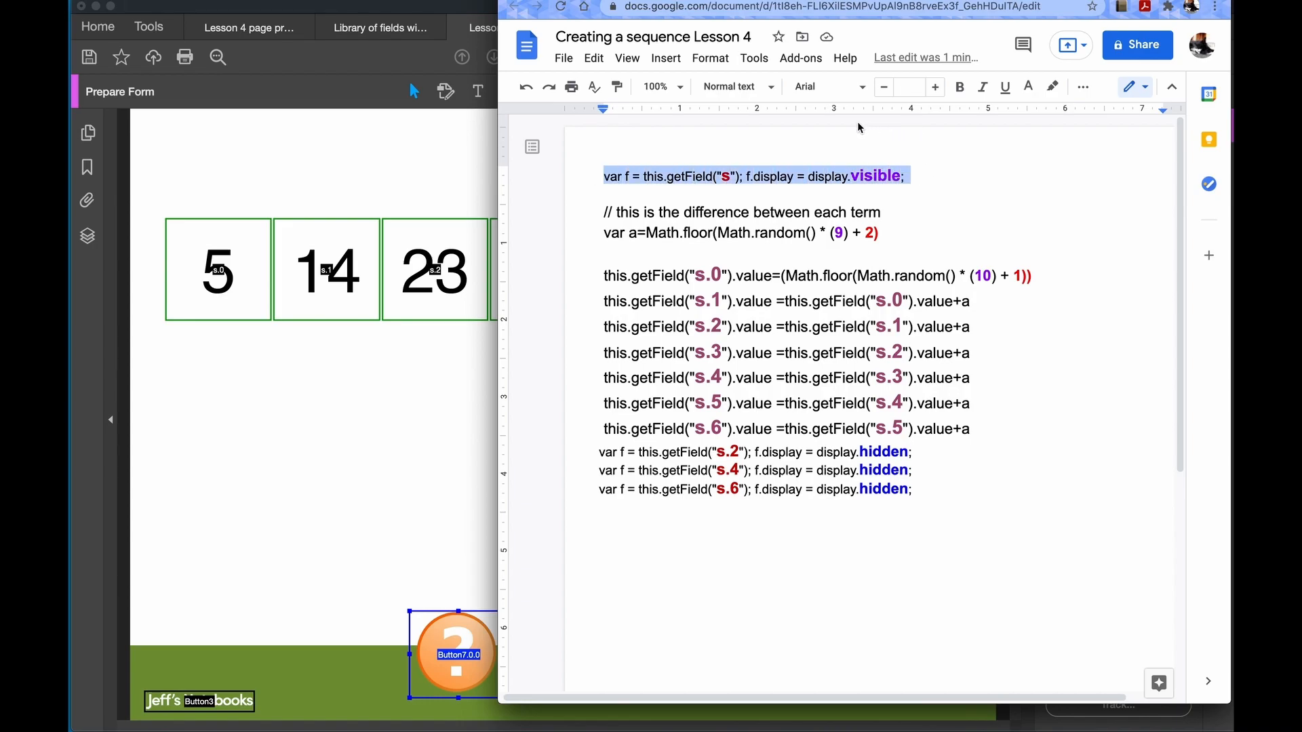
pyautogui.moveTo(746, 3); pyautogui.dragTo(1299, 3)
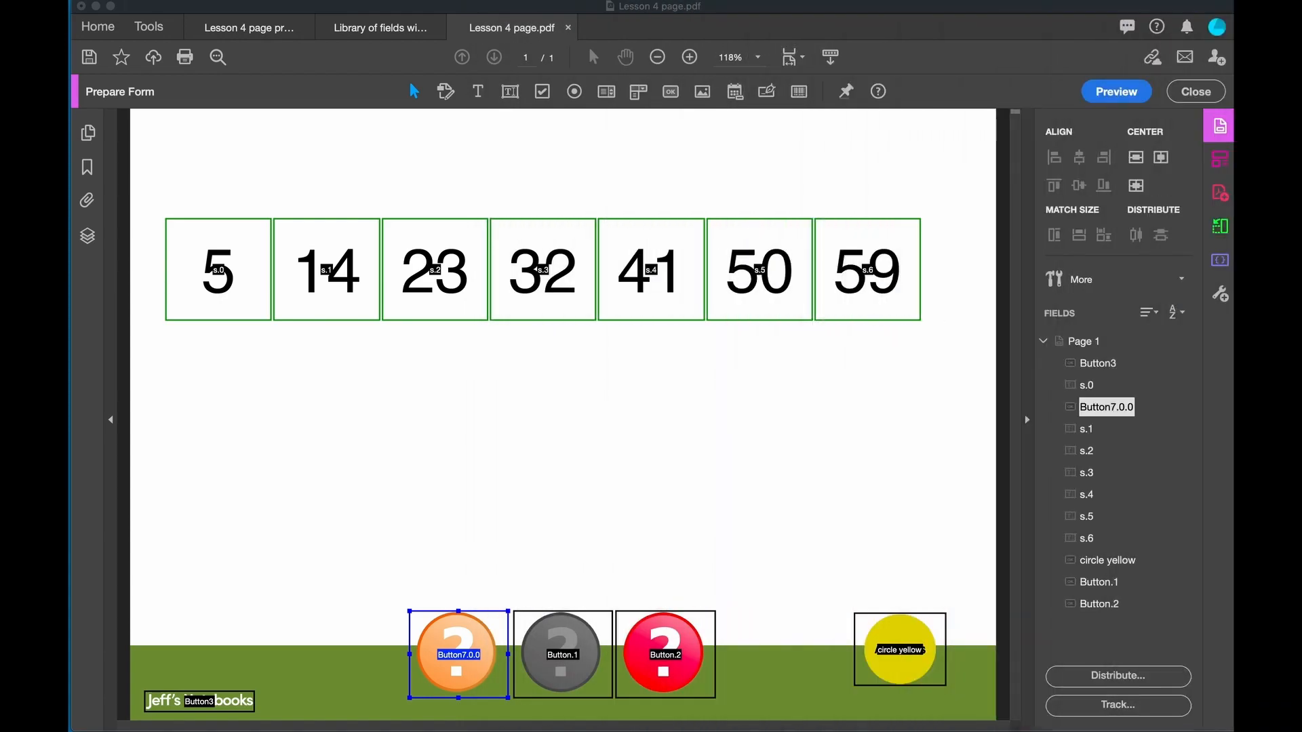
# Step: Paste the line that makes field s visible at the start of the orange question button's JavaScript and save the script
pyautogui.doubleClick(453, 644)
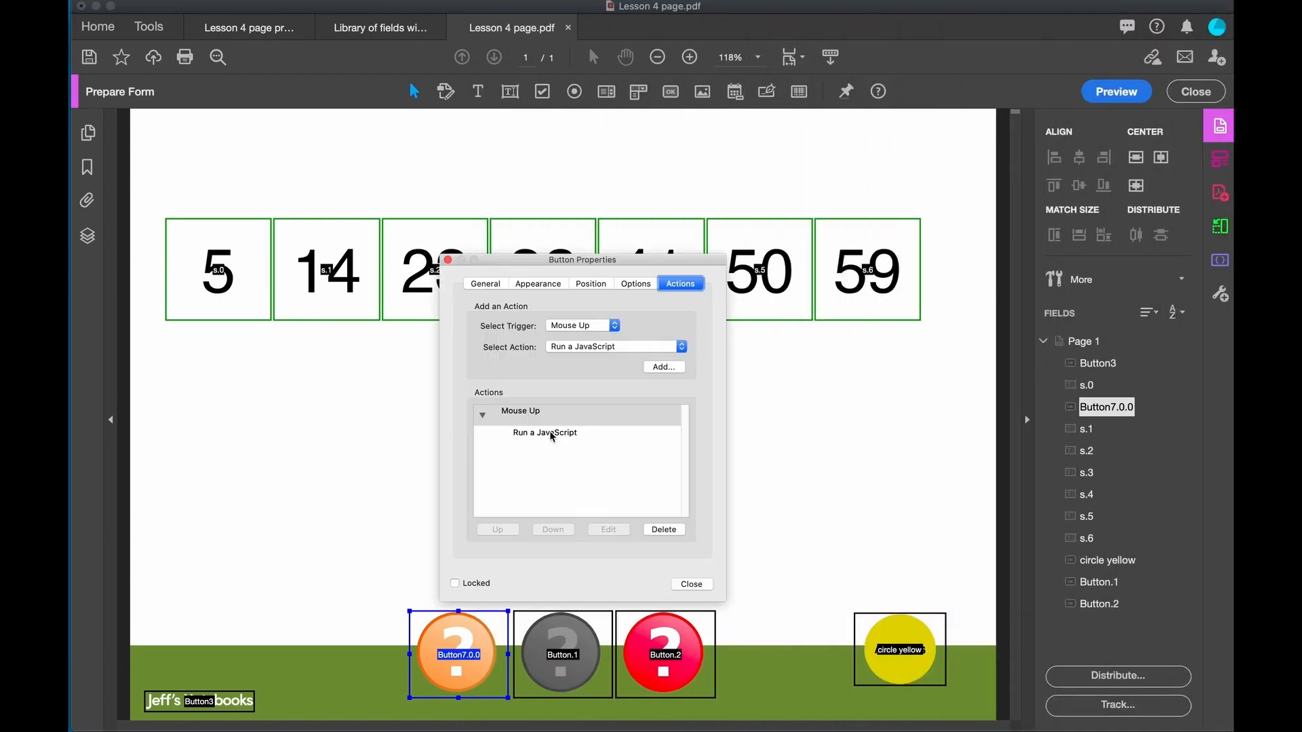
pyautogui.click(550, 434)
pyautogui.click(608, 529)
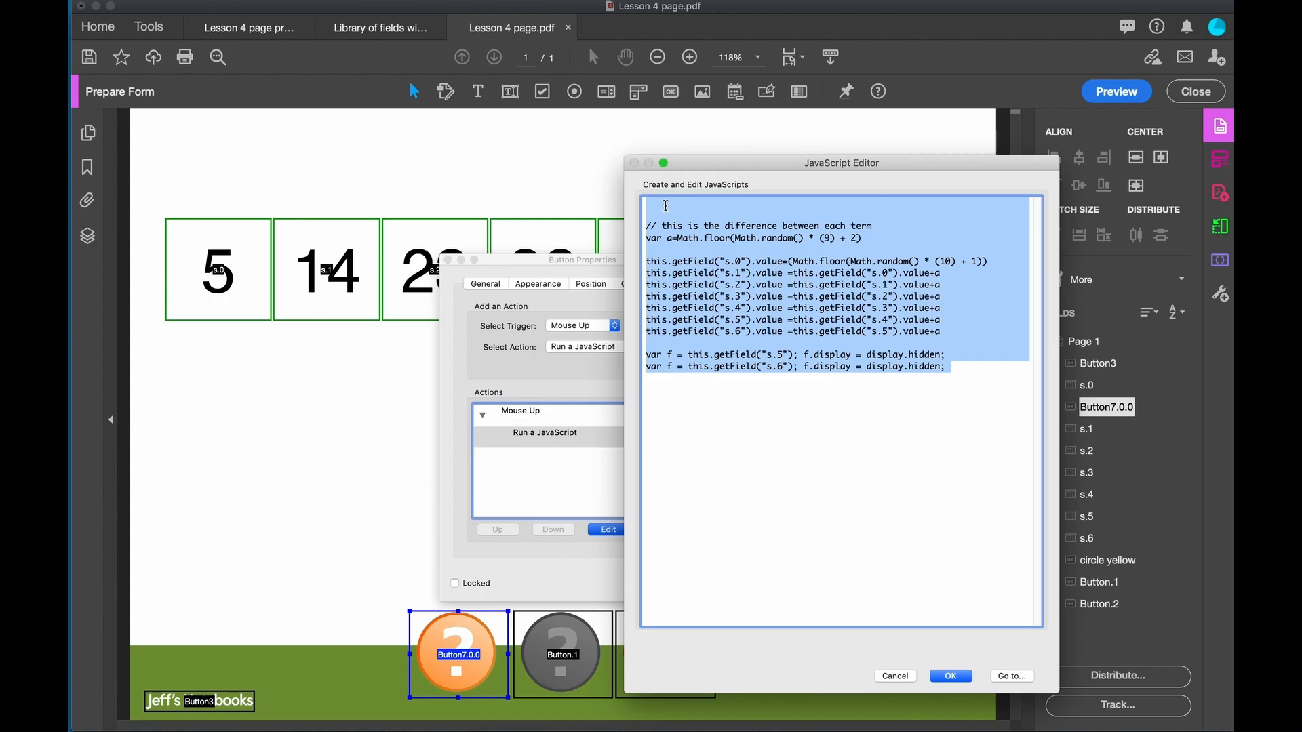
pyautogui.click(665, 205)
pyautogui.hotkey('ctrl', 'v')
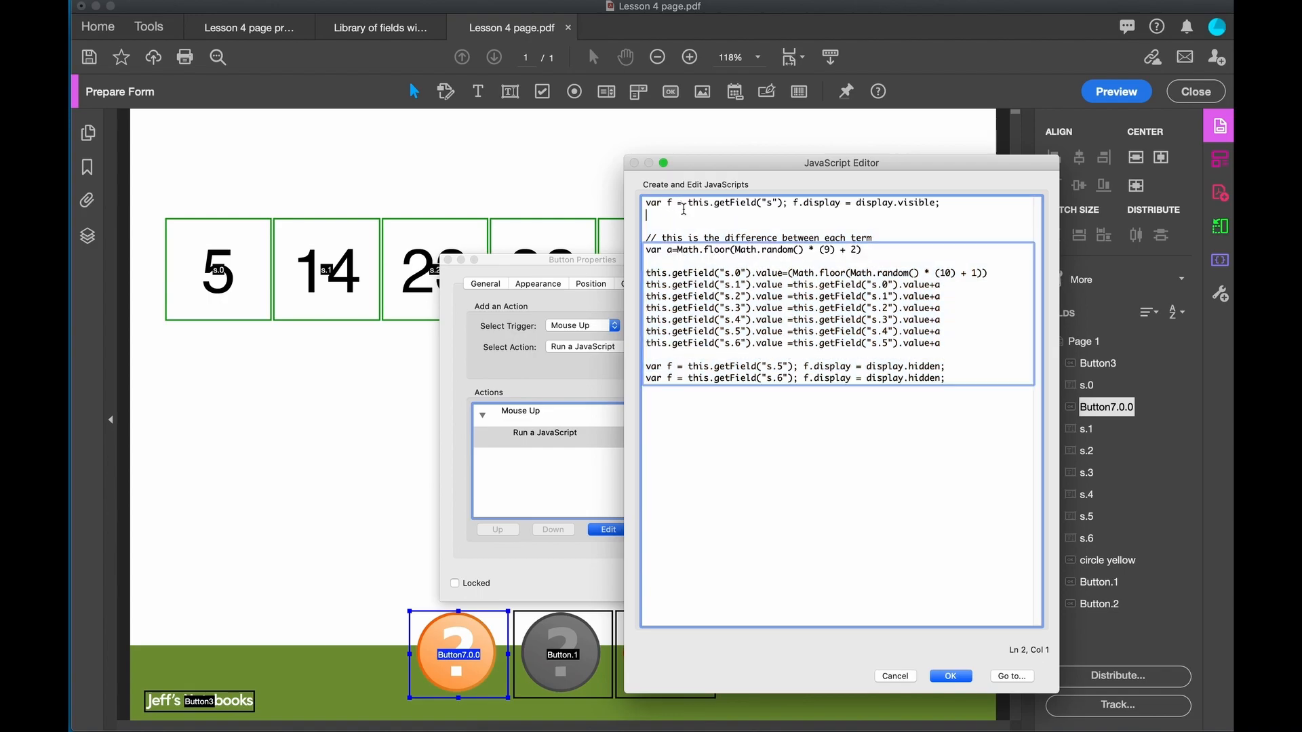
pyautogui.click(951, 676)
# Step: Add var f = this.getField("s"); f.display = display.visible; above the first comment in the grey question button's JavaScript and save it
pyautogui.click(568, 655)
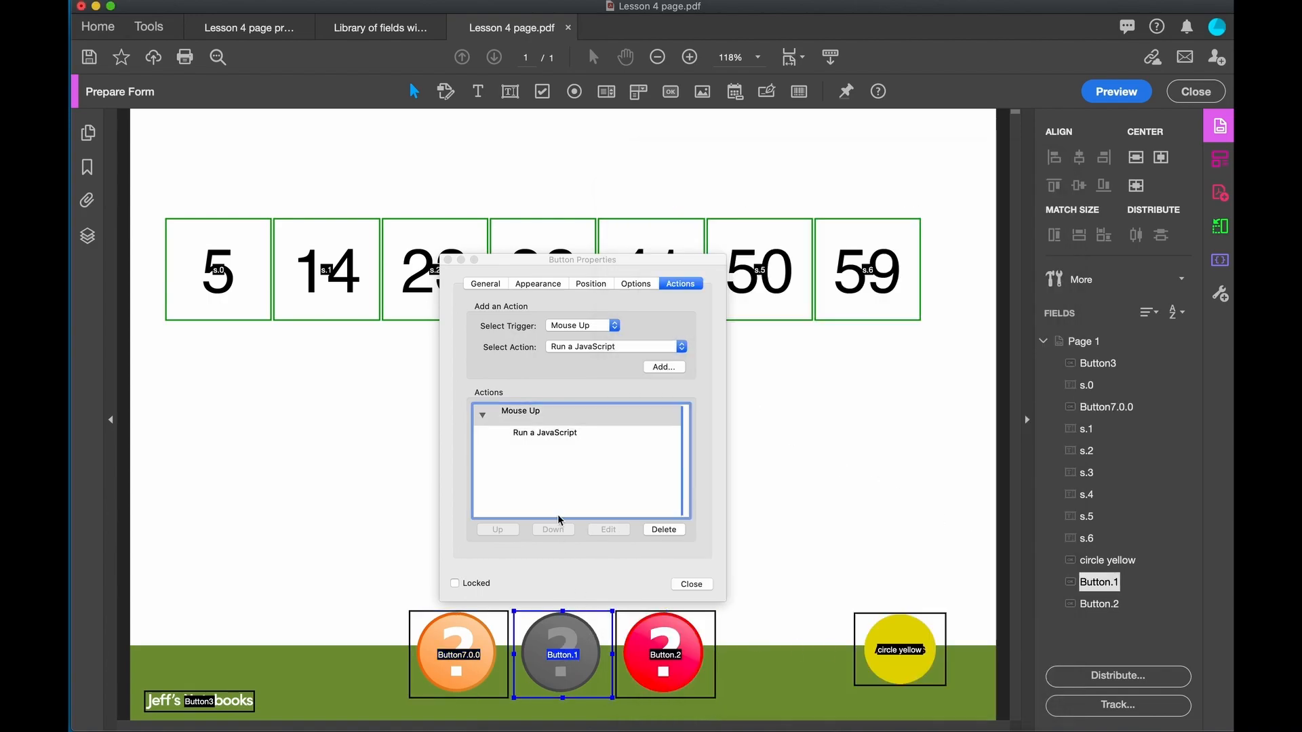
pyautogui.click(544, 433)
pyautogui.click(607, 529)
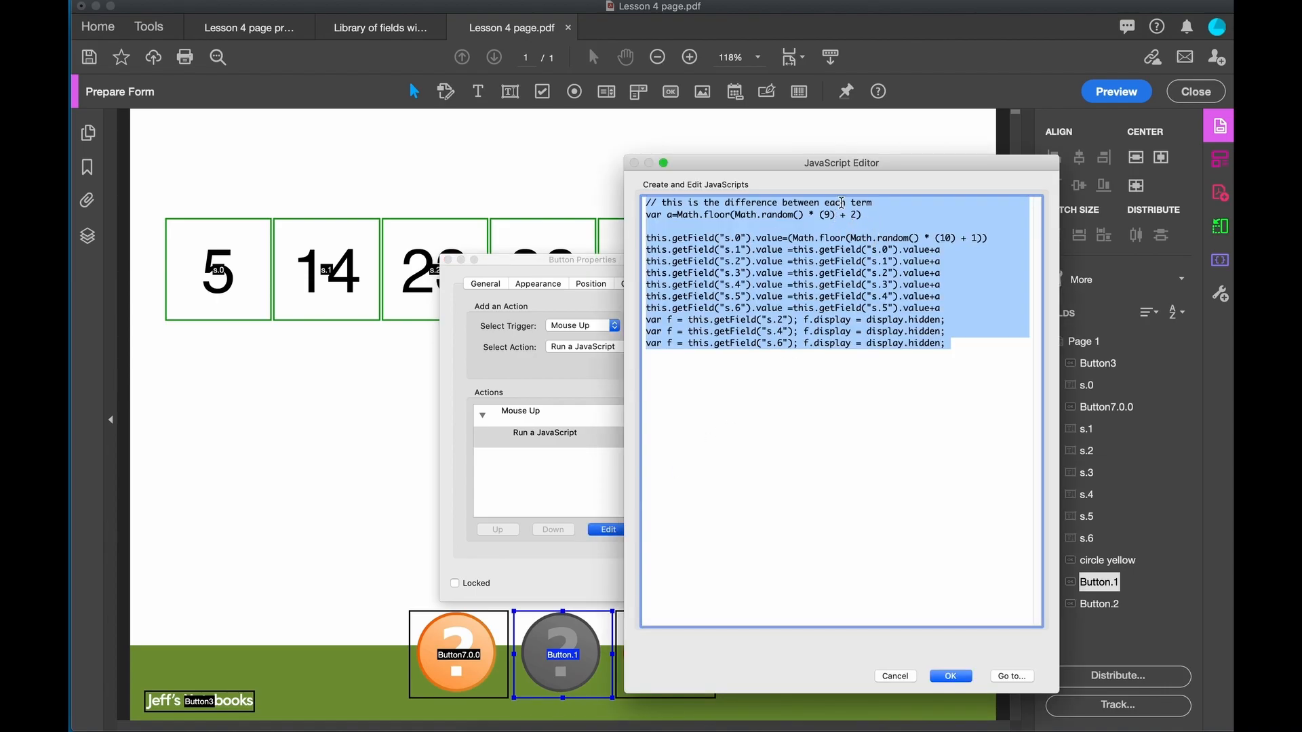
pyautogui.click(649, 203)
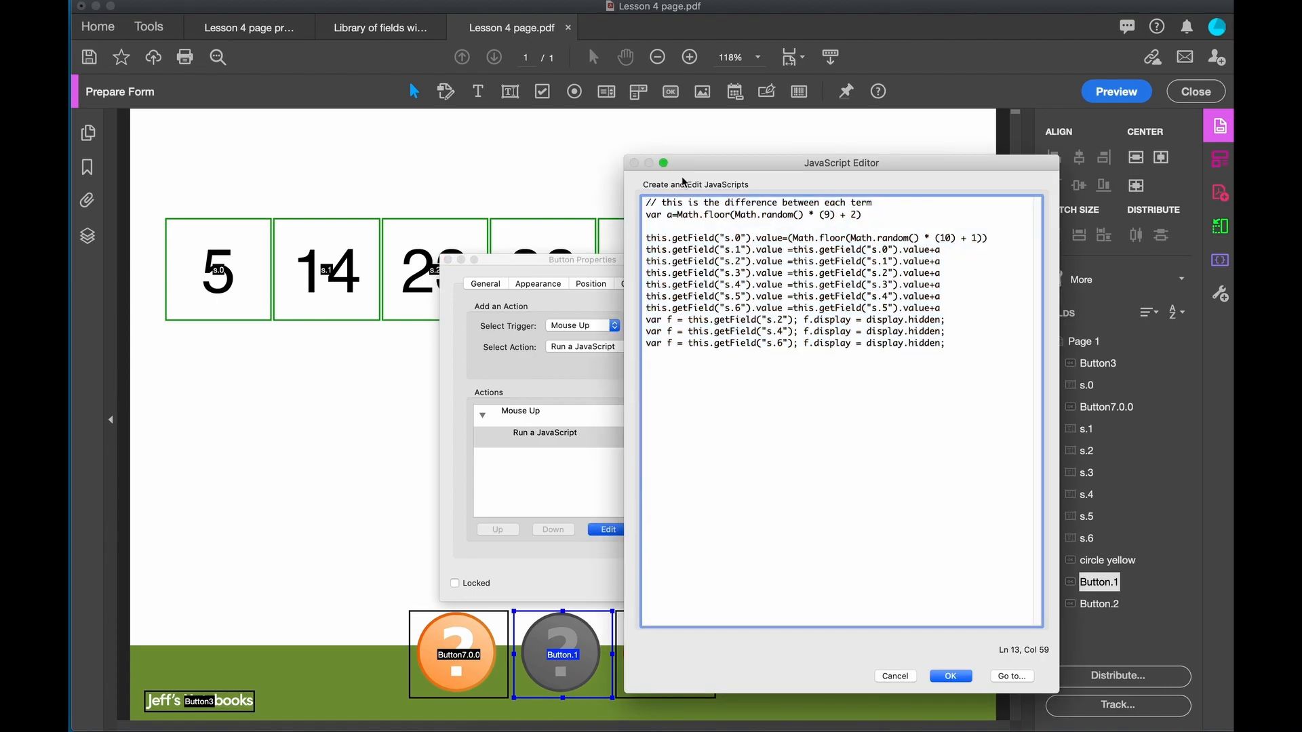
pyautogui.press('Return')
pyautogui.press('Up')
pyautogui.write('var f = this.getField("s"); f.display = display.visible;')
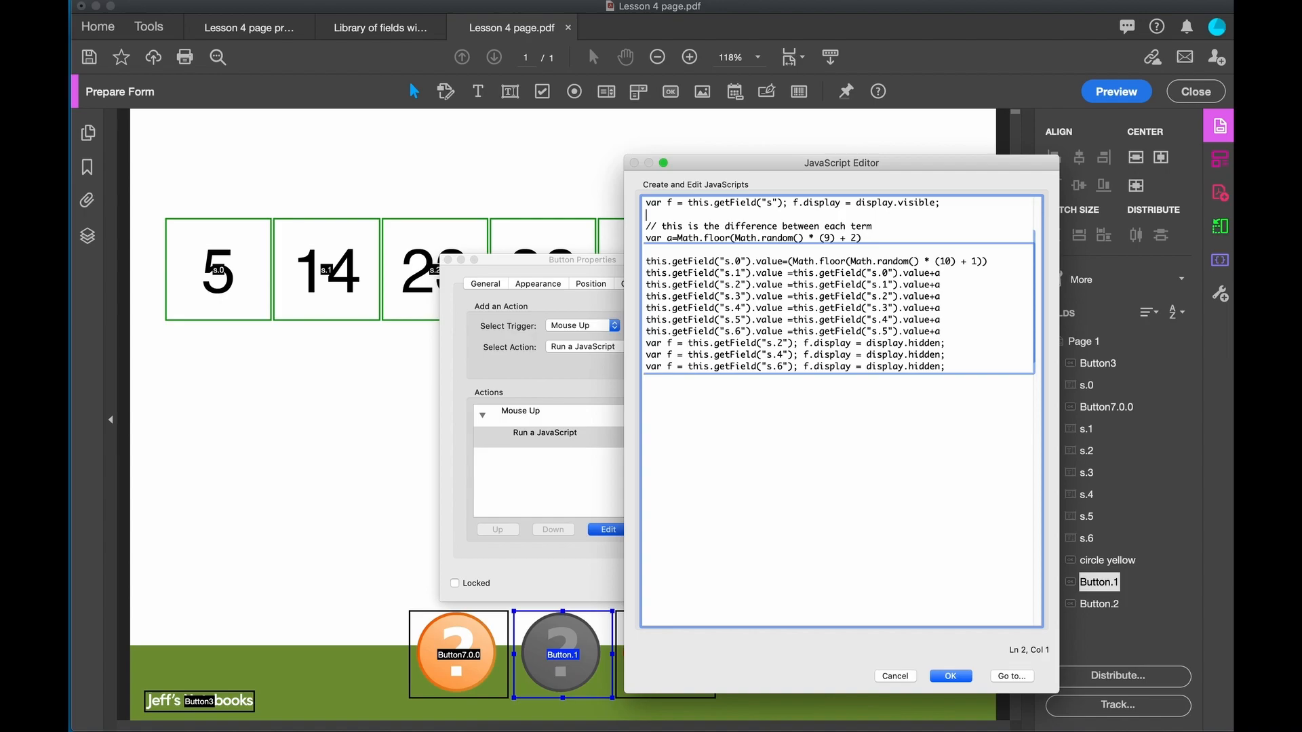
pyautogui.click(953, 679)
# Step: Preview the form and generate sequences with the orange and grey question buttons to check that hidden fields reset
pyautogui.click(1116, 92)
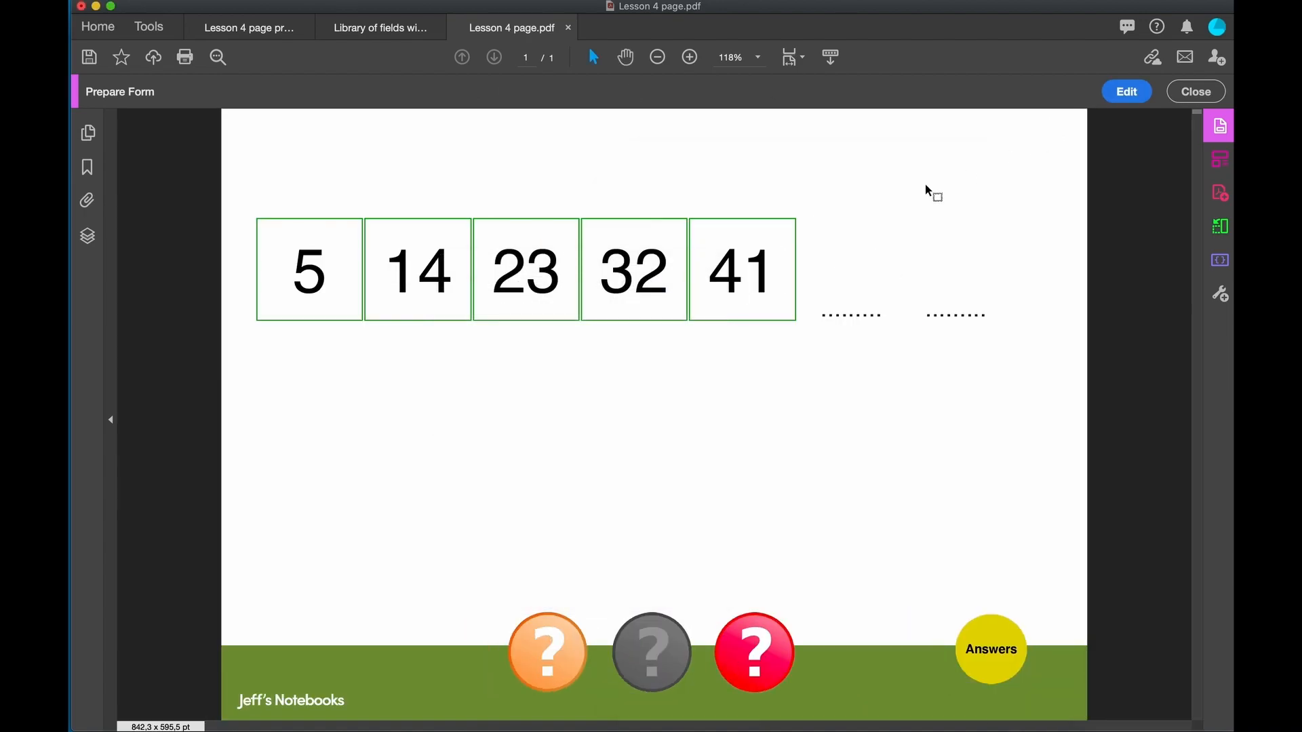
pyautogui.click(553, 655)
pyautogui.click(633, 656)
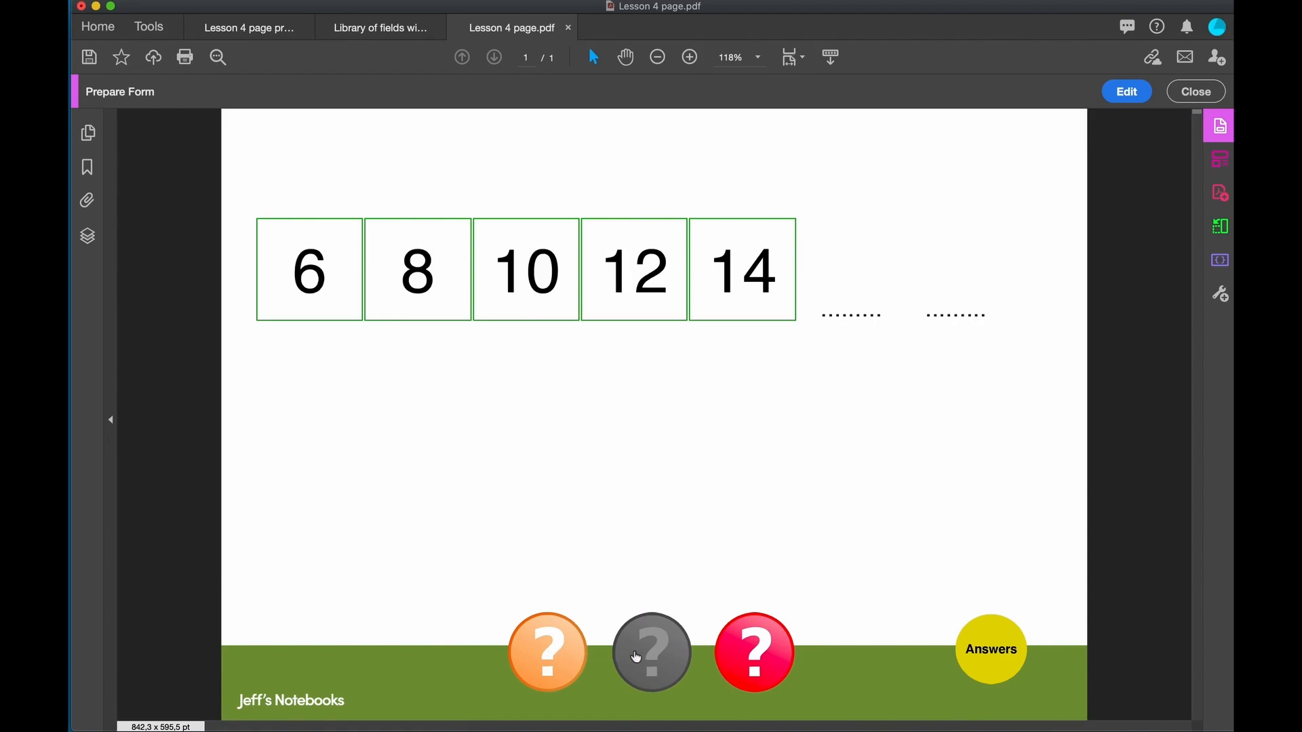
pyautogui.click(648, 657)
pyautogui.click(649, 659)
pyautogui.click(649, 658)
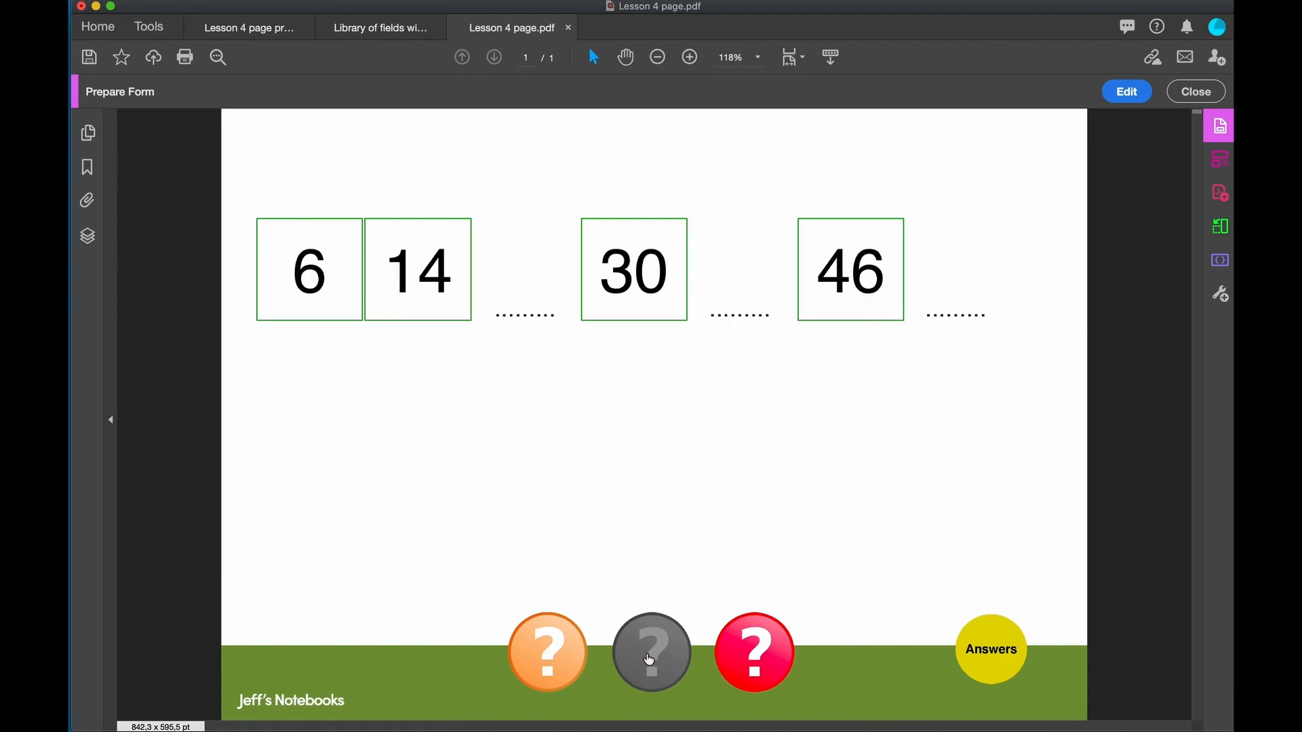
pyautogui.click(649, 658)
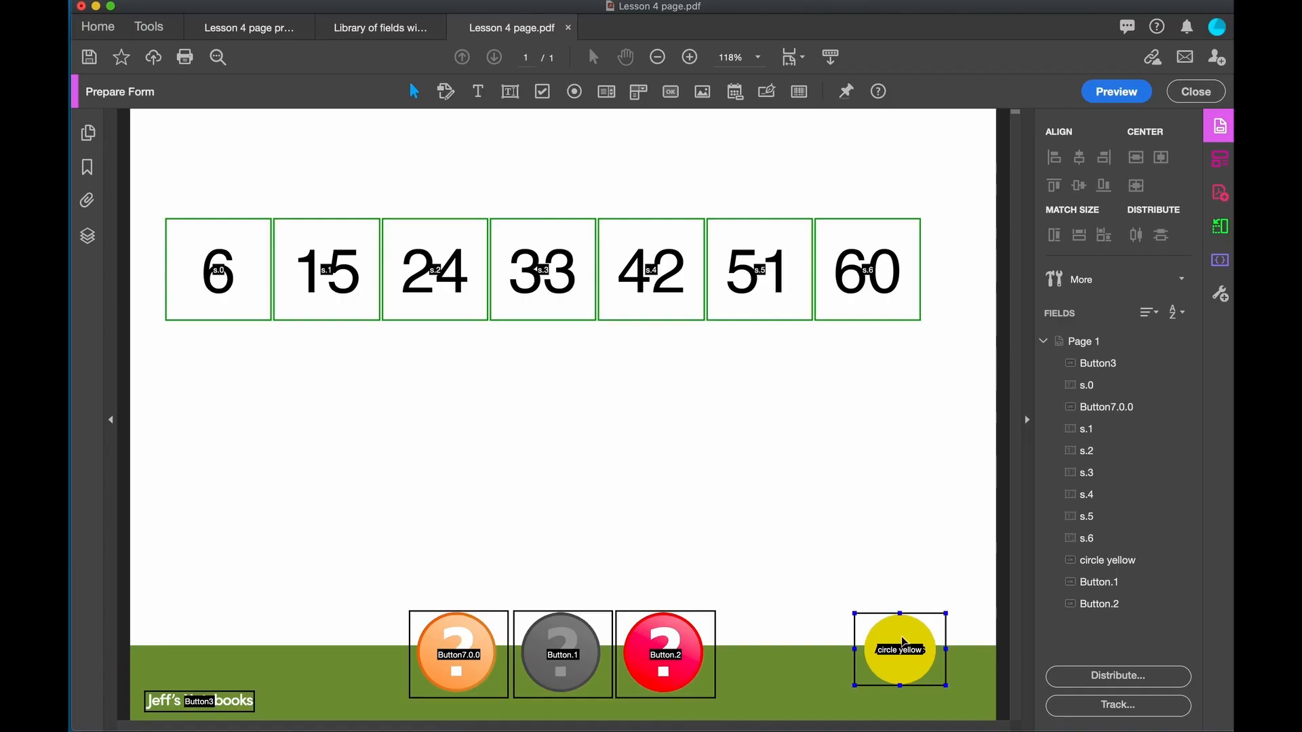
# Step: In the yellow Answers button's JavaScript, shorten s.5 to s, delete the line for s.6, and save the script
pyautogui.doubleClick(901, 650)
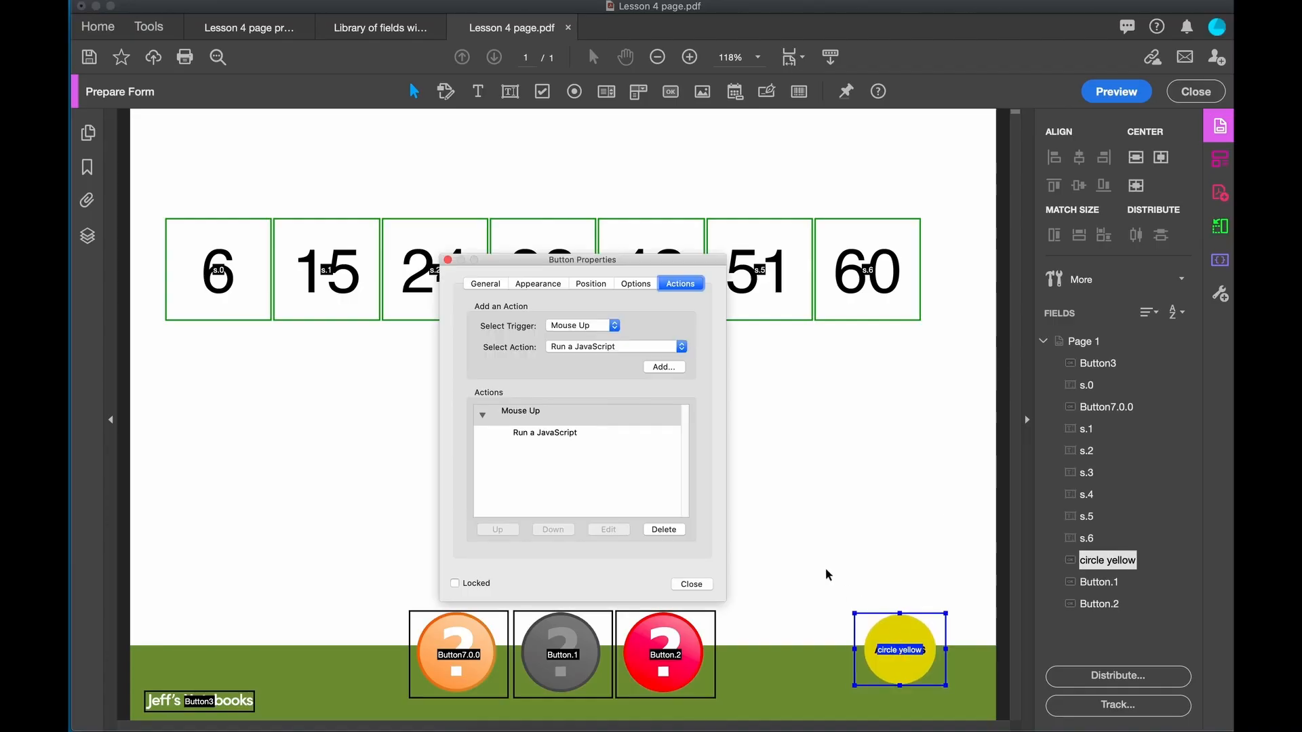
pyautogui.click(556, 434)
pyautogui.click(608, 530)
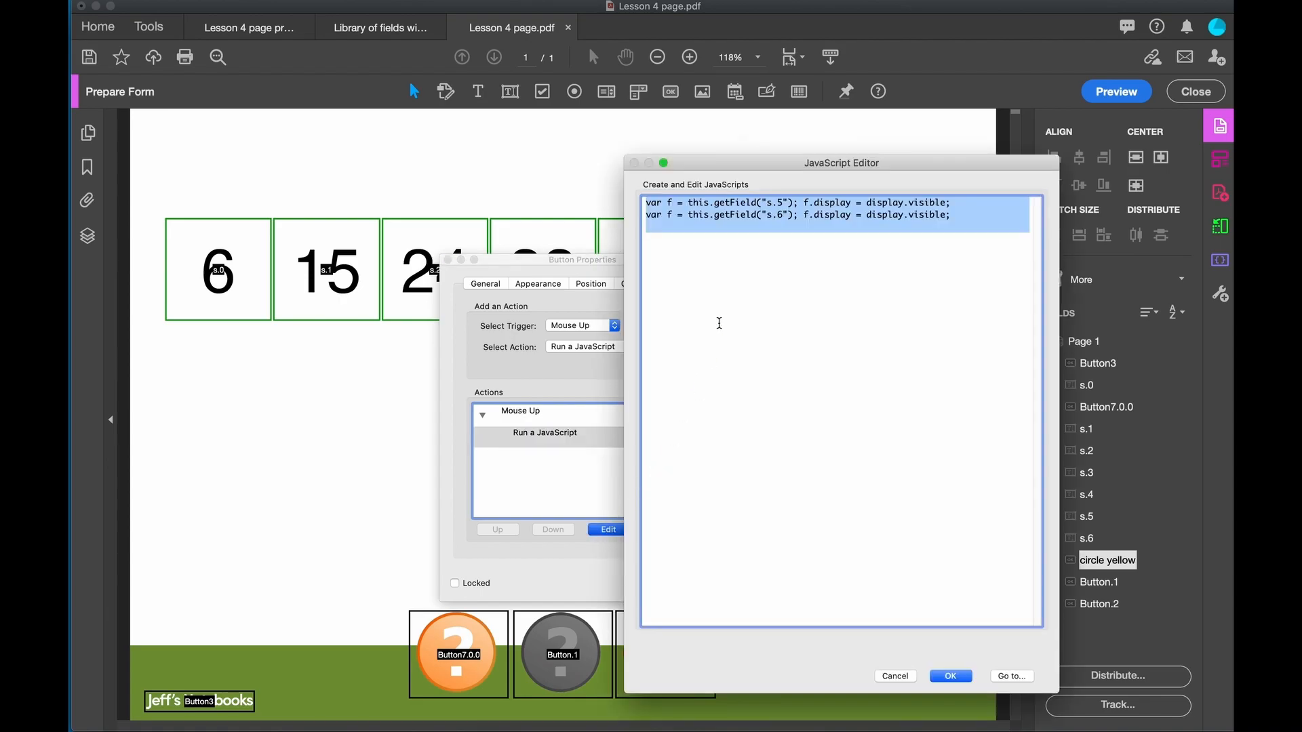
pyautogui.click(774, 204)
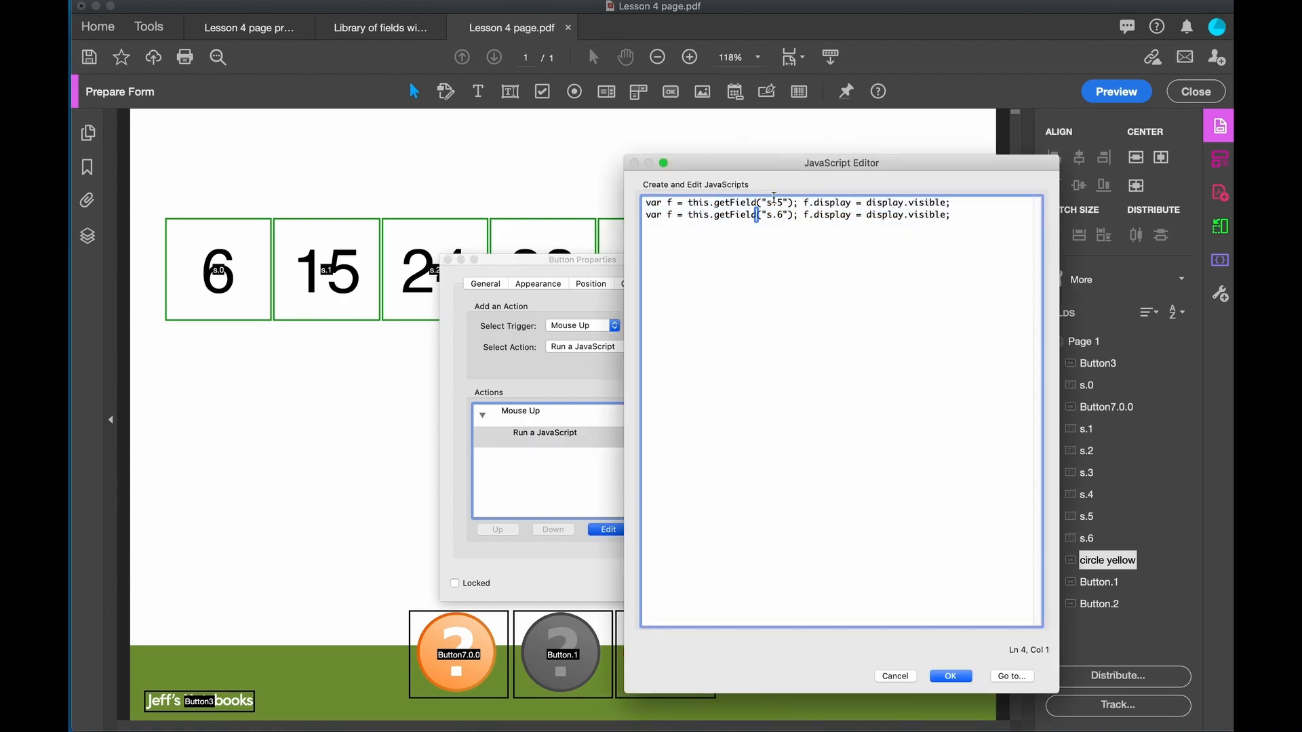
pyautogui.press('Delete')
pyautogui.press('Delete')
pyautogui.click(951, 214)
pyautogui.moveTo(951, 214); pyautogui.dragTo(646, 214)
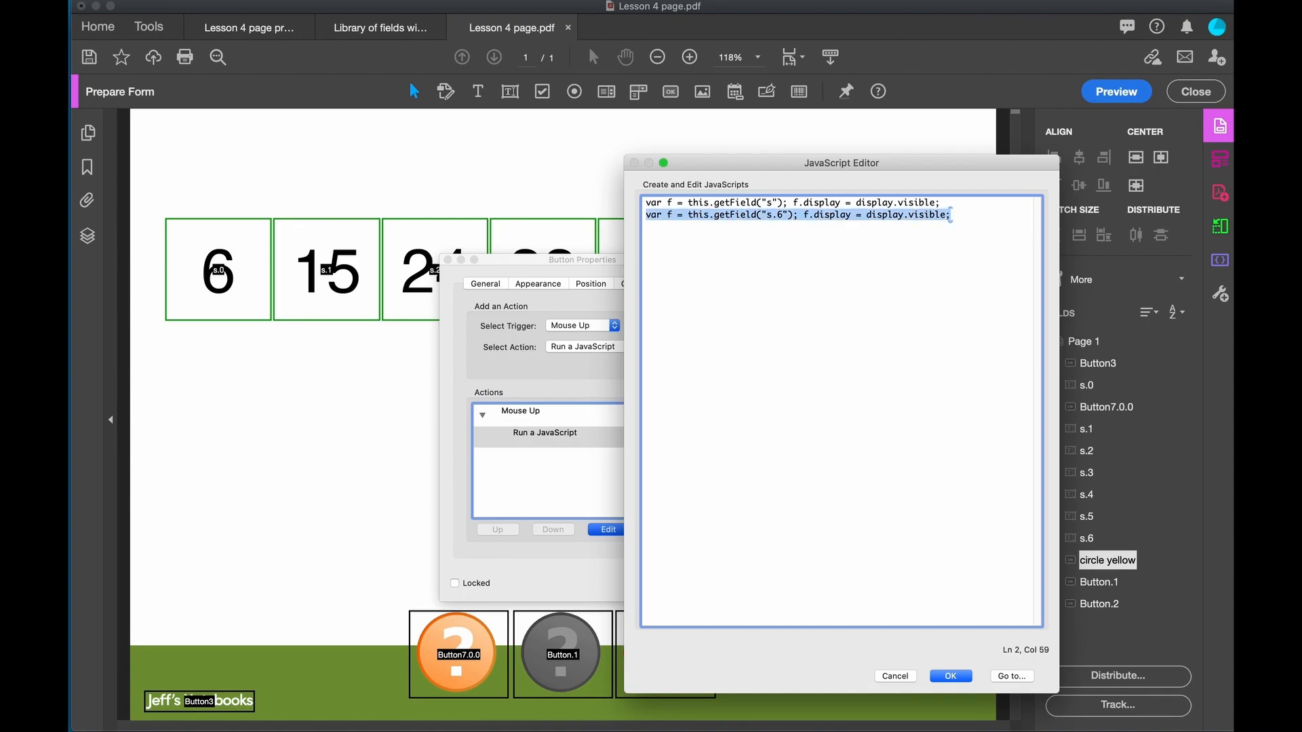
pyautogui.press('BackSpace')
pyautogui.click(955, 676)
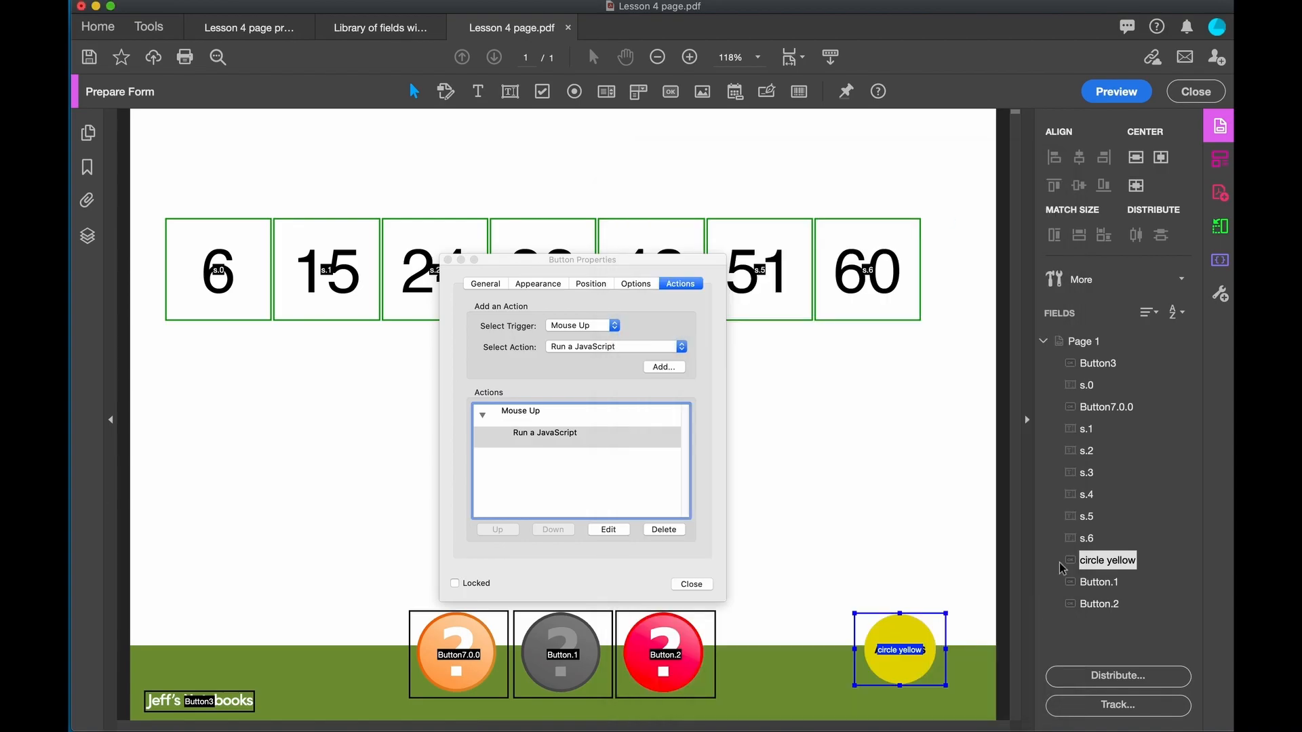
# Step: Leave form editing and test the orange and grey question buttons, revealing the answers after the generated sequences
pyautogui.click(1185, 94)
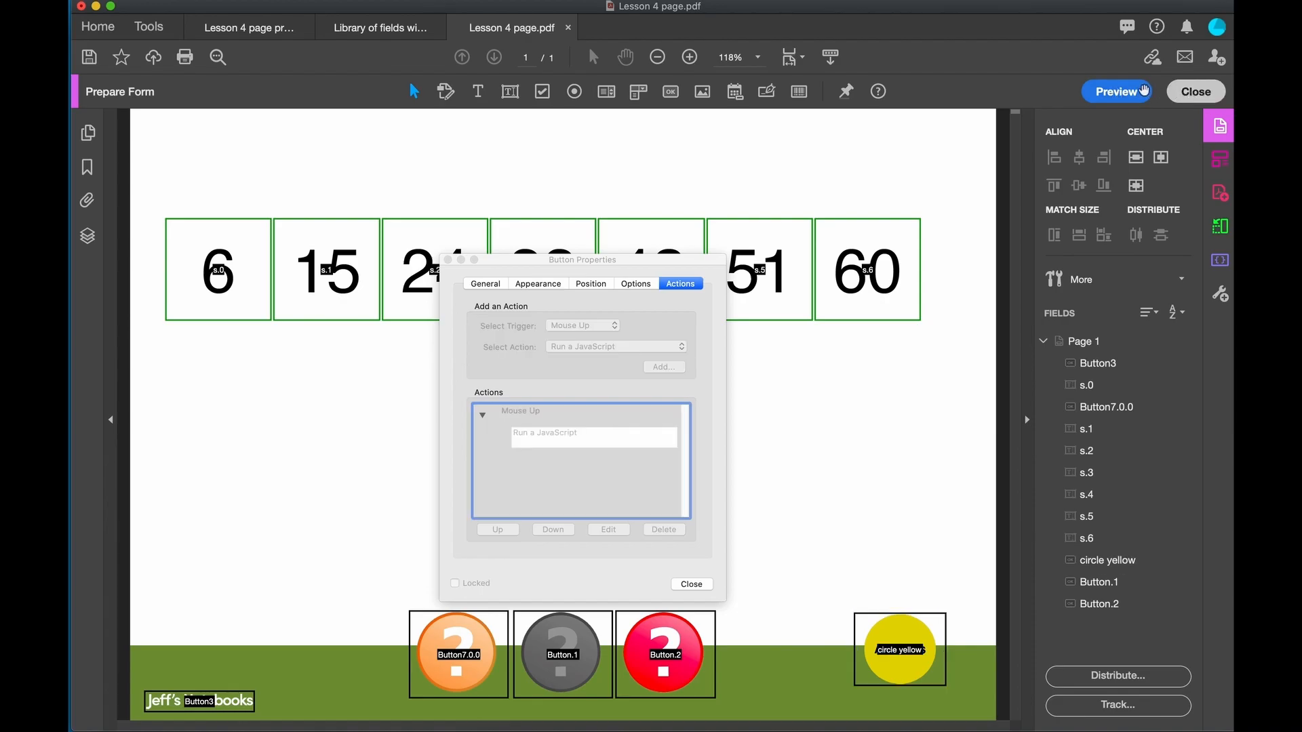
pyautogui.click(549, 642)
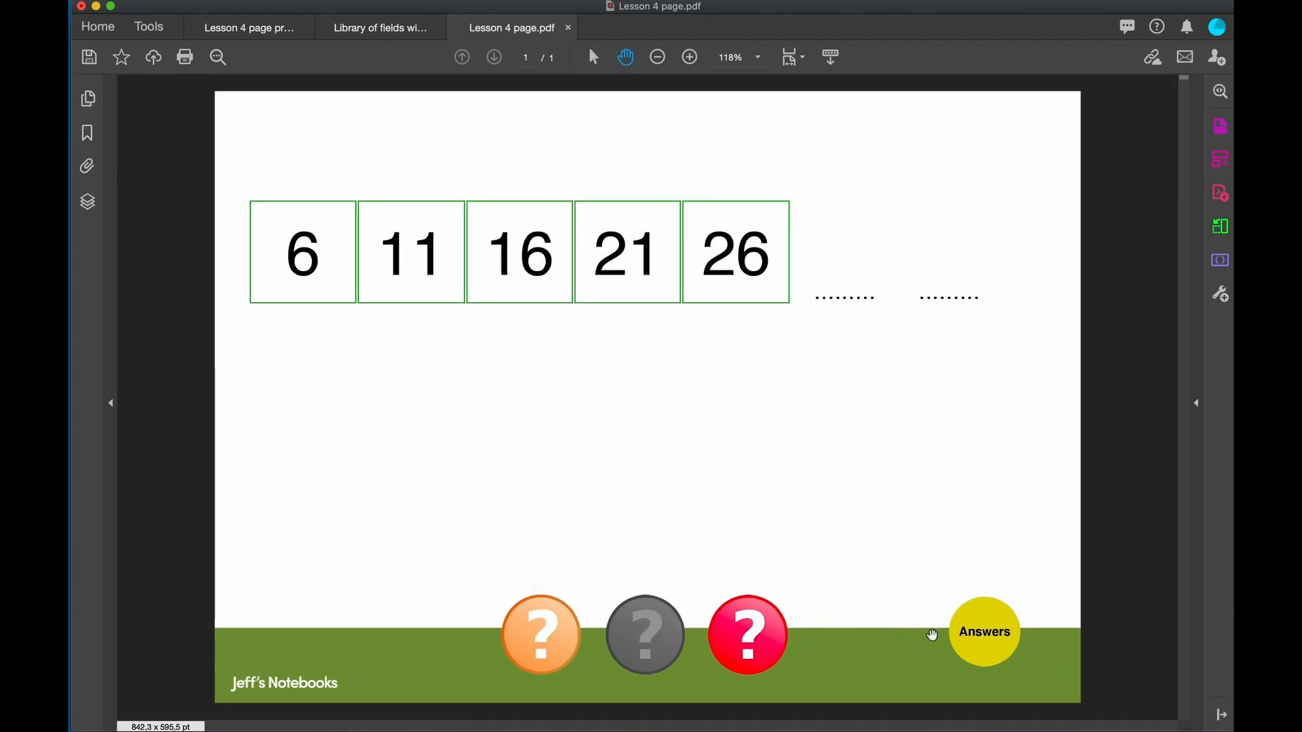
pyautogui.click(977, 641)
pyautogui.click(652, 643)
pyautogui.click(984, 637)
pyautogui.click(744, 634)
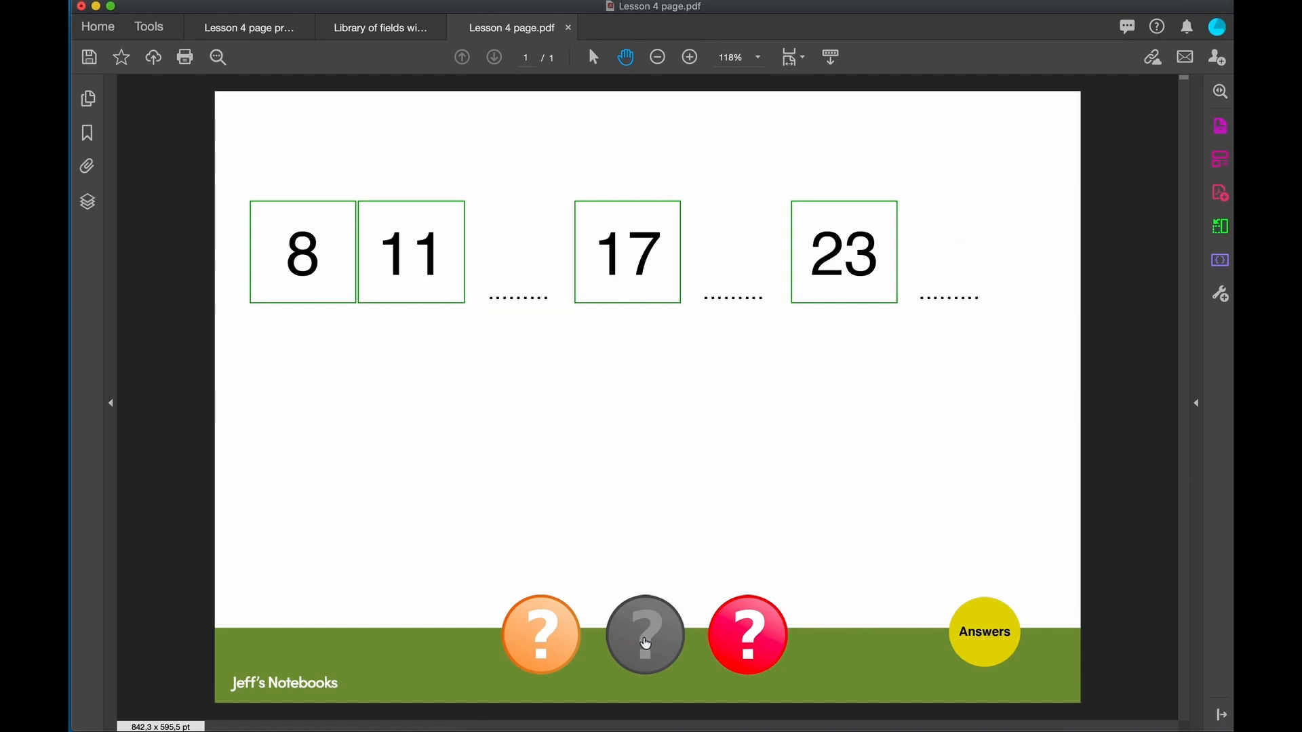
pyautogui.click(982, 636)
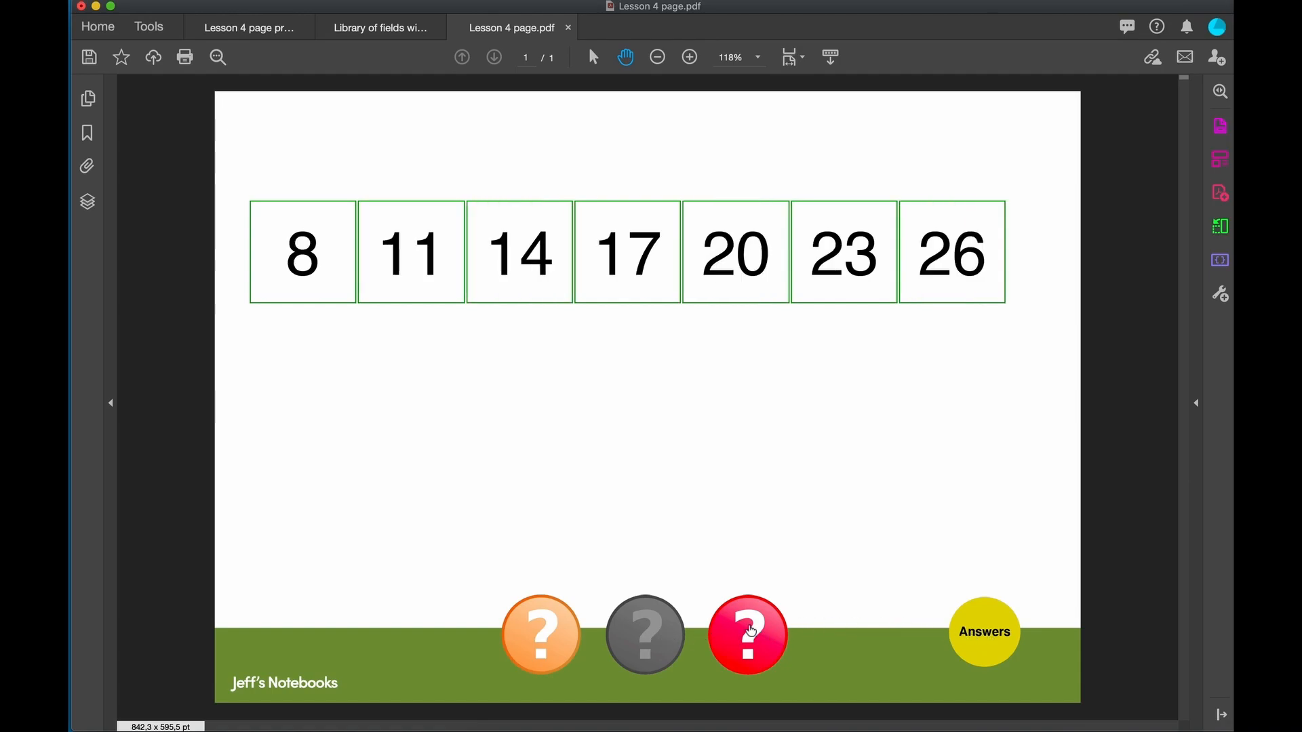
pyautogui.click(543, 636)
pyautogui.click(987, 638)
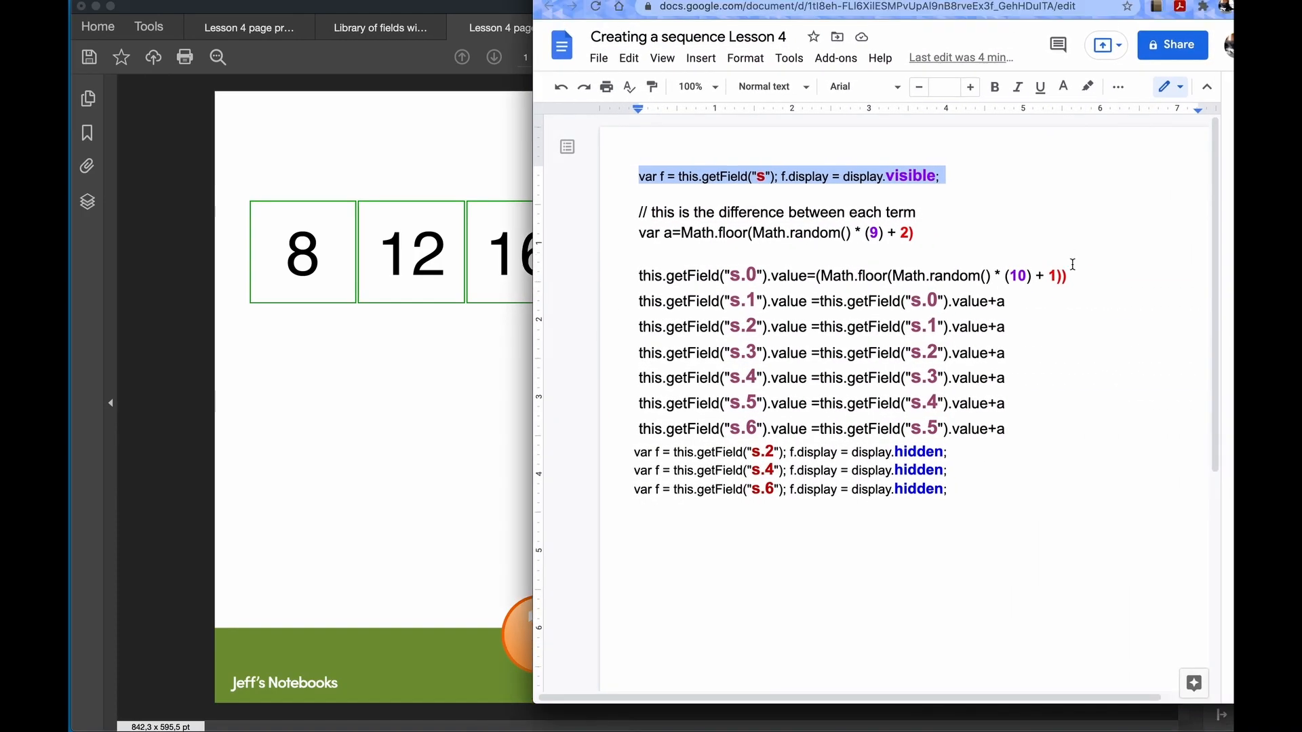
# Step: In the Creating a sequence Lesson 4 document, duplicate the s.2 hidden line and edit the field names to hide s.1, s.3, s.5 and s.6
pyautogui.moveTo(633, 452); pyautogui.dragTo(968, 452)
pyautogui.press('super+c')
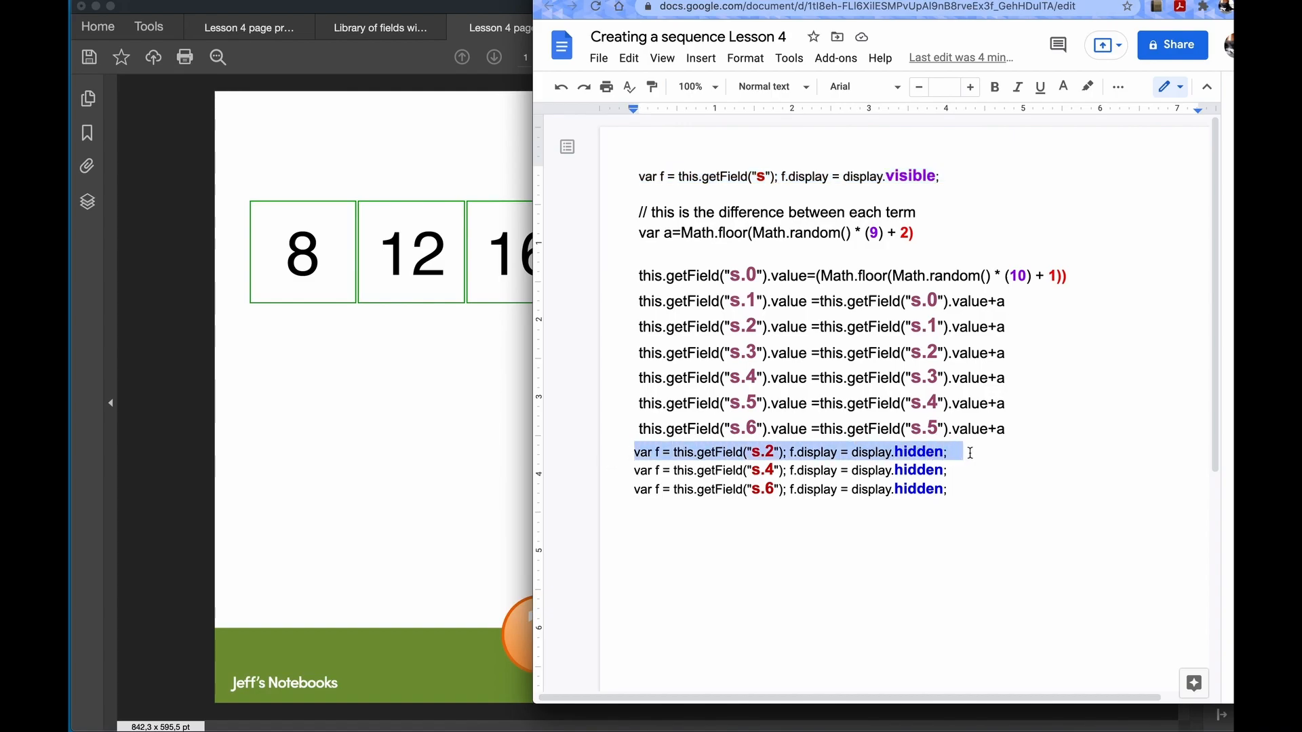
pyautogui.click(632, 453)
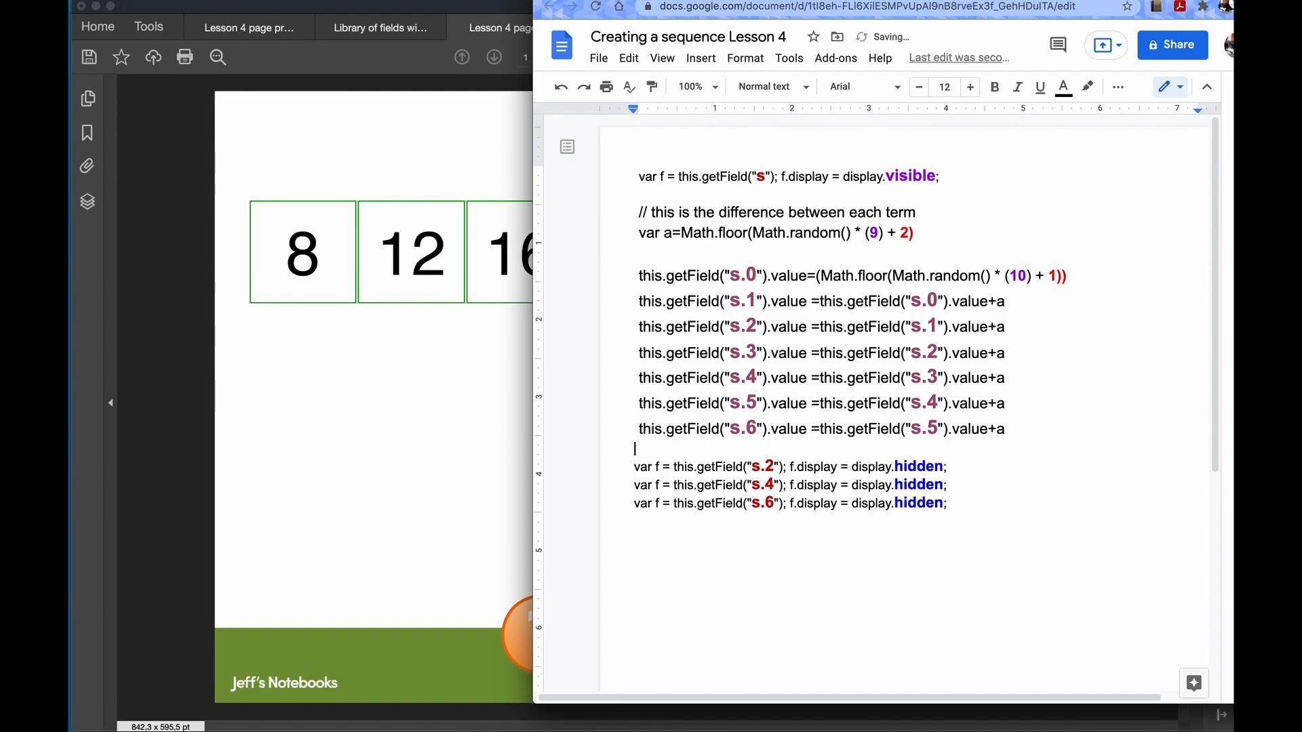
pyautogui.press('super+v')
pyautogui.moveTo(767, 451); pyautogui.dragTo(774, 470)
pyautogui.write('1')
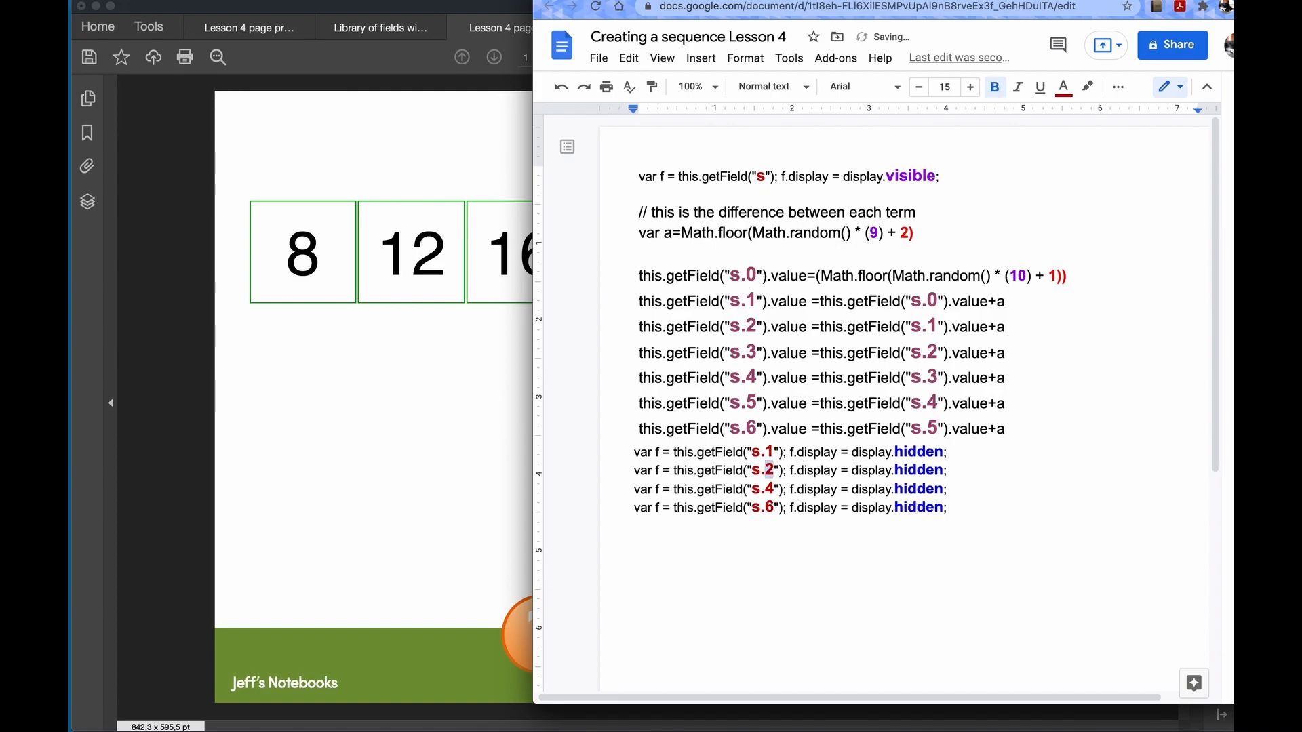
pyautogui.write('3')
pyautogui.moveTo(766, 488); pyautogui.dragTo(774, 489)
pyautogui.write('5')
# Step: Copy the entire Lesson 4 script, switch to Acrobat, paste it into the red question button's JavaScript, and save it
pyautogui.moveTo(957, 507); pyautogui.dragTo(639, 176)
pyautogui.press('super+c')
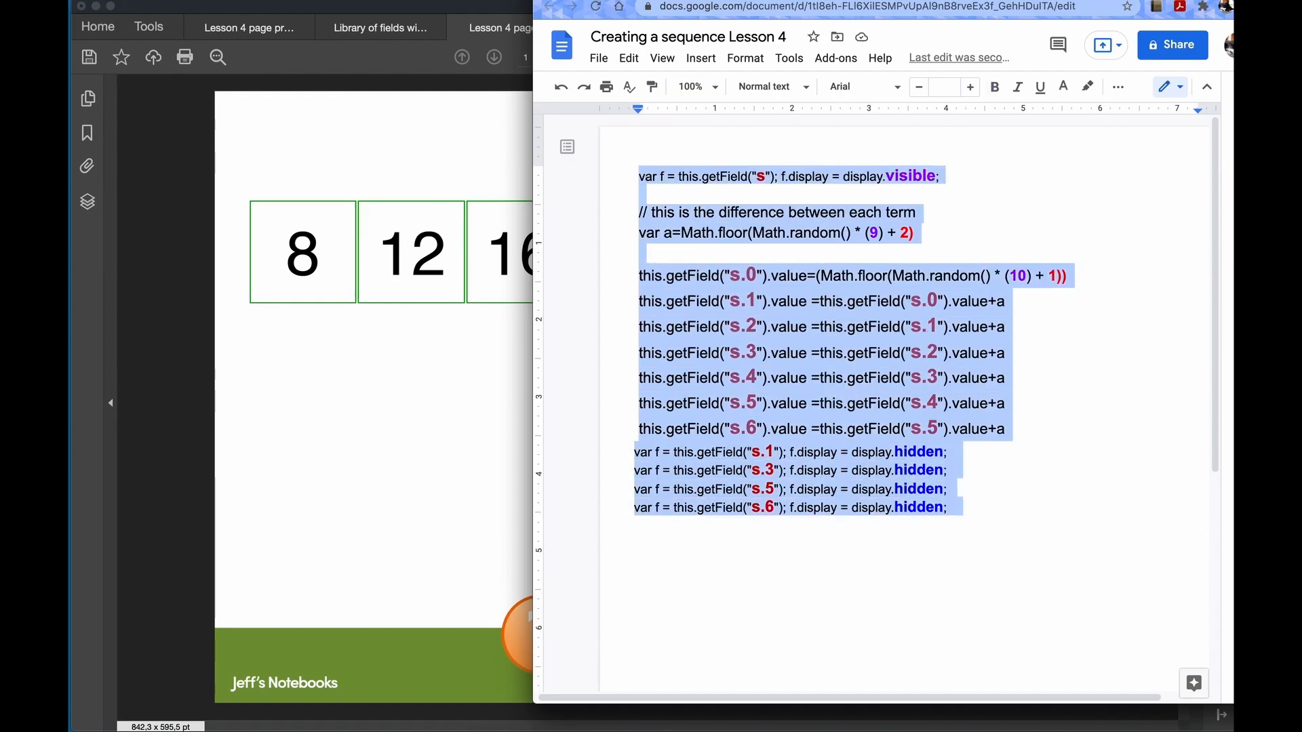
pyautogui.press('super+Tab')
pyautogui.click(678, 651)
pyautogui.doubleClick(682, 651)
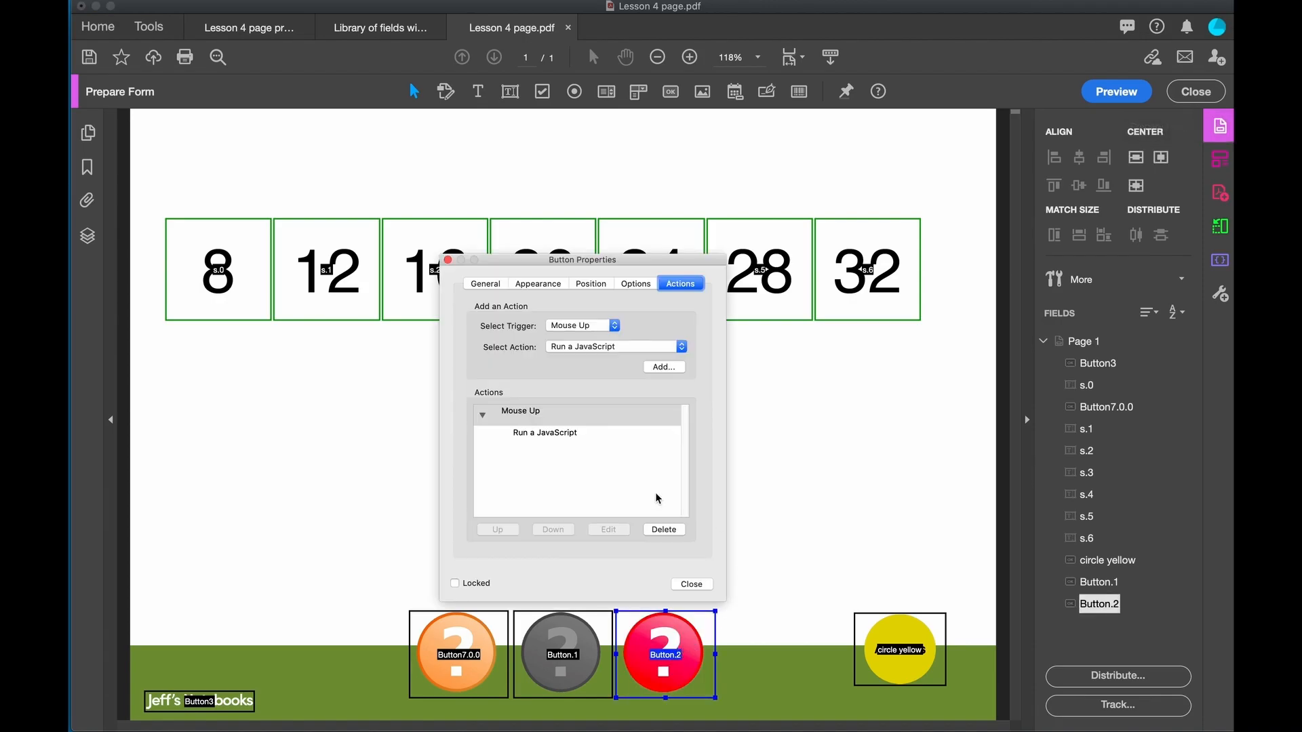
pyautogui.click(535, 436)
pyautogui.click(612, 529)
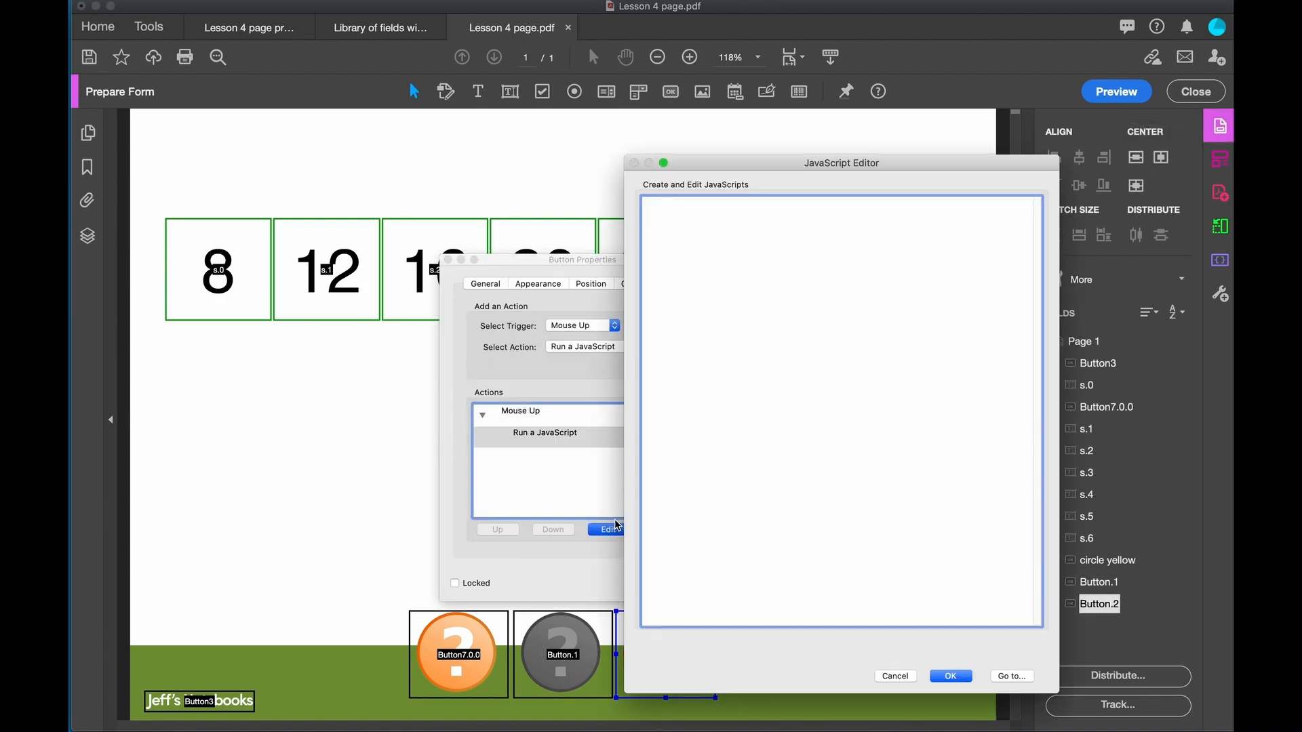
pyautogui.press('super+v')
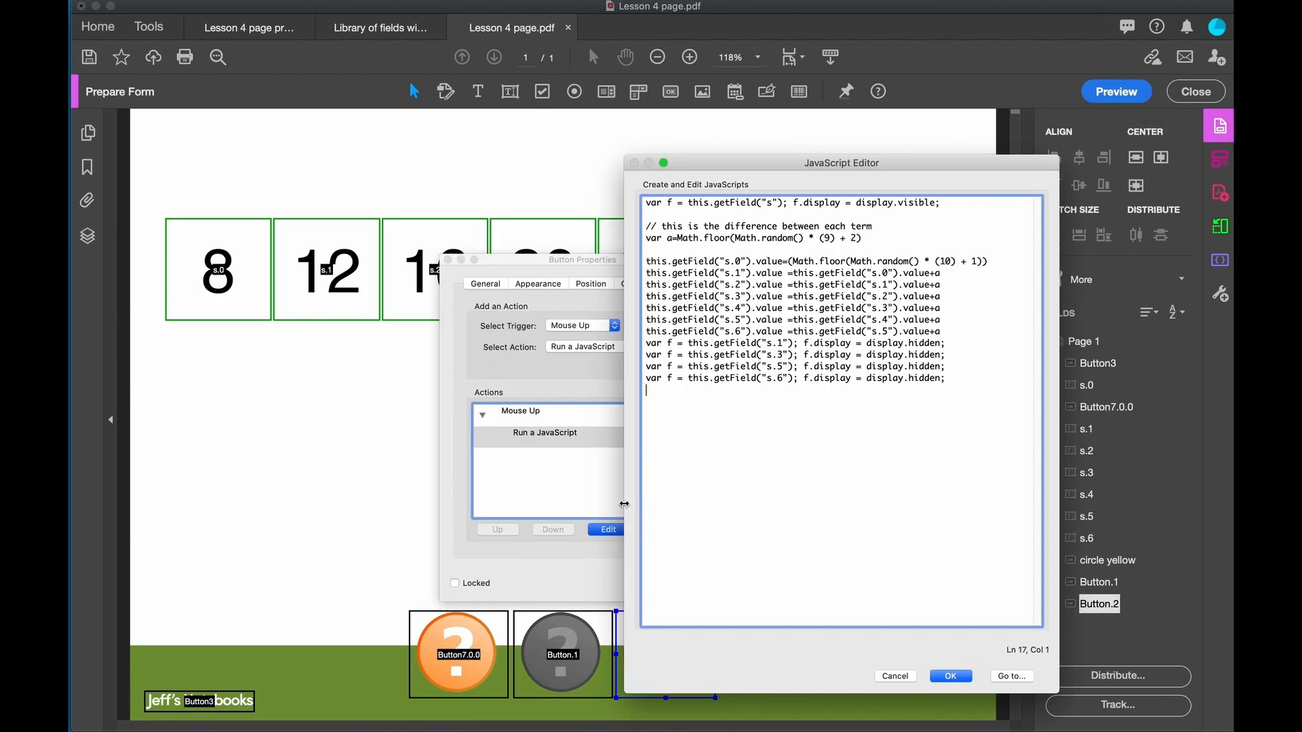
pyautogui.click(951, 676)
# Step: Preview the form, generate several sequences with the red question button, reveal the answers, and generate one with the orange button
pyautogui.click(1116, 92)
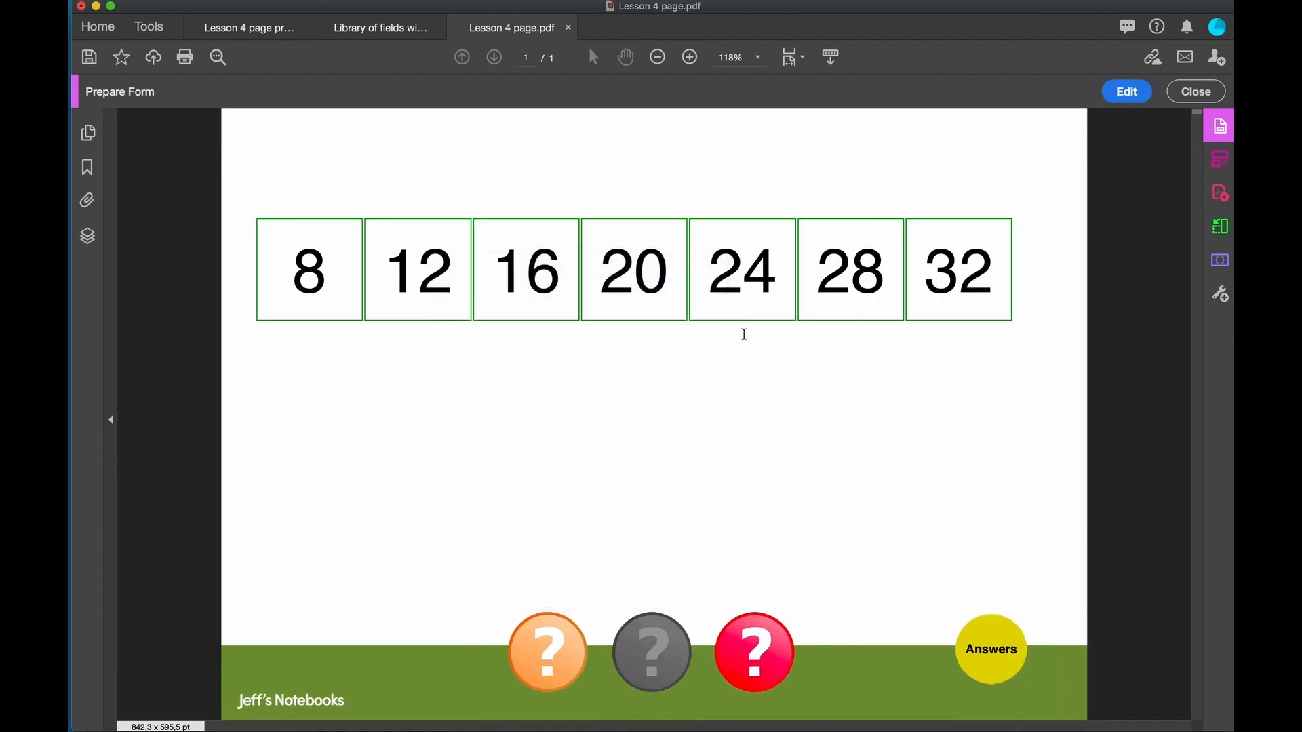
pyautogui.click(760, 658)
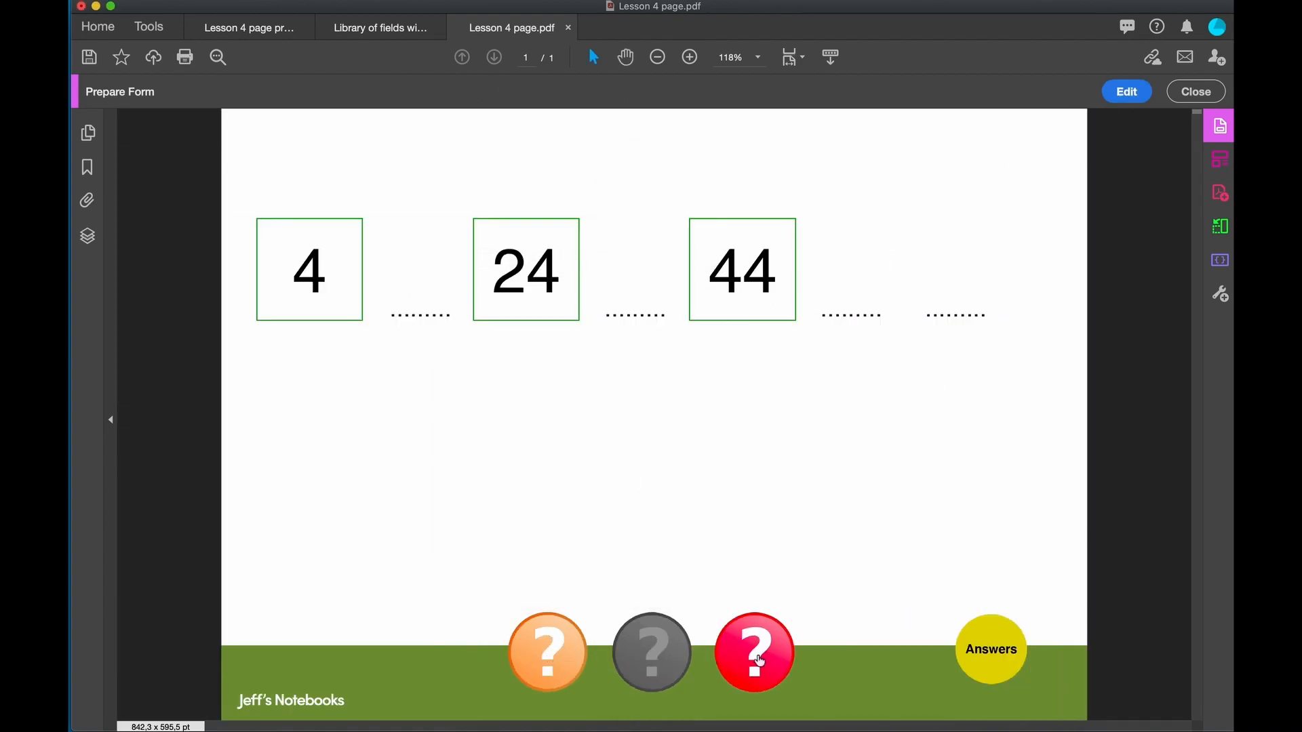
pyautogui.click(760, 660)
pyautogui.click(761, 661)
pyautogui.click(762, 661)
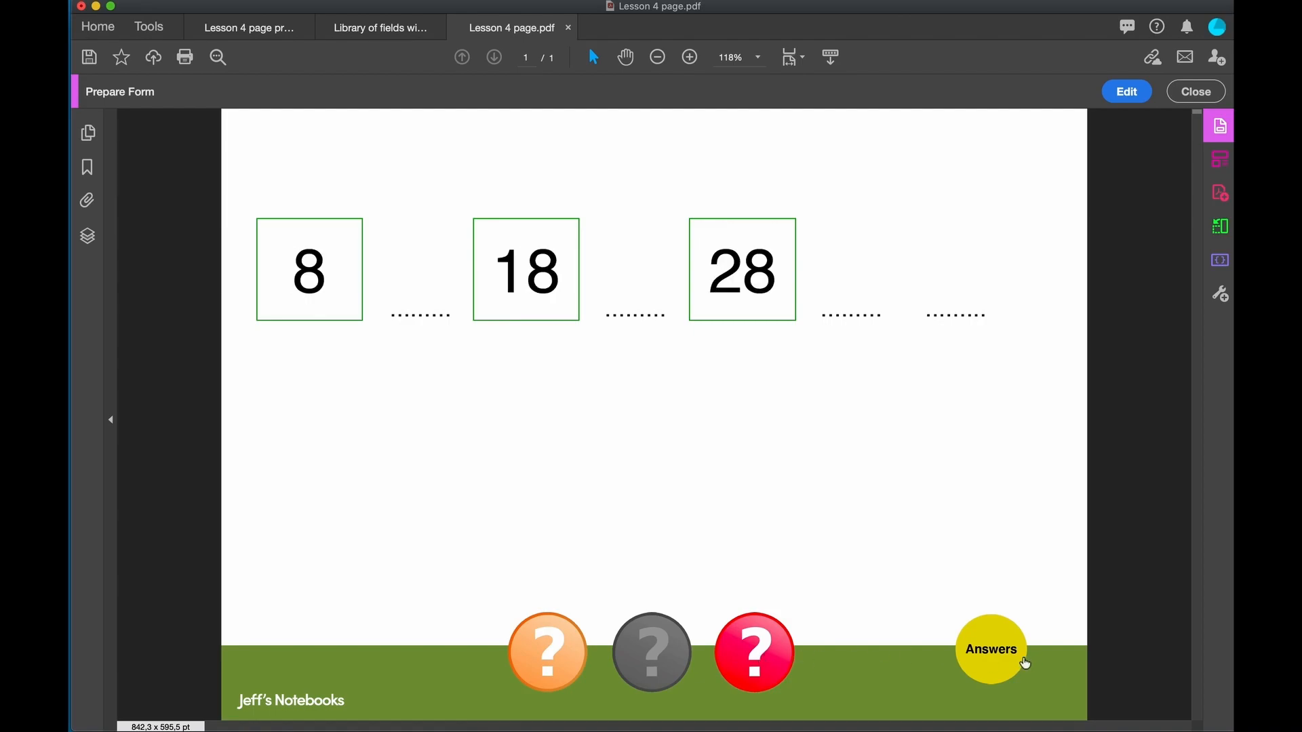
pyautogui.click(989, 655)
pyautogui.click(546, 661)
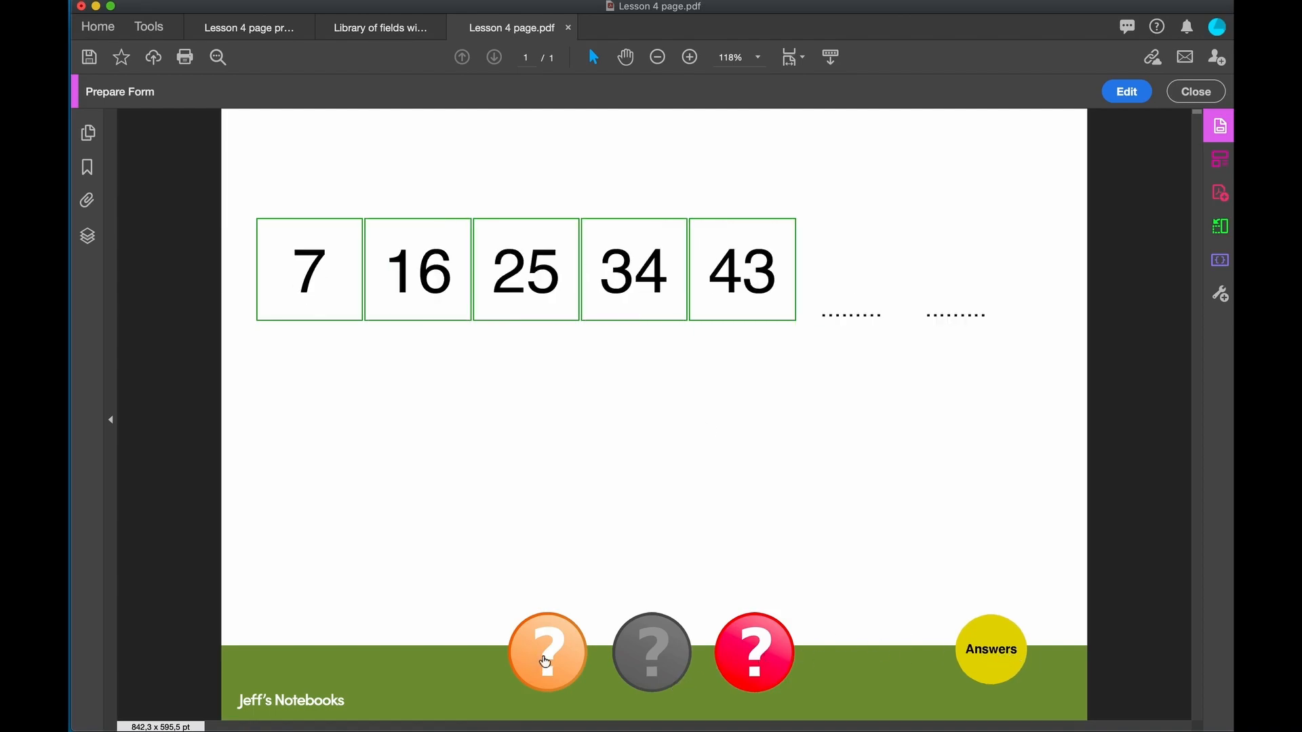